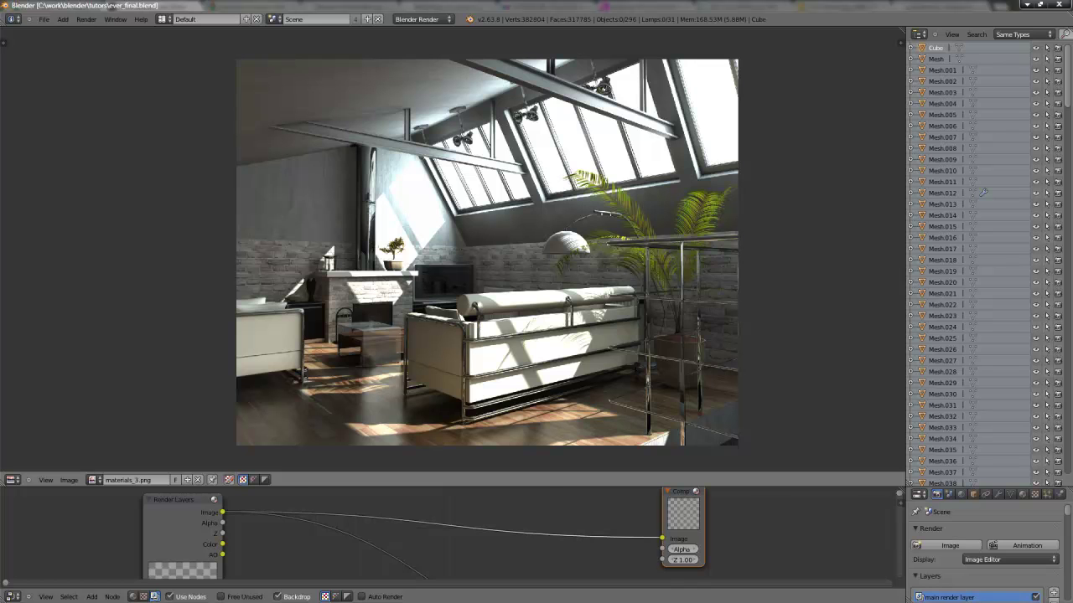
# Switch between Blender and the browser to compare the attic living room render with the Evermotion Archinteriors reference image.
pyautogui.hotkey('alt', 'Tab')
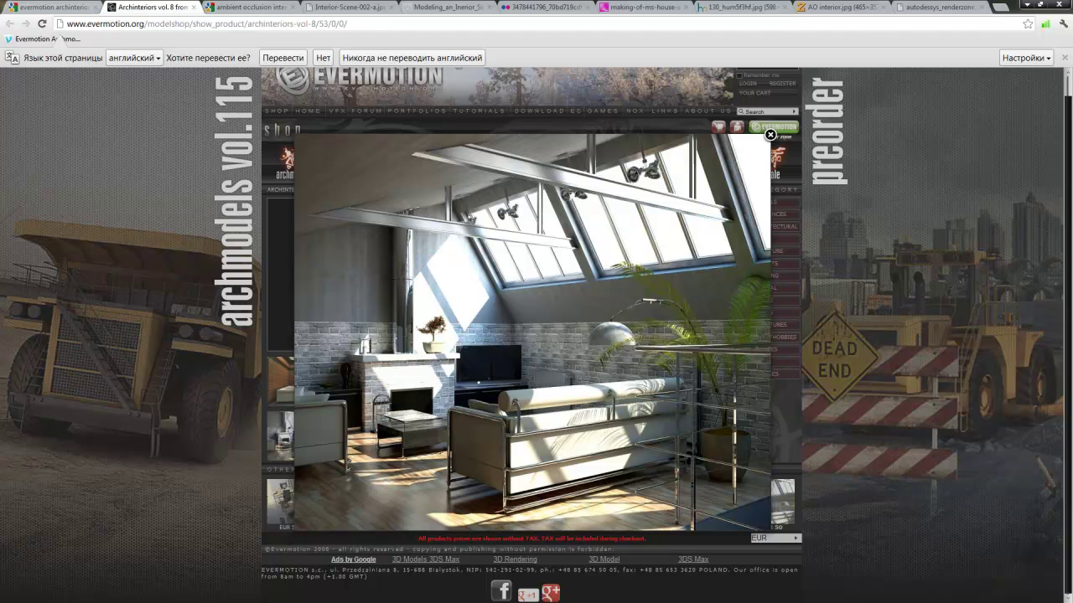
pyautogui.hotkey('alt', 'Tab')
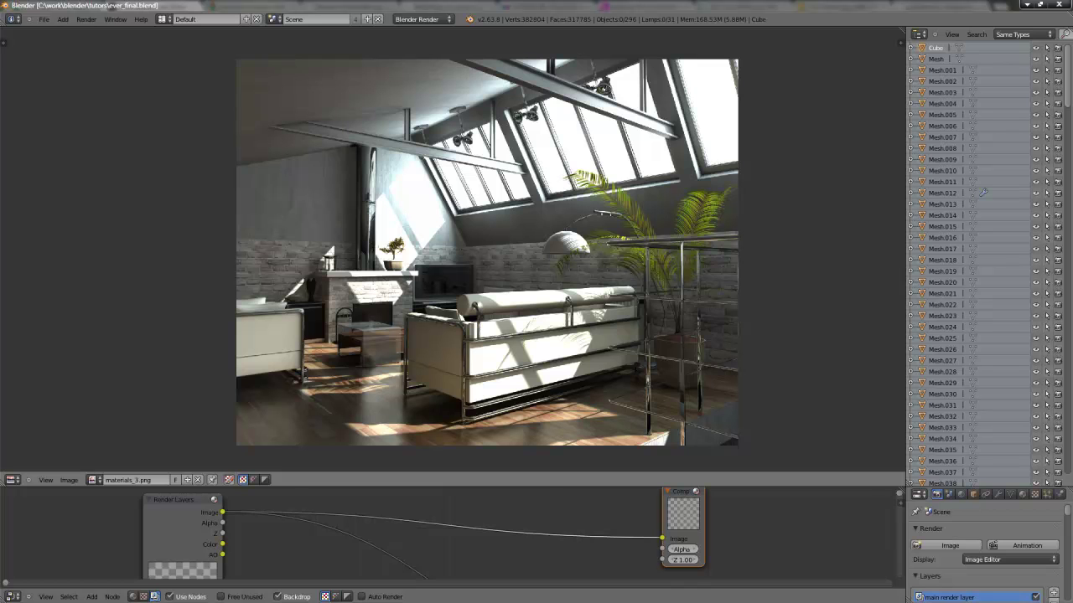
pyautogui.hotkey('alt', 'Tab')
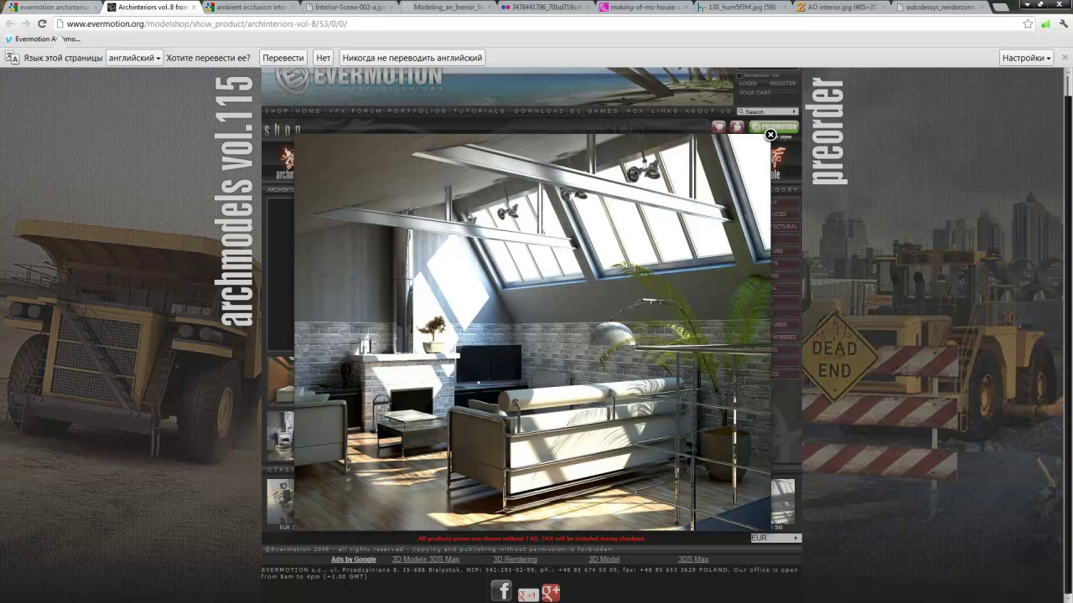
# Switch to the basic_room.blend scene in Blender and examine the room and its surrounding lamps from outside and through the camera.
pyautogui.hotkey('alt', 'Tab')
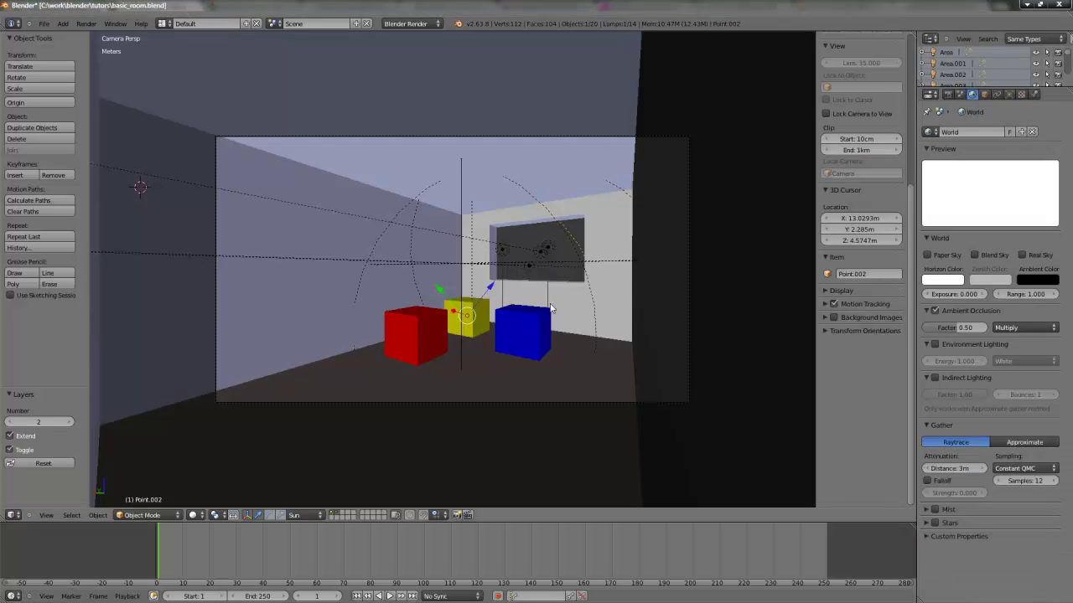
pyautogui.rightClick(534, 337)
pyautogui.press('KP_7')
pyautogui.press('KP_Decimal')
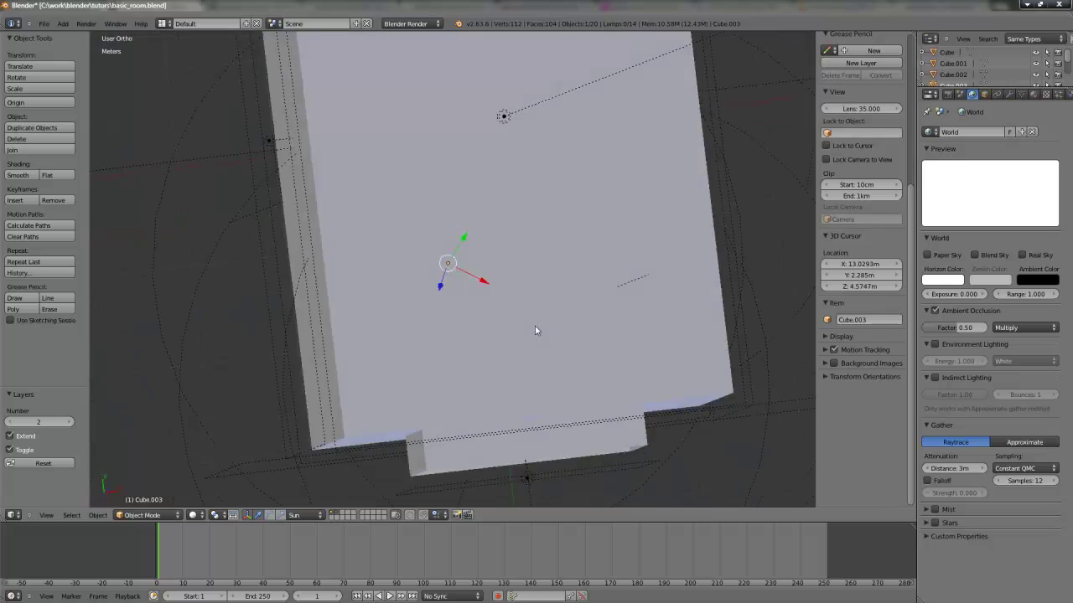
pyautogui.moveTo(566, 330); pyautogui.dragTo(447, 360, button='middle')
pyautogui.scroll(-4, 610, 336)
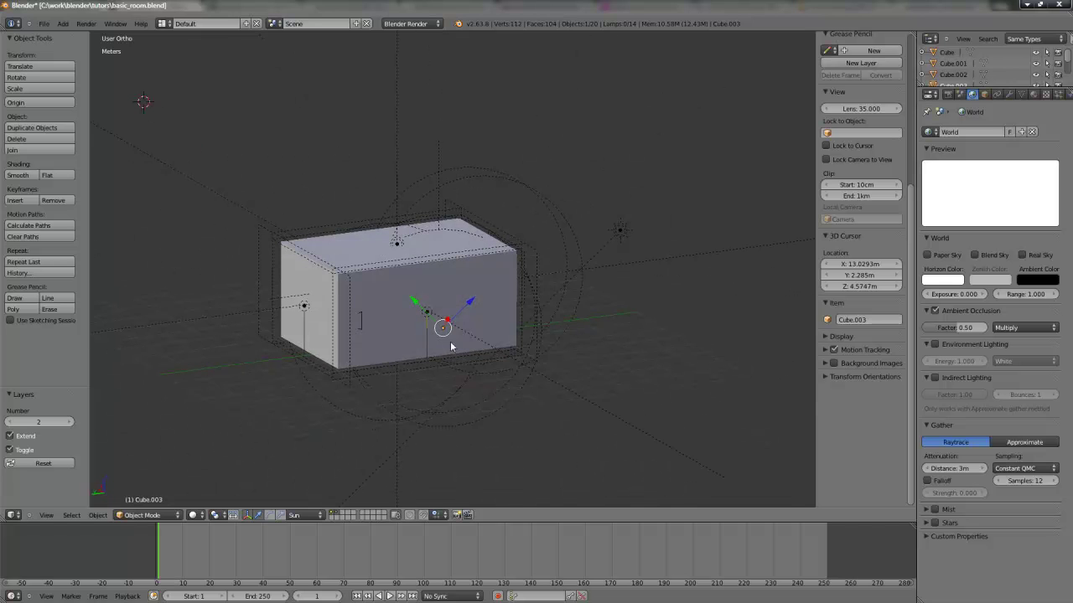
pyautogui.press('KP_0')
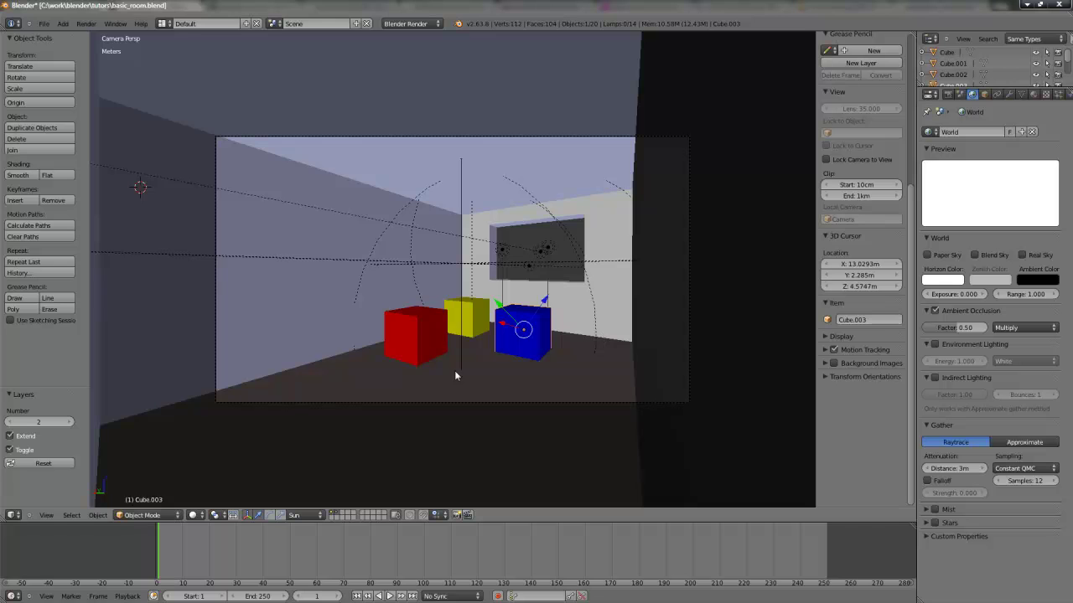
pyautogui.press('KP_7')
pyautogui.scroll(-2, 520, 344)
pyautogui.scroll(2, 398, 374)
pyautogui.moveTo(397, 374); pyautogui.dragTo(472, 321, button='middle')
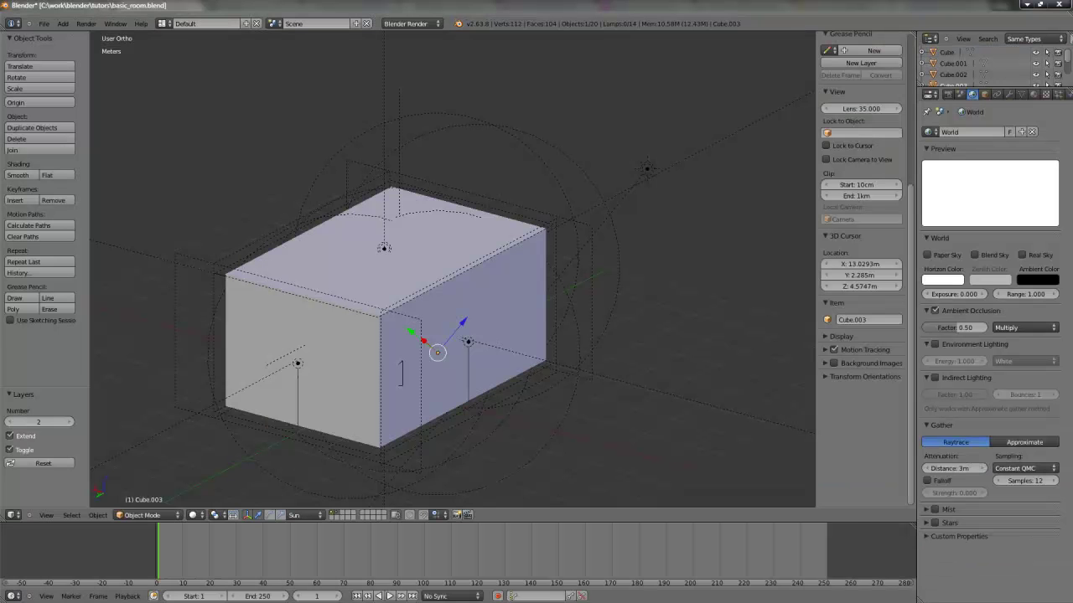
pyautogui.moveTo(419, 408); pyautogui.dragTo(306, 318, button='middle')
# Select a lamp, enlarge the Outliner, select all the listed lamps including the Sun, and move them to a hidden layer.
pyautogui.rightClick(611, 264)
pyautogui.moveTo(610, 263); pyautogui.dragTo(625, 281, button='middle')
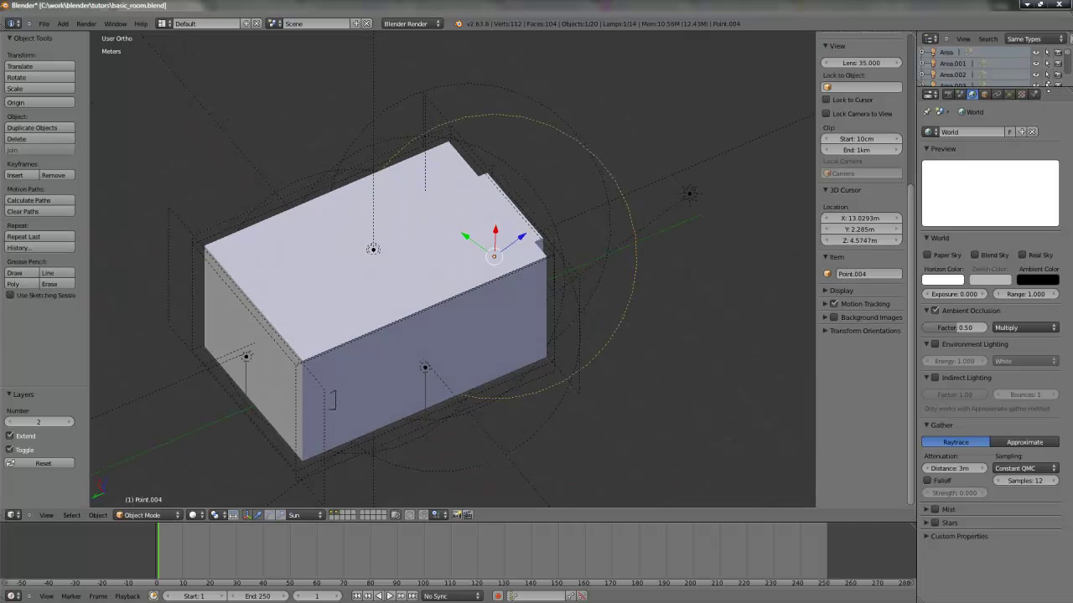
pyautogui.moveTo(976, 89); pyautogui.dragTo(976, 279)
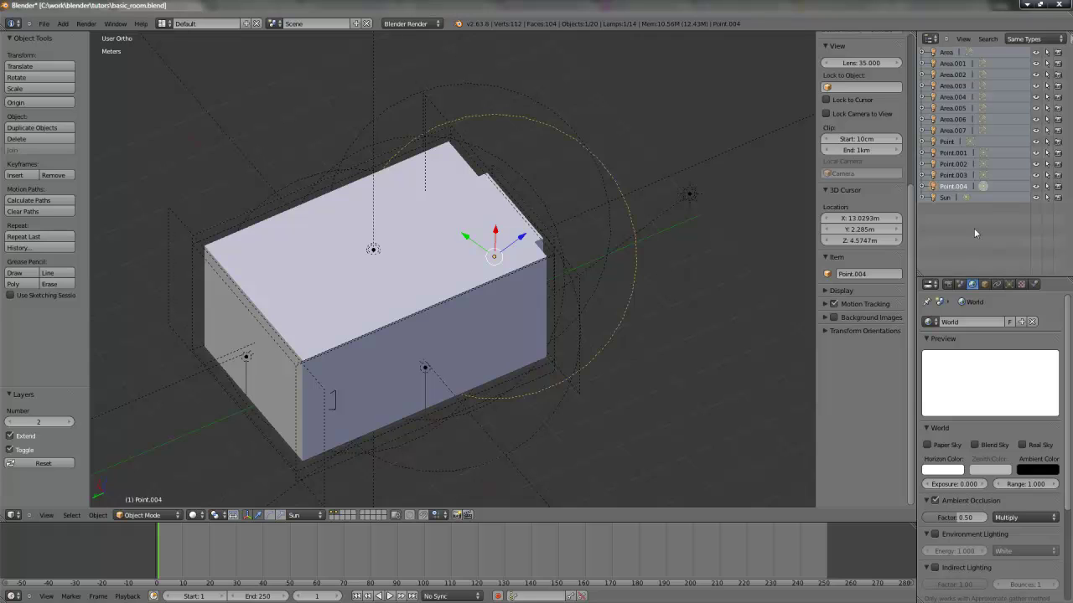
pyautogui.click(943, 198)
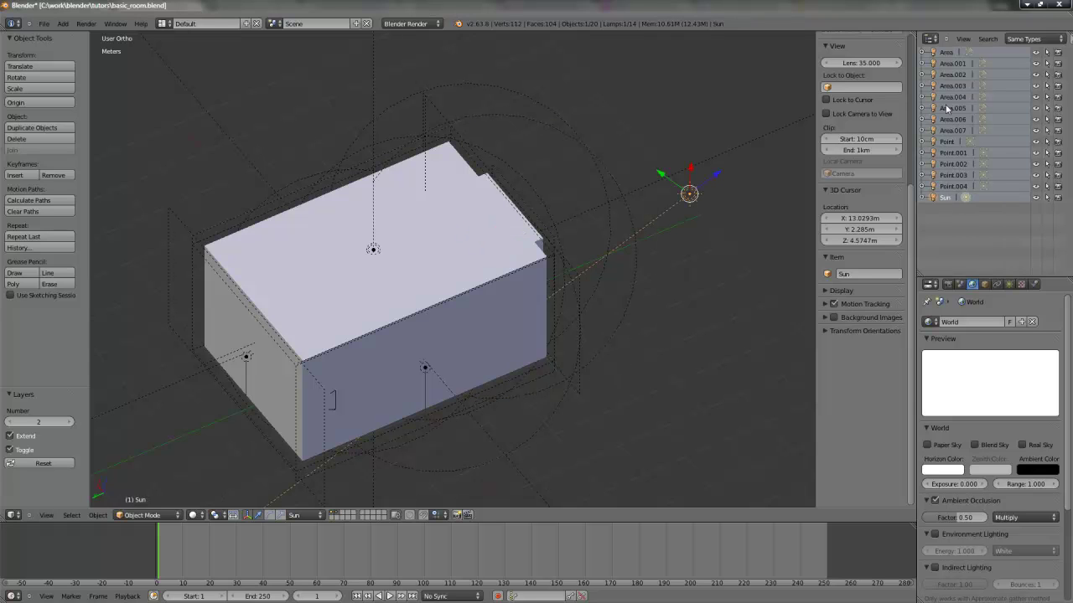
pyautogui.rightClick(945, 104)
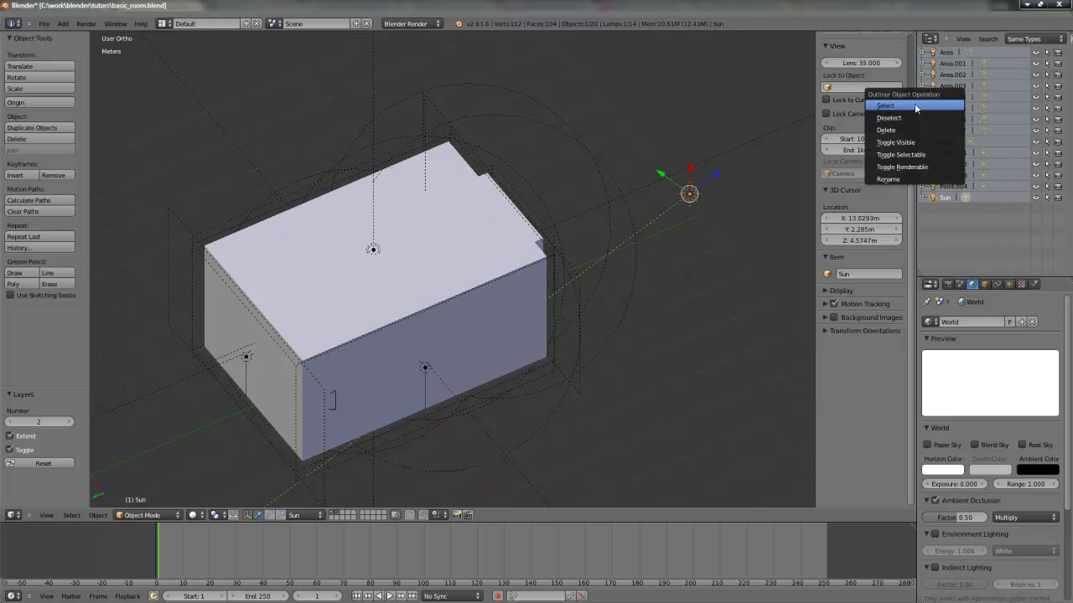
pyautogui.click(915, 104)
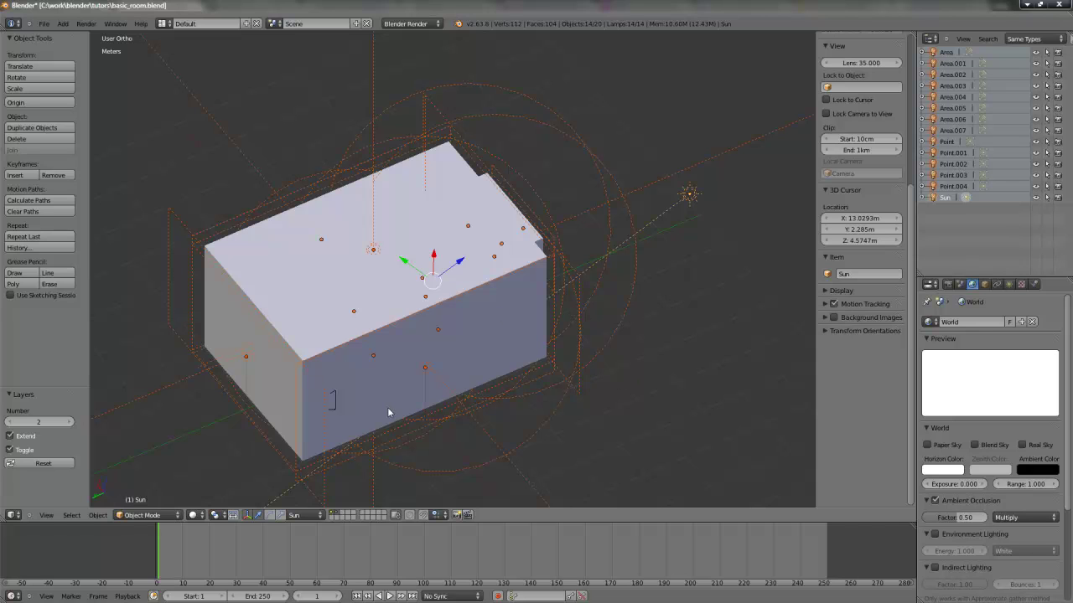
pyautogui.press('m')
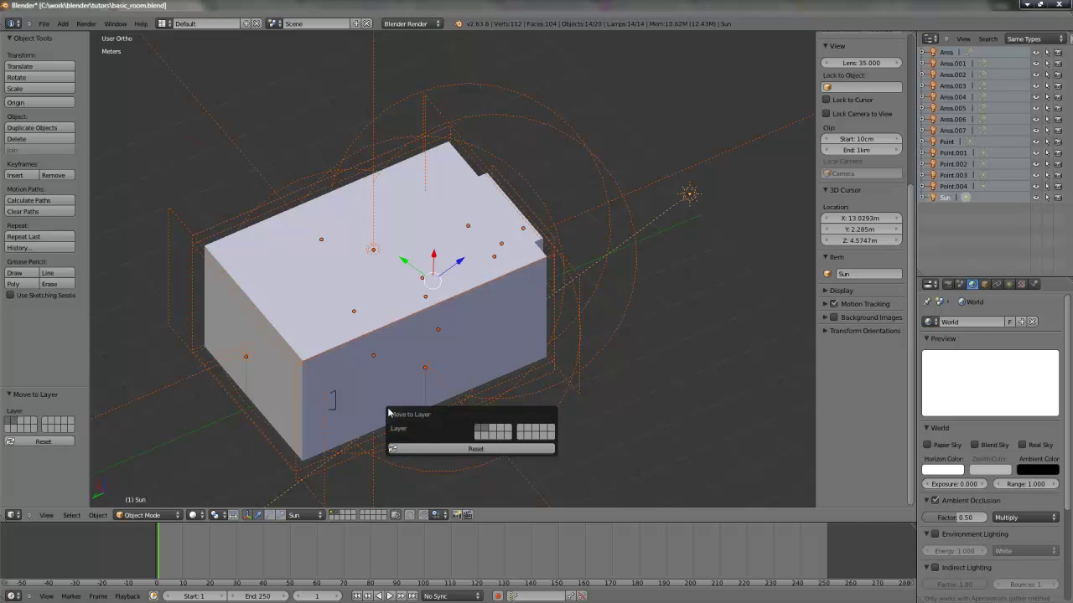
pyautogui.press('2')
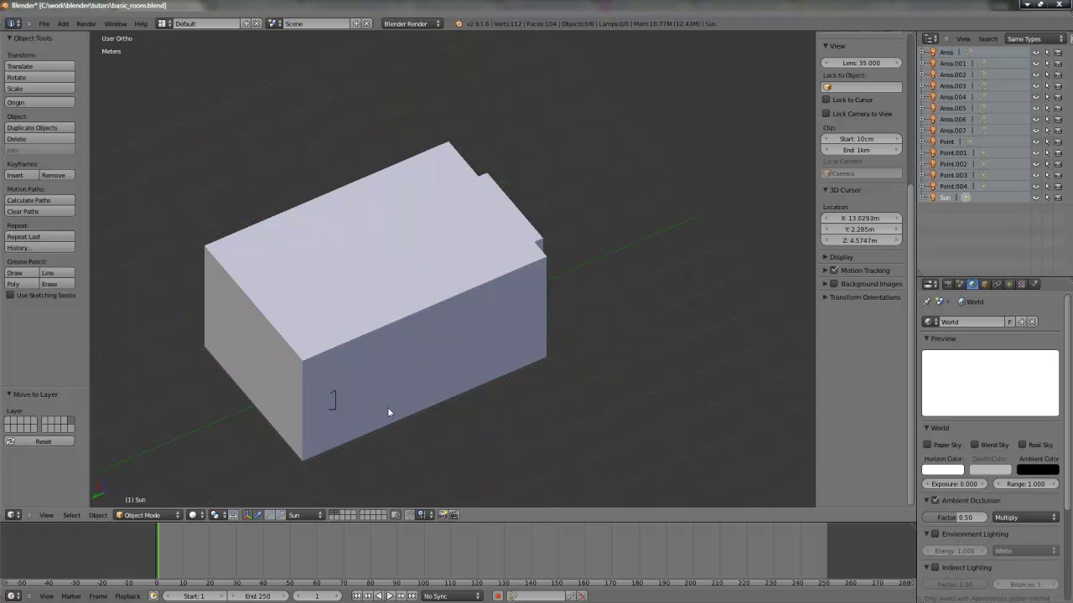
# Examine the room without lamps from several outside angles, checking the walls, ceiling, window opening and coloured cubes.
pyautogui.moveTo(383, 407); pyautogui.dragTo(294, 394, button='middle')
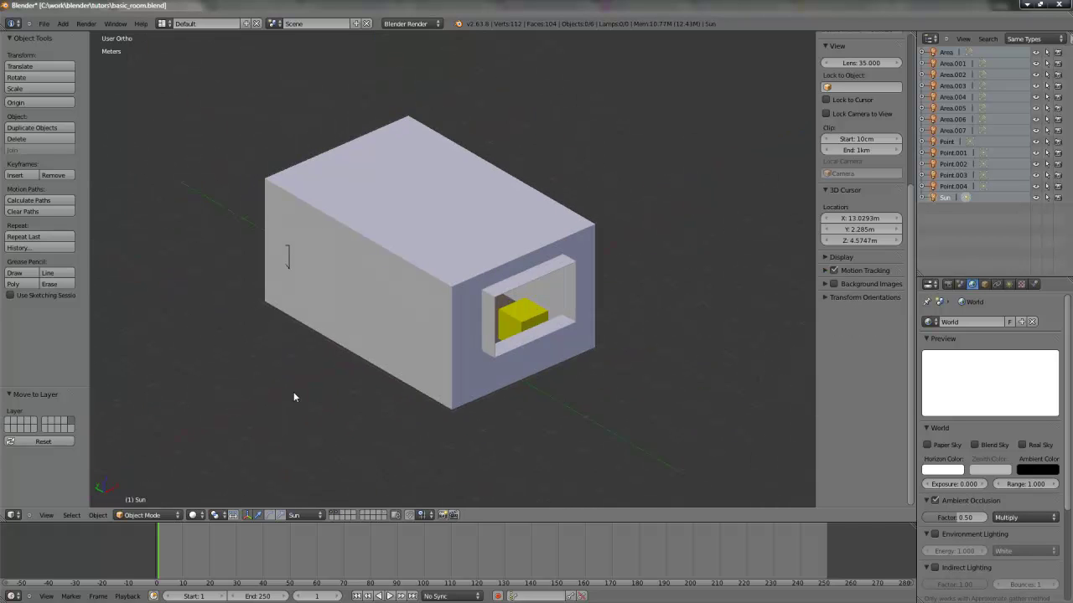
pyautogui.moveTo(612, 430); pyautogui.dragTo(639, 390, button='middle')
pyautogui.scroll(2, 567, 409)
pyautogui.rightClick(620, 424)
pyautogui.moveTo(526, 353); pyautogui.dragTo(501, 390, button='middle')
pyautogui.scroll(1, 504, 387)
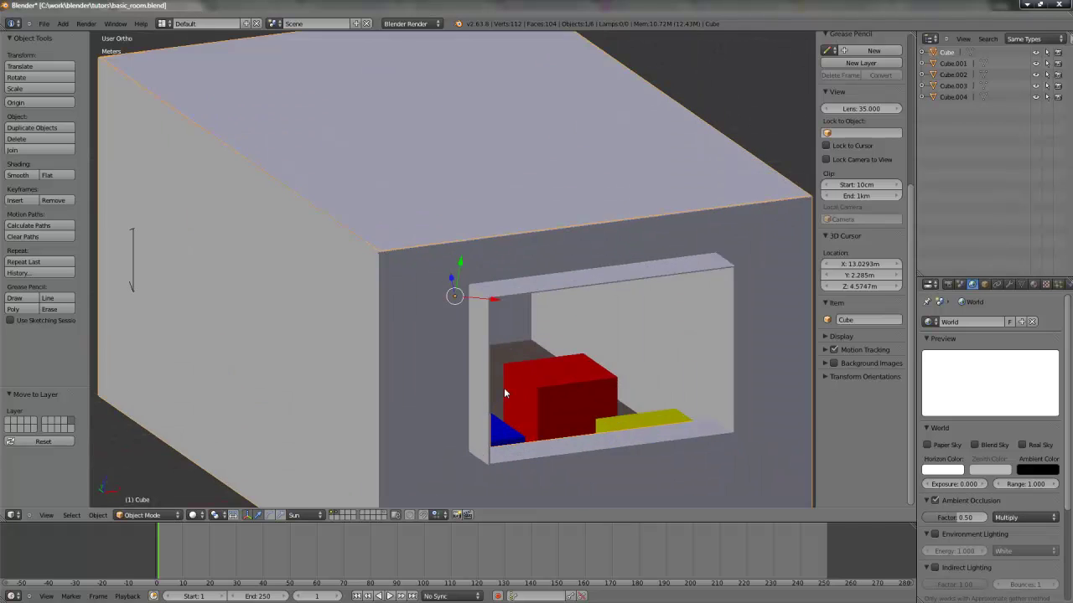
pyautogui.scroll(-1, 503, 369)
pyautogui.rightClick(438, 199)
pyautogui.moveTo(446, 262)
pyautogui.mouseDown(button='middle')
pyautogui.moveTo(490, 277)
pyautogui.moveTo(604, 270)
pyautogui.moveTo(627, 254)
pyautogui.moveTo(402, 290)
pyautogui.moveTo(439, 269)
pyautogui.mouseUp(button='middle')
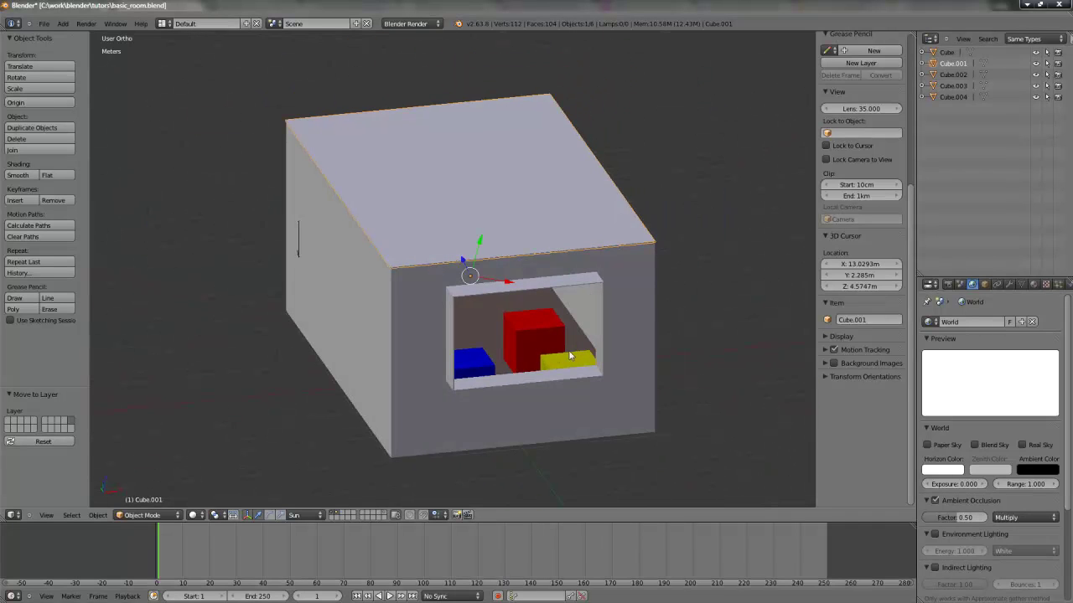
pyautogui.moveTo(506, 351); pyautogui.dragTo(528, 353, button='middle')
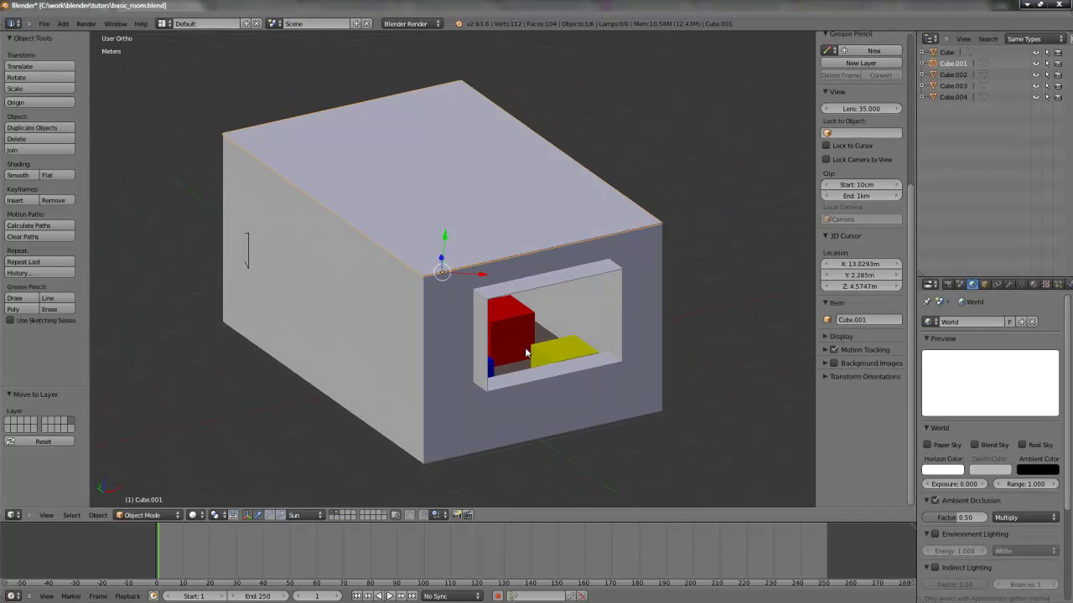
pyautogui.moveTo(660, 300); pyautogui.dragTo(503, 369, button='middle')
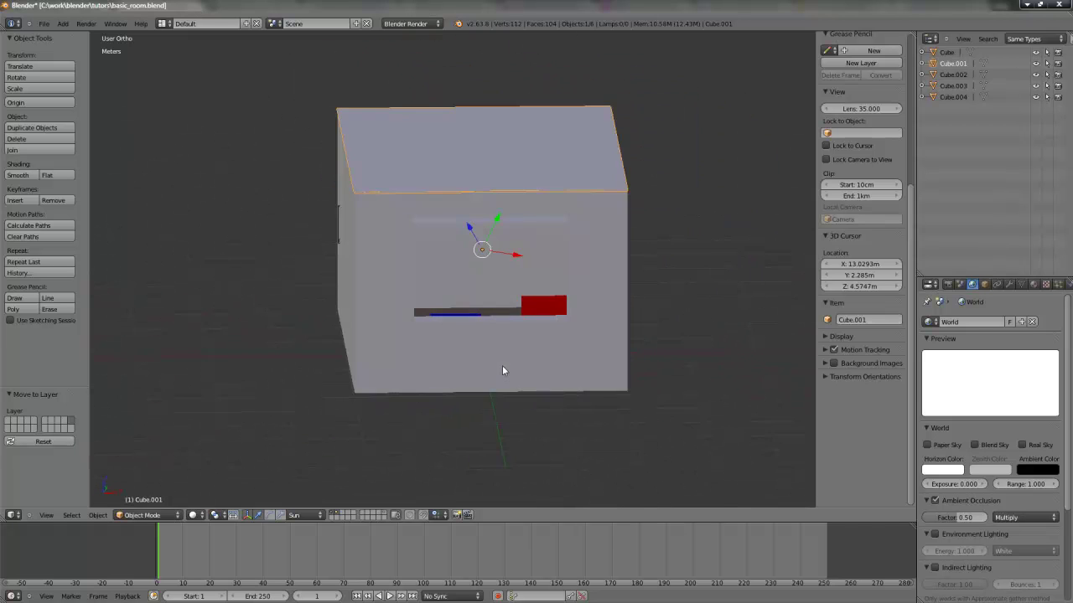
# Toggle the visibility of layer 2 and view the whole room from outside.
pyautogui.press('KP_5')
pyautogui.press('KP_0')
pyautogui.hotkey('shift', '2')
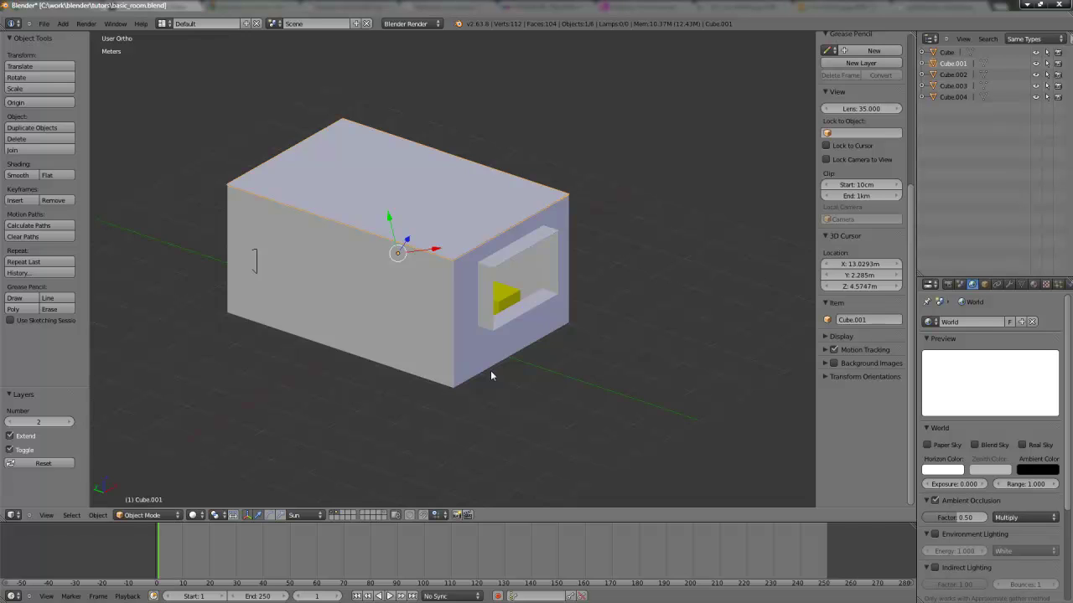
pyautogui.scroll(-2, 491, 369)
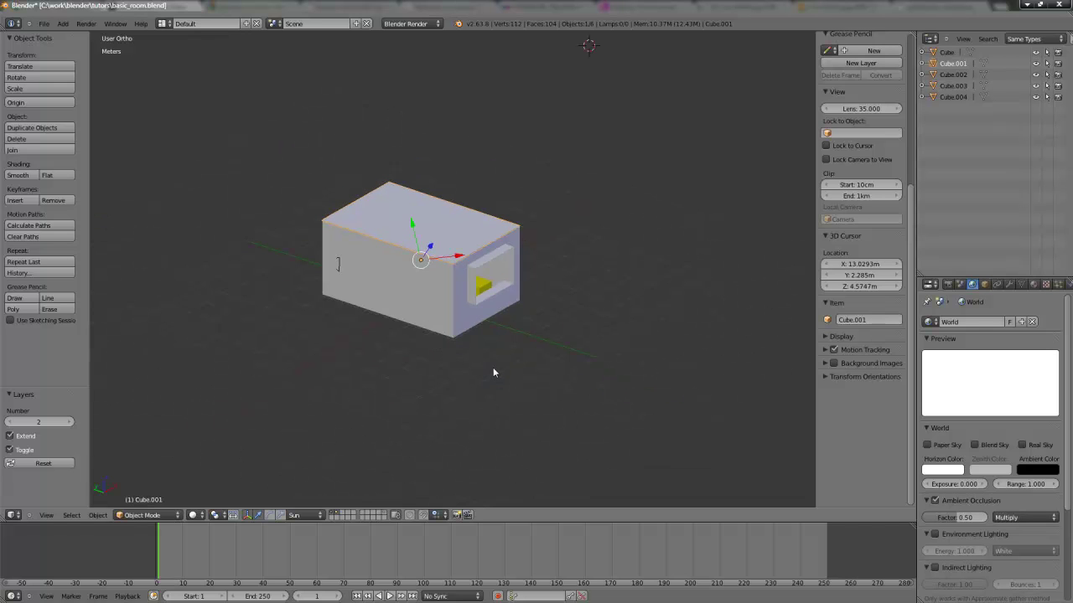
pyautogui.scroll(2, 493, 366)
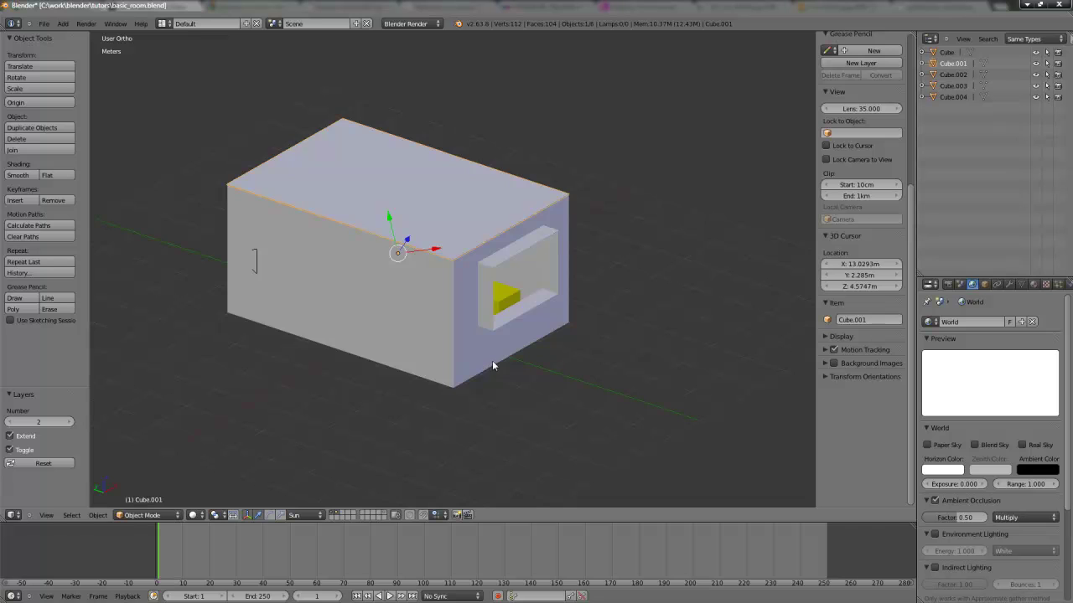
pyautogui.scroll(-3, 493, 366)
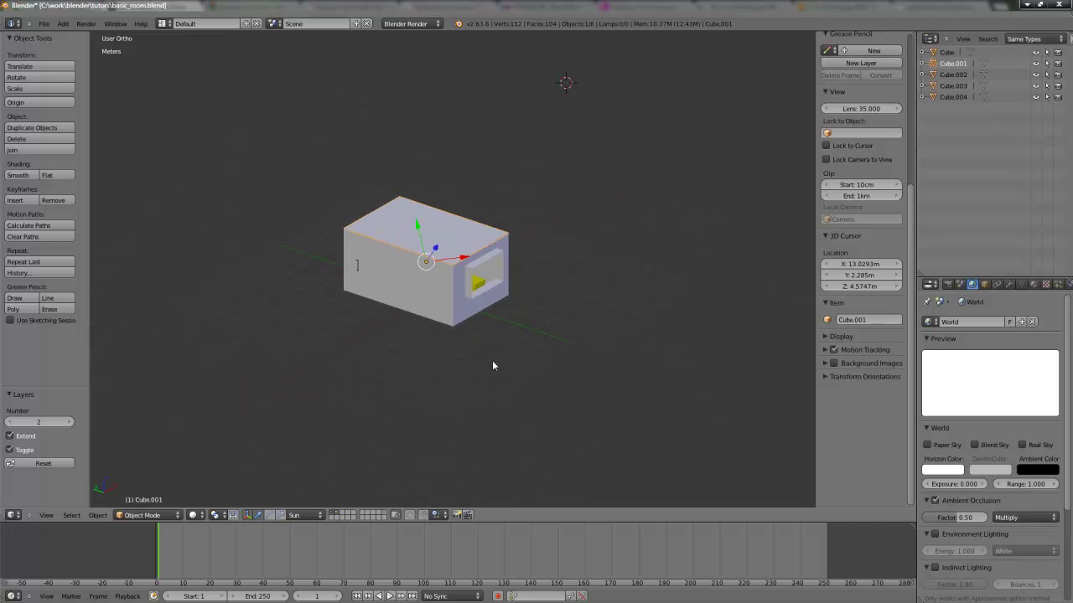
pyautogui.scroll(3, 493, 366)
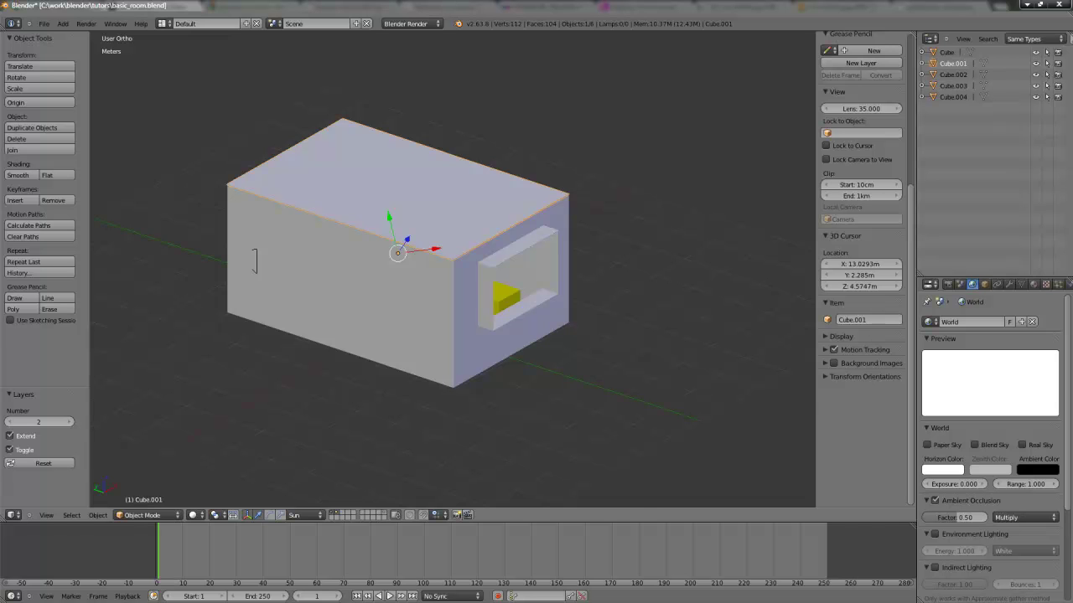
# Switch to the browser and view the bathroom, AO interior, empty room and ms-house ambient occlusion reference renders.
pyautogui.hotkey('alt', 'Tab')
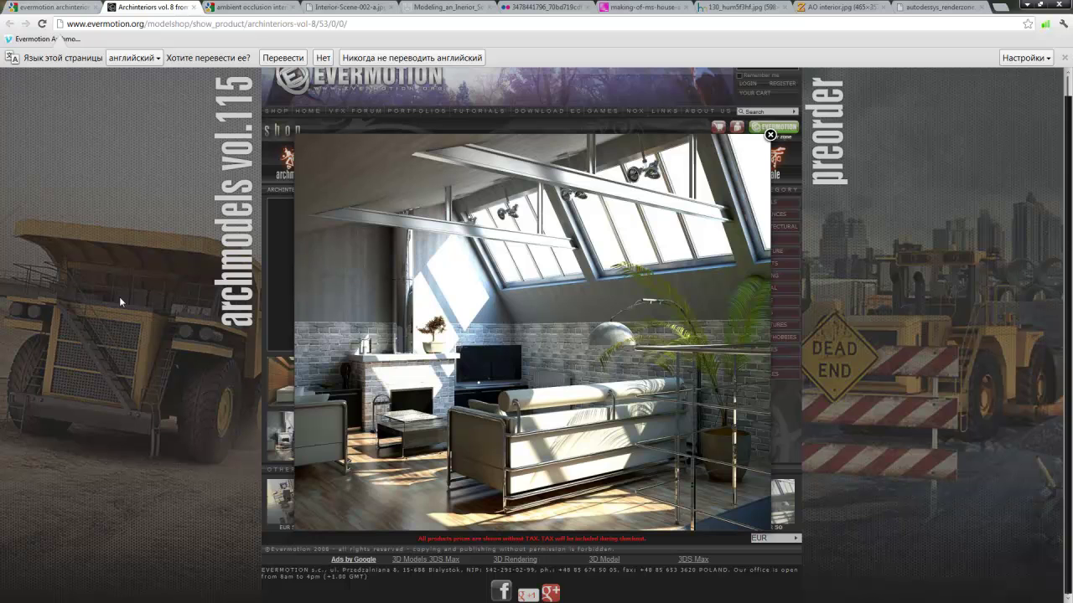
pyautogui.click(922, 10)
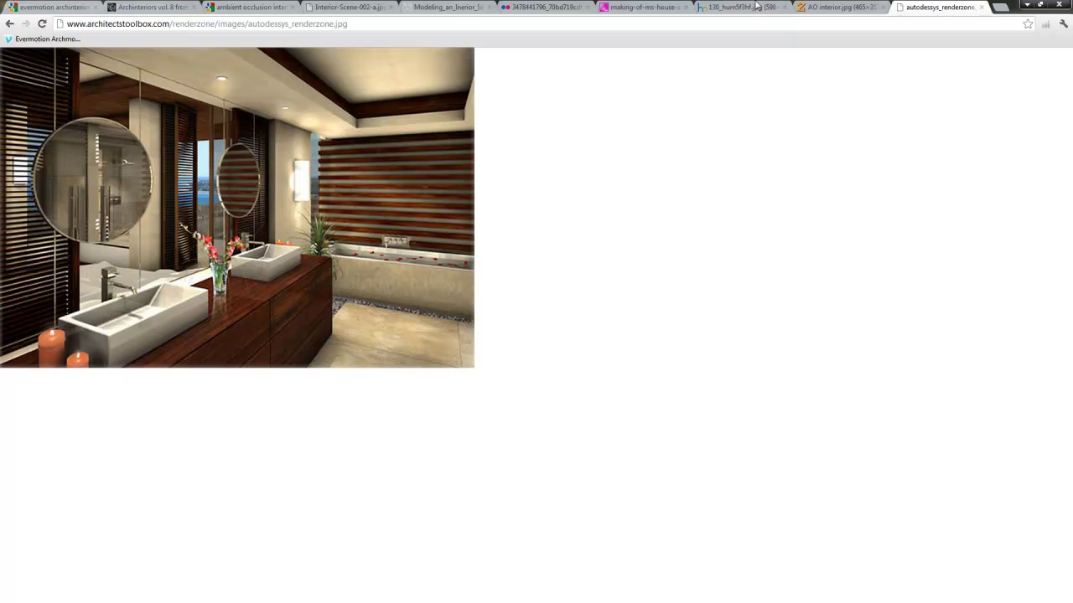
pyautogui.click(836, 7)
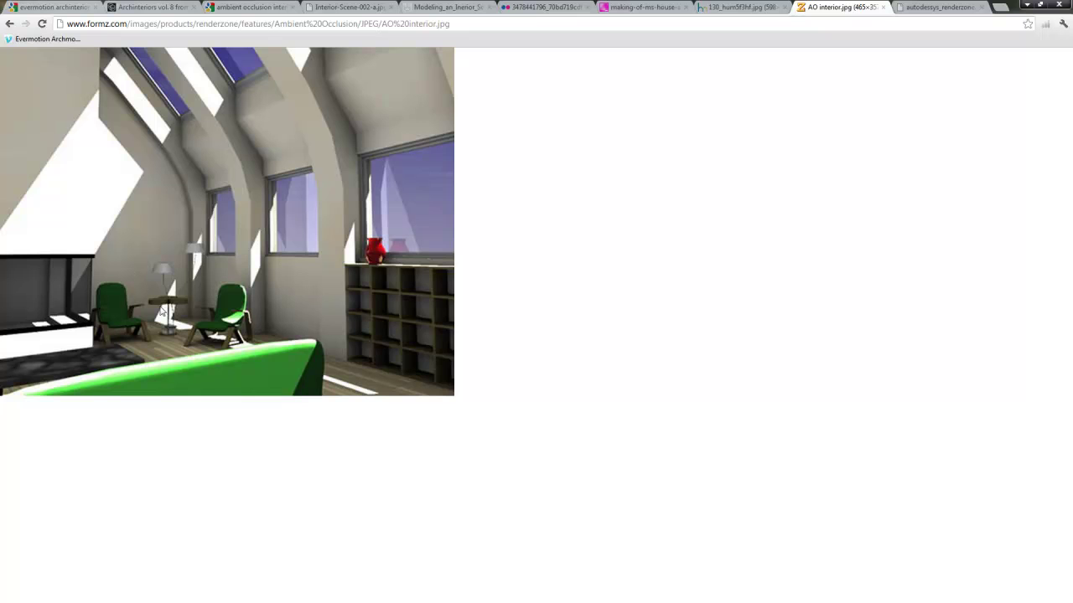
pyautogui.click(749, 7)
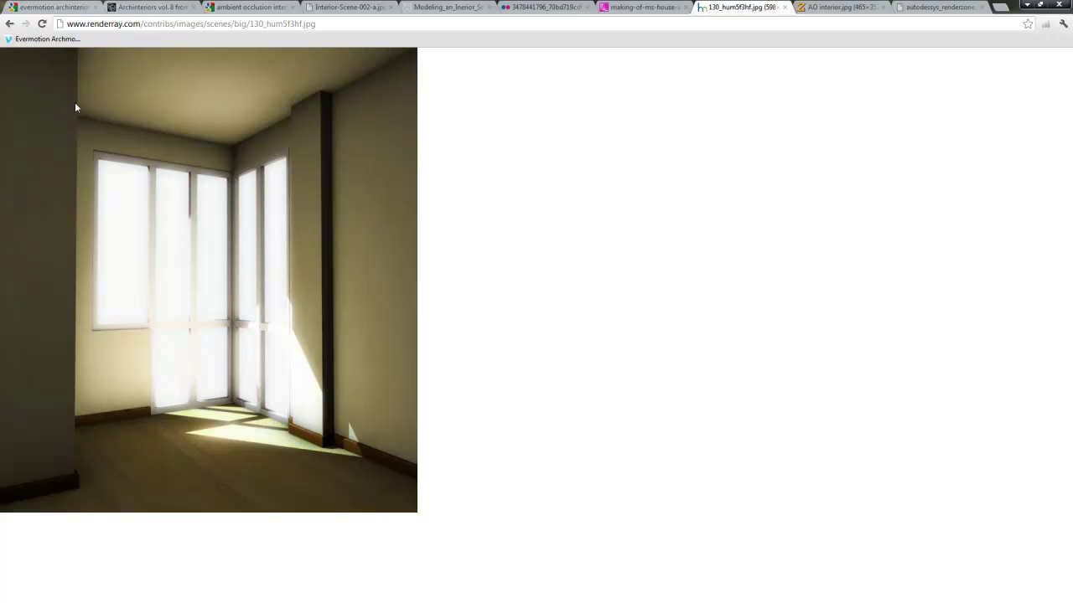
pyautogui.click(647, 6)
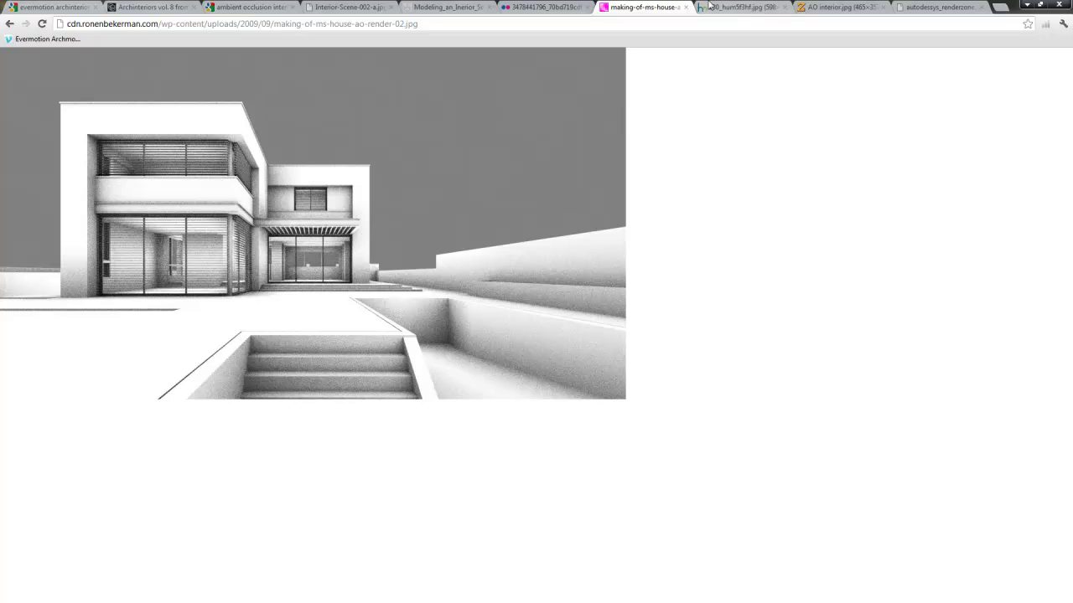
# Revisit the interior and house reference renders for comparison, ending with the Fishhead's restaurant image.
pyautogui.click(711, 7)
pyautogui.click(817, 6)
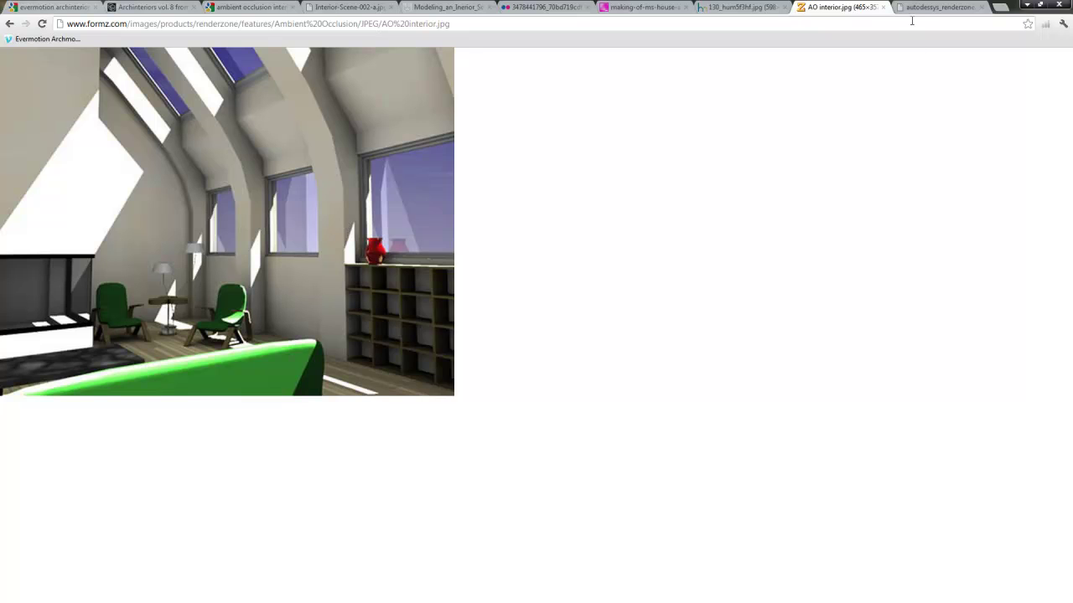
pyautogui.click(935, 7)
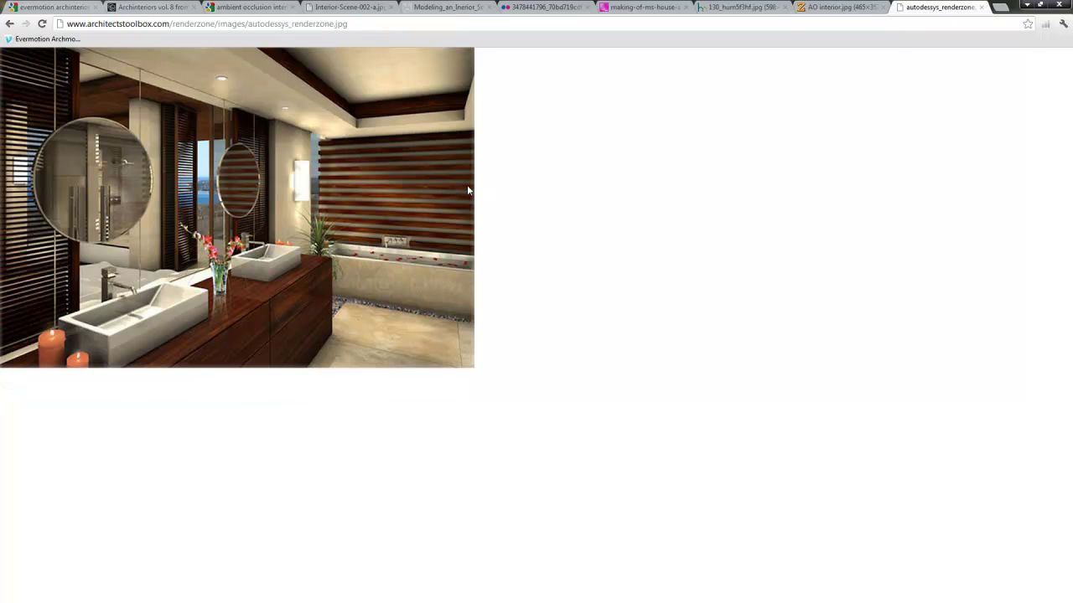
pyautogui.click(819, 7)
pyautogui.click(739, 7)
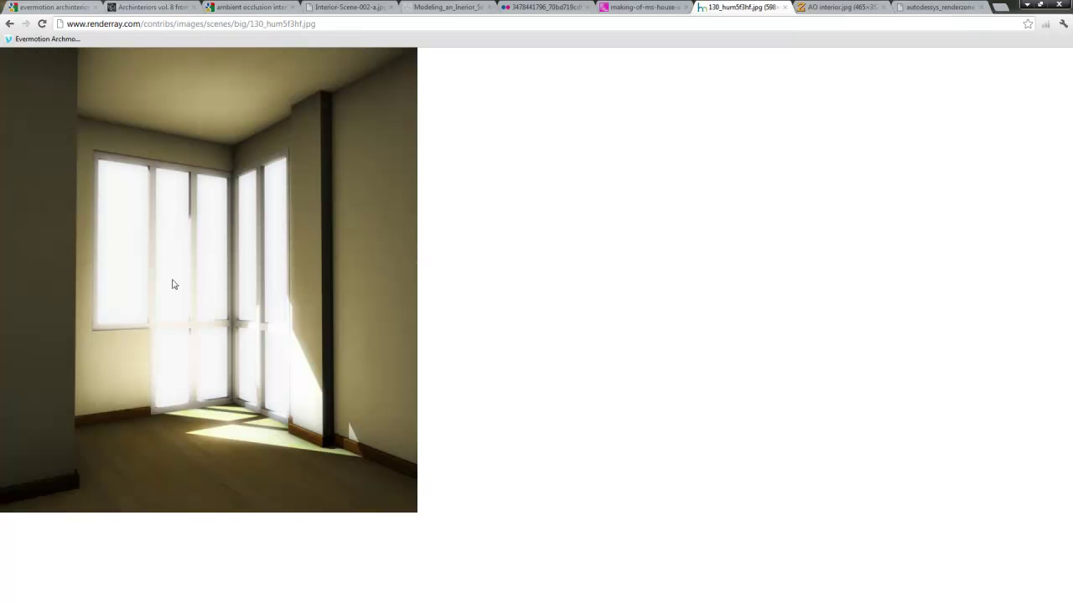
pyautogui.click(668, 7)
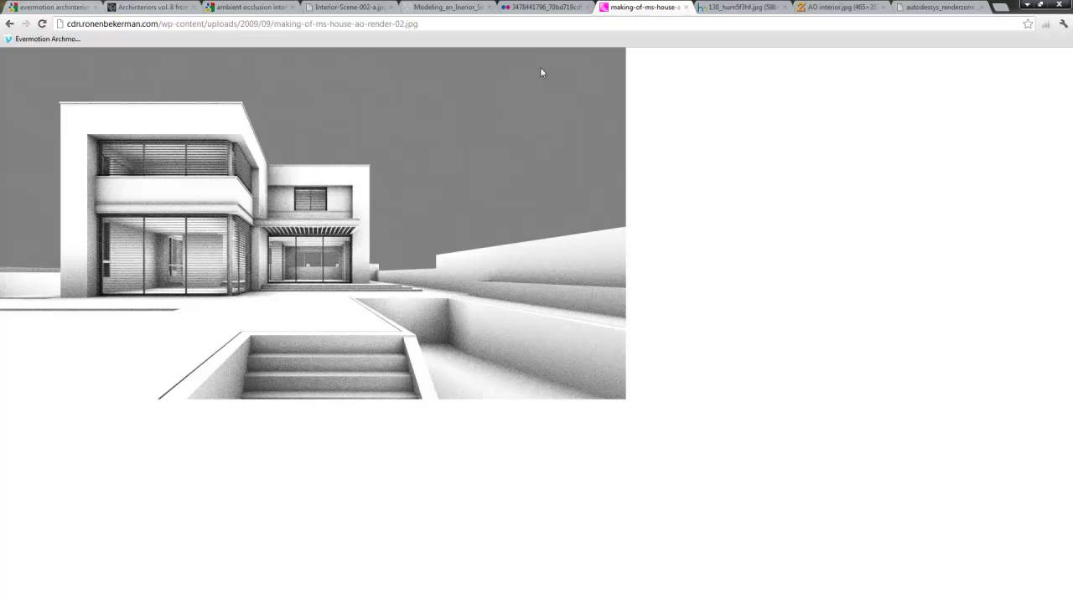
pyautogui.click(543, 8)
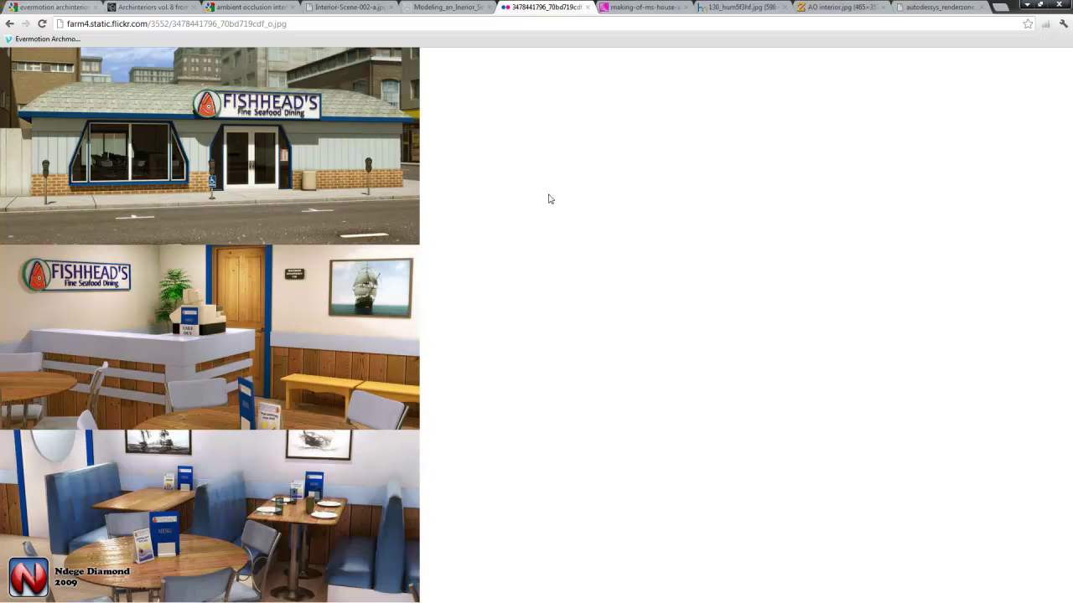
# View the kitchen and living-room interior reference renders, and compare them with the Blender room from camera, top and outside views.
pyautogui.click(337, 8)
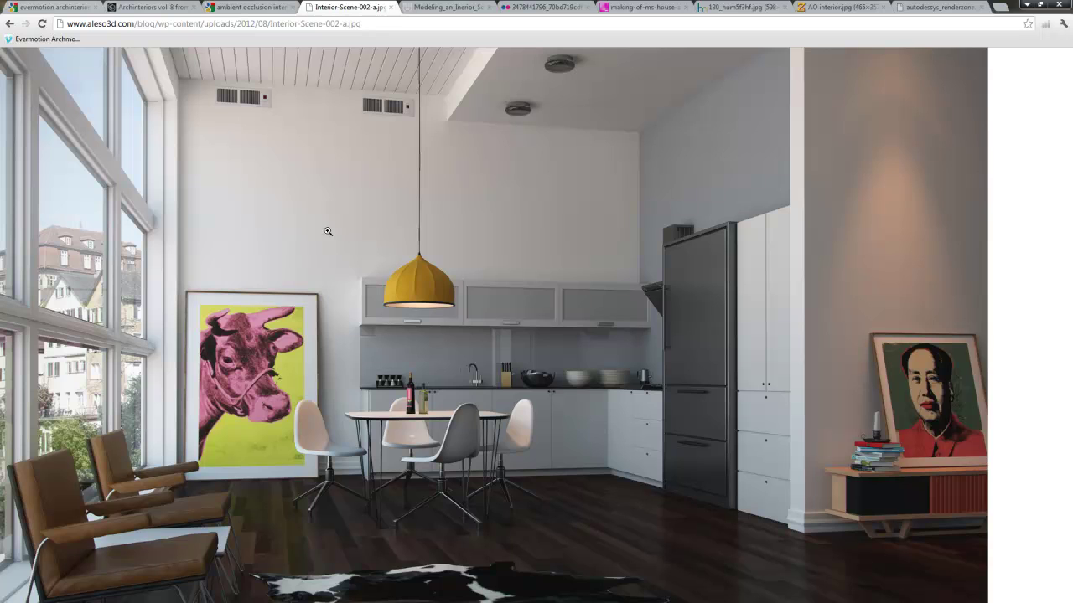
pyautogui.click(448, 7)
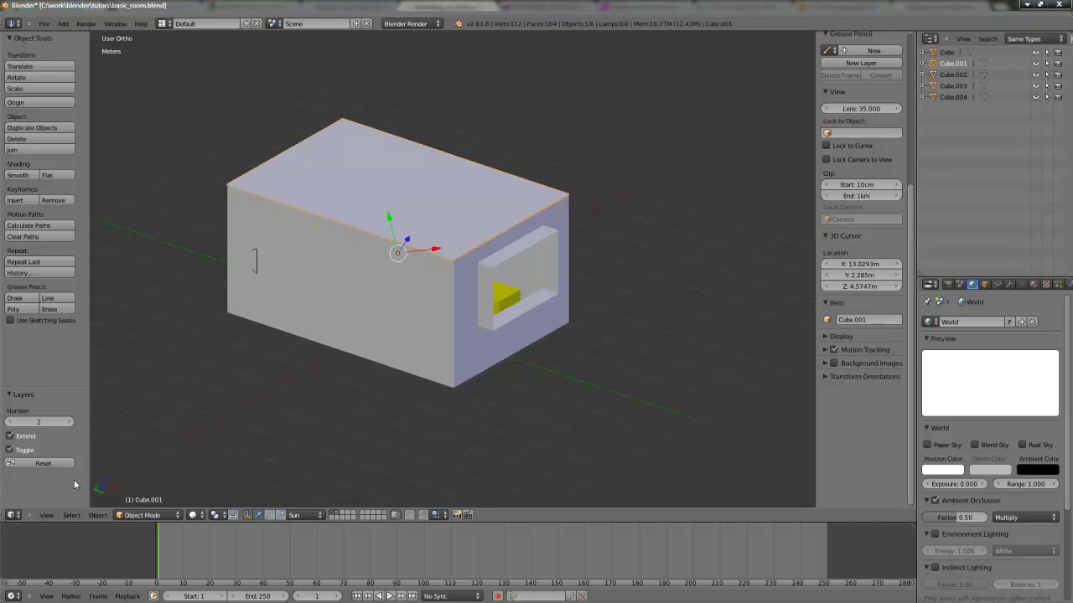
pyautogui.moveTo(369, 230); pyautogui.dragTo(534, 278, button='middle')
pyautogui.press('KP_0')
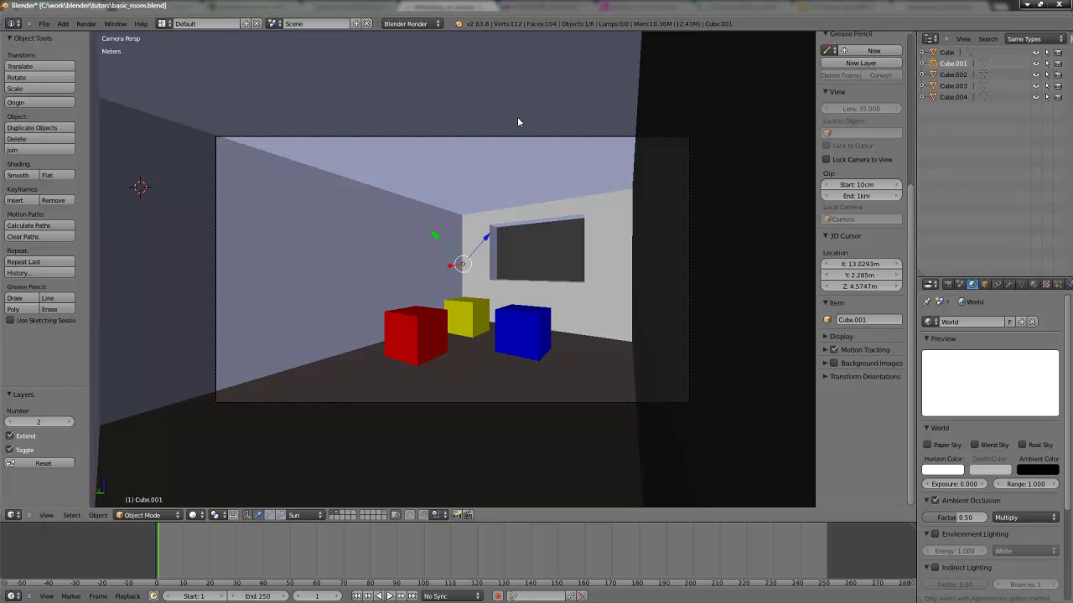
pyautogui.press('KP_1')
pyautogui.press('KP_7')
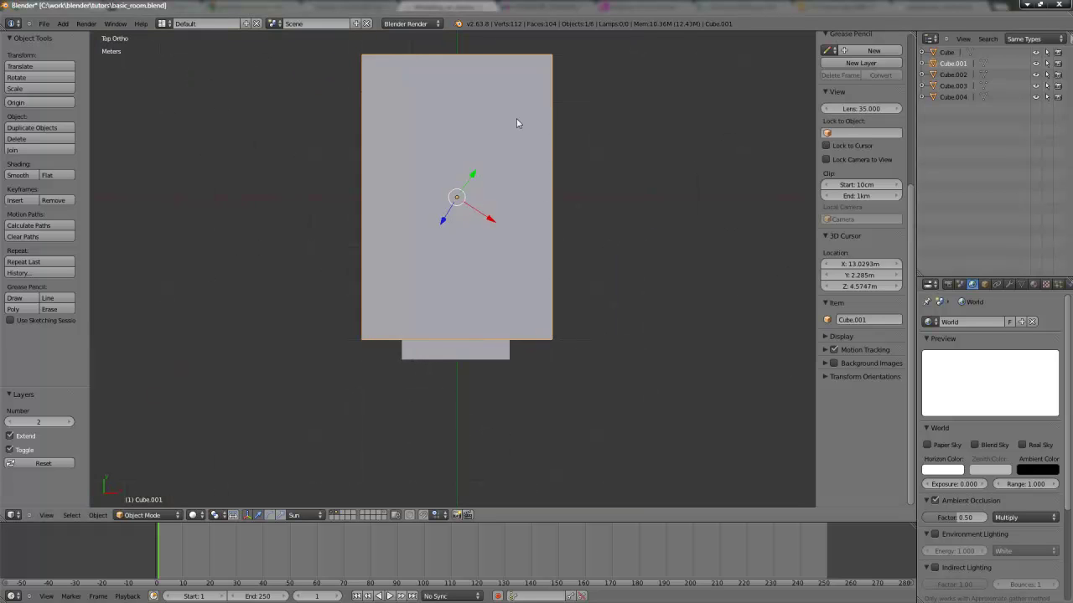
pyautogui.moveTo(571, 287); pyautogui.dragTo(267, 308, button='middle')
# Move the Sun lamp from the lamp layer to layer 1 and display layers 1 and 2 together.
pyautogui.hotkey('ctrl', 'z')
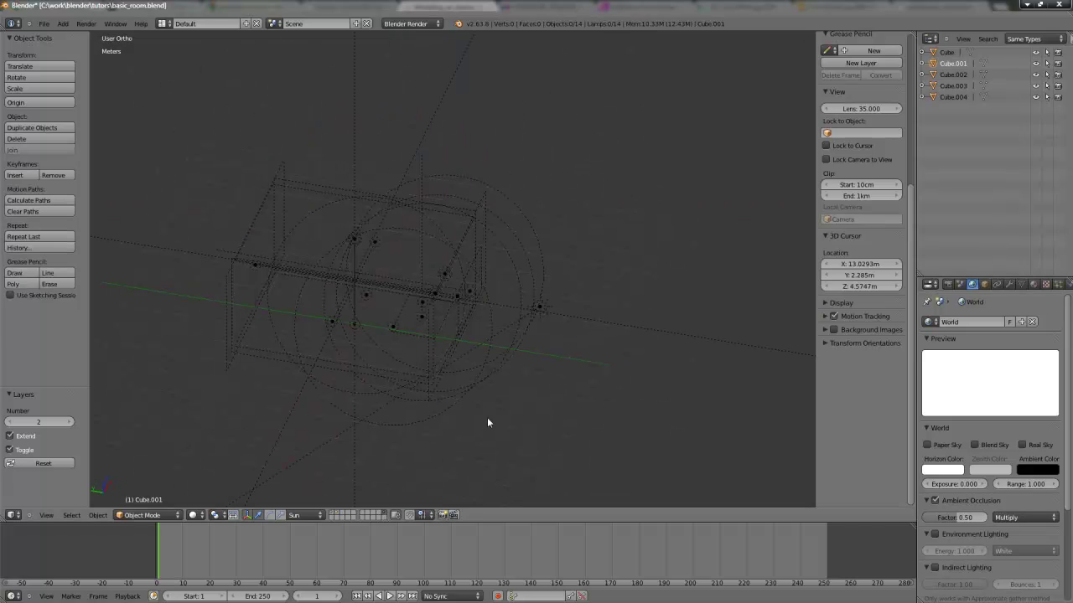
pyautogui.rightClick(541, 306)
pyautogui.press('m')
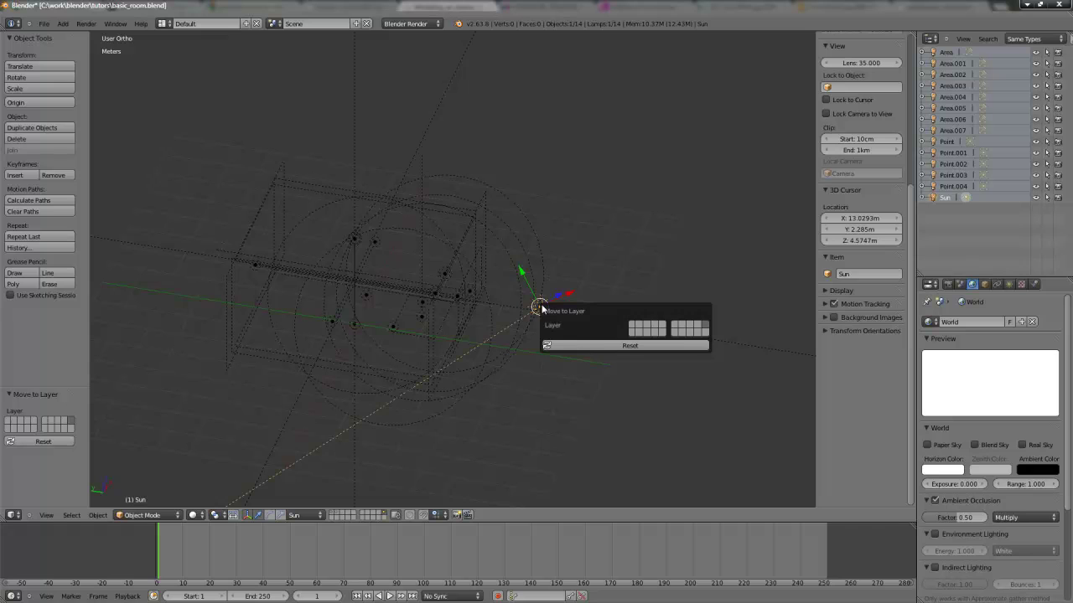
pyautogui.press('2')
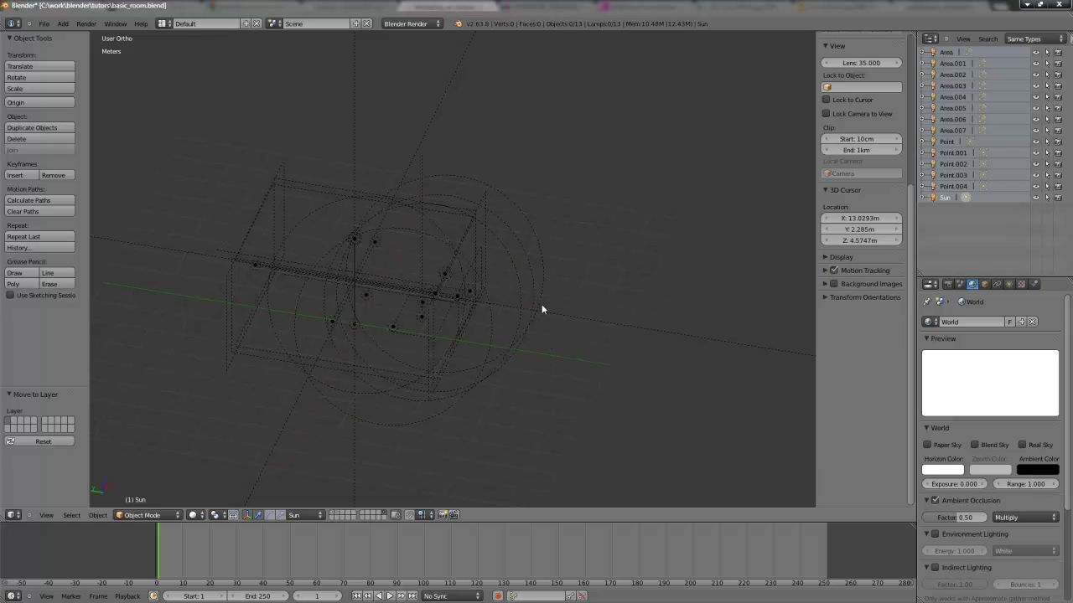
pyautogui.hotkey('shift', '2')
pyautogui.hotkey('shift', '2')
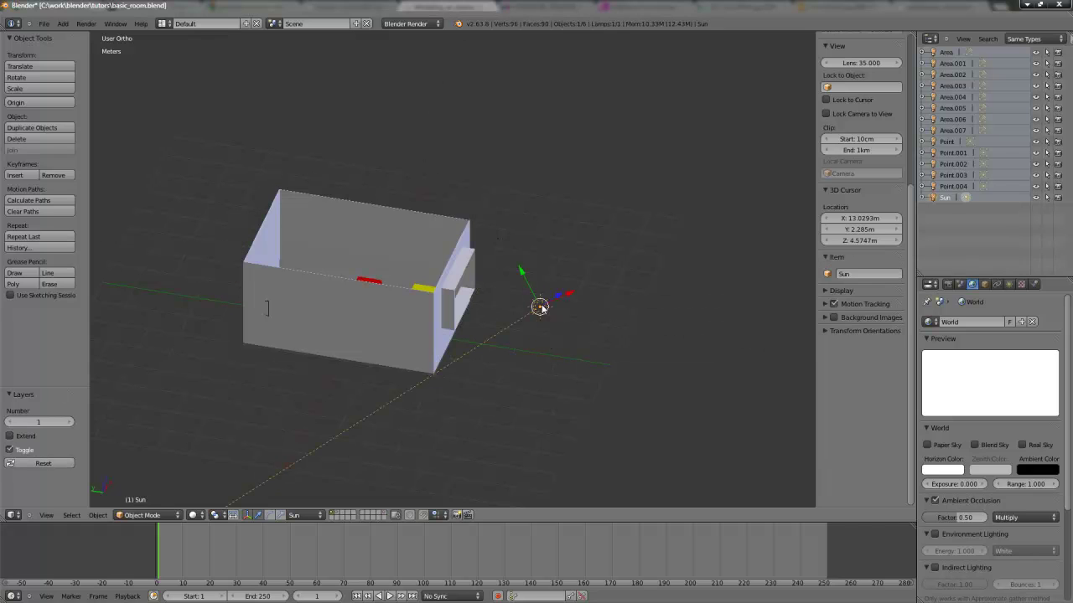
# Render the camera view of the room lit by the Sun lamp, and close the render.
pyautogui.press('KP_0')
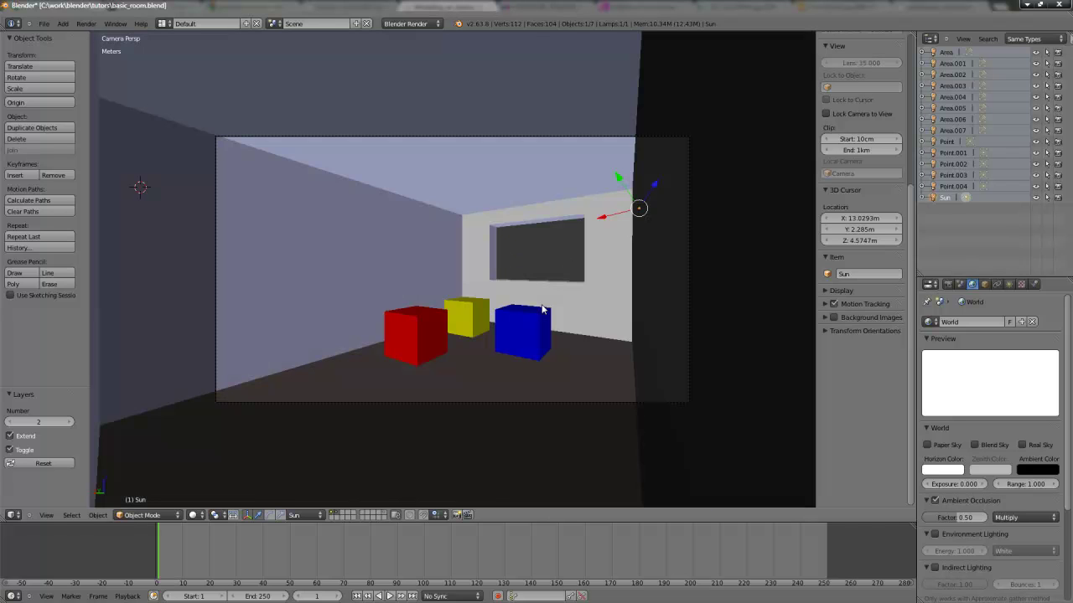
pyautogui.press('F12')
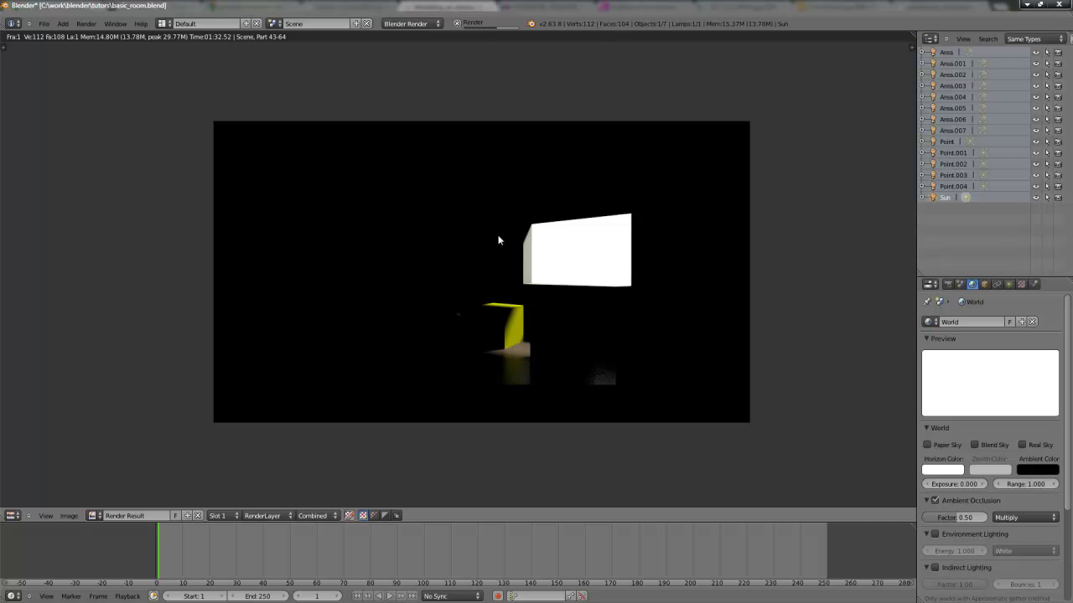
pyautogui.press('Escape')
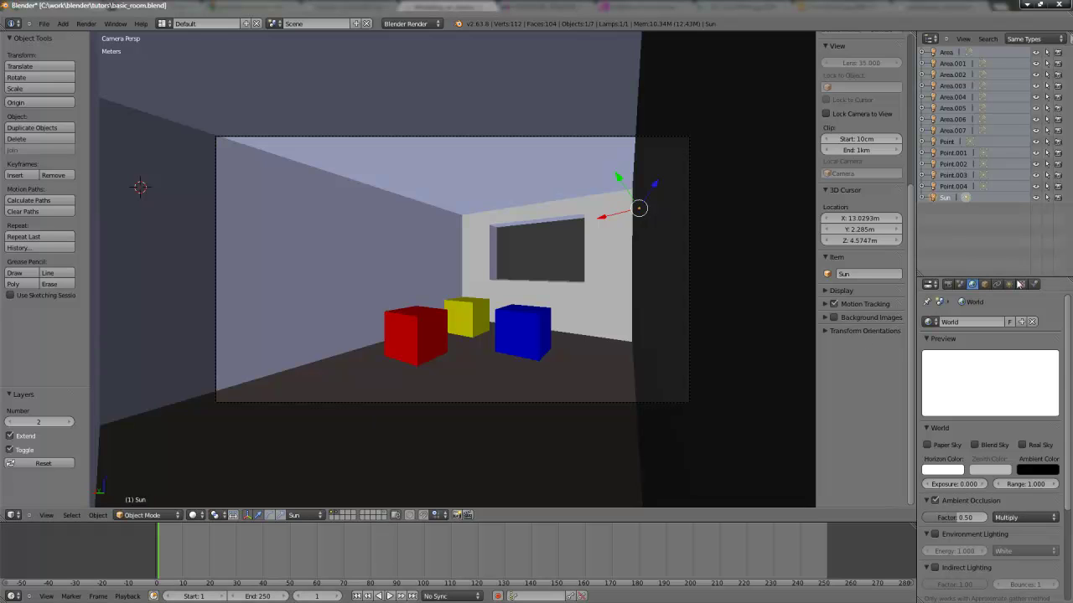
# Check the Ambient Occlusion blend modes in the world settings, and disable Ambient Occlusion.
pyautogui.scroll(-3, 937, 391)
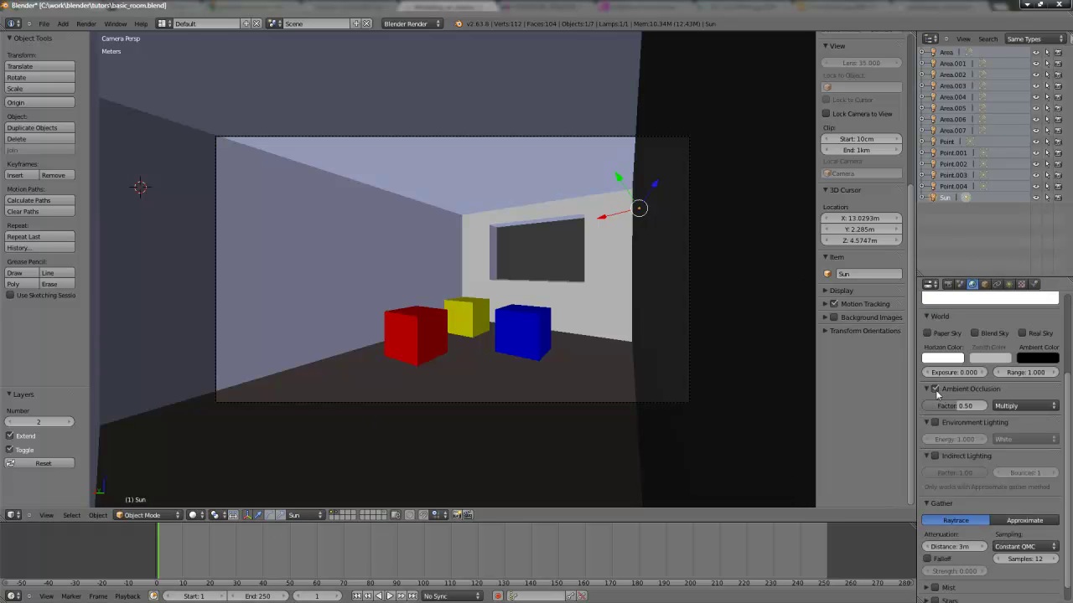
pyautogui.click(934, 390)
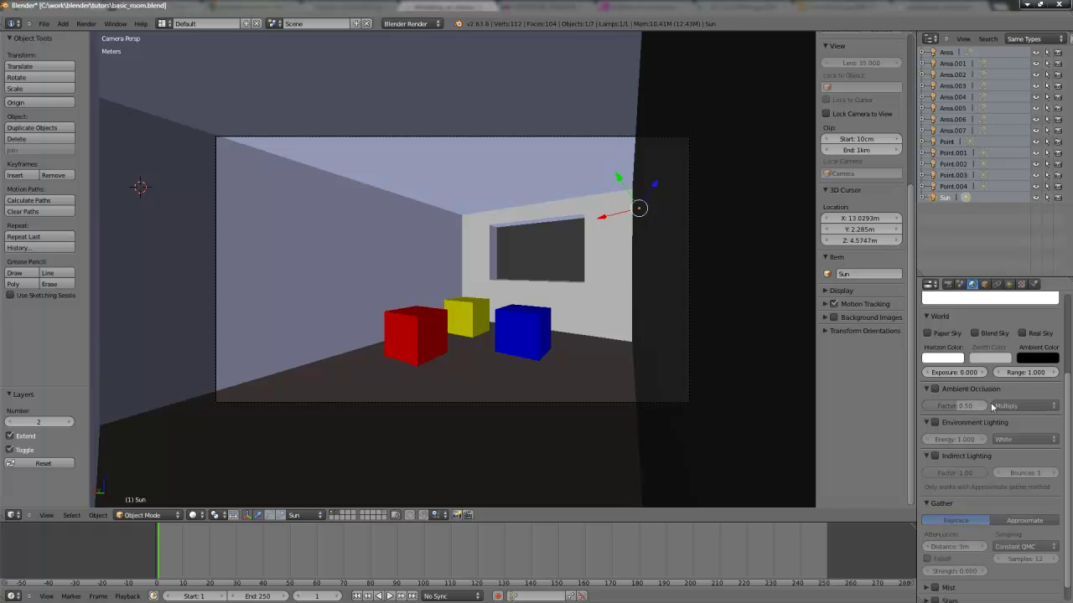
pyautogui.click(934, 391)
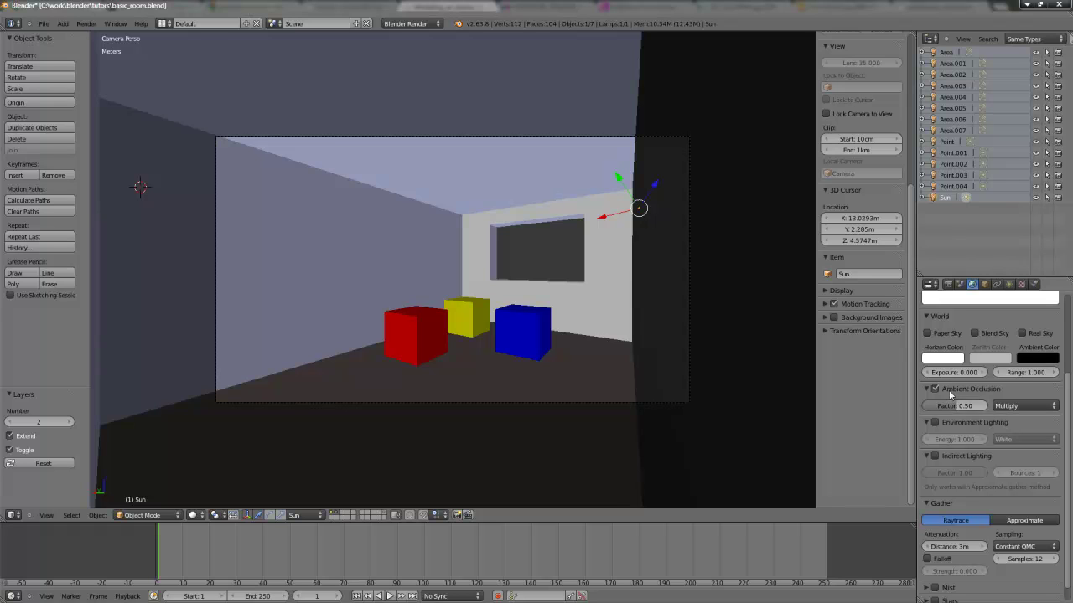
pyautogui.click(1021, 406)
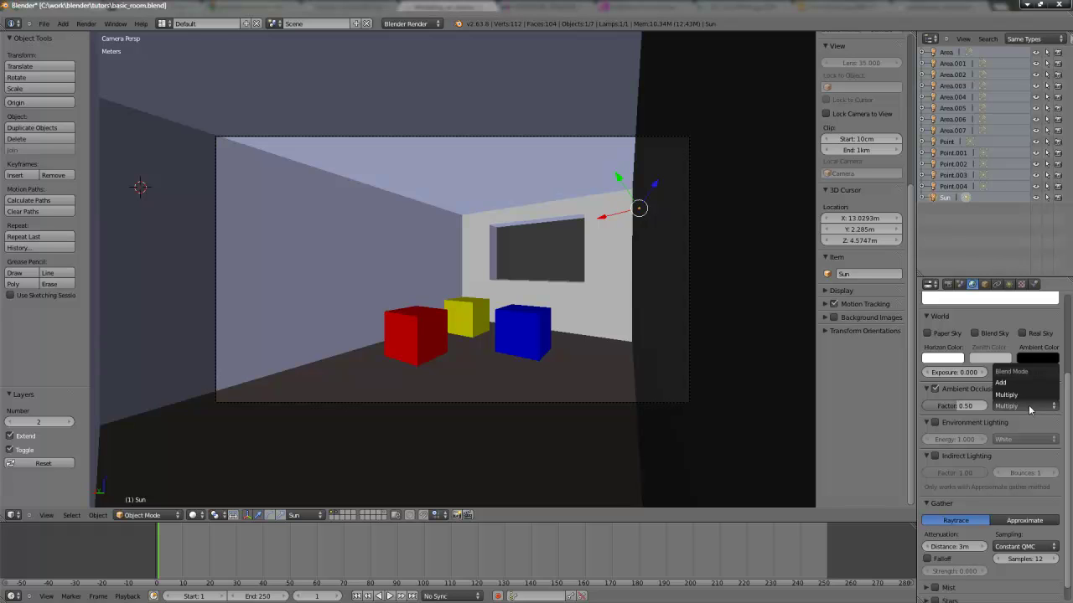
pyautogui.click(932, 390)
pyautogui.click(936, 390)
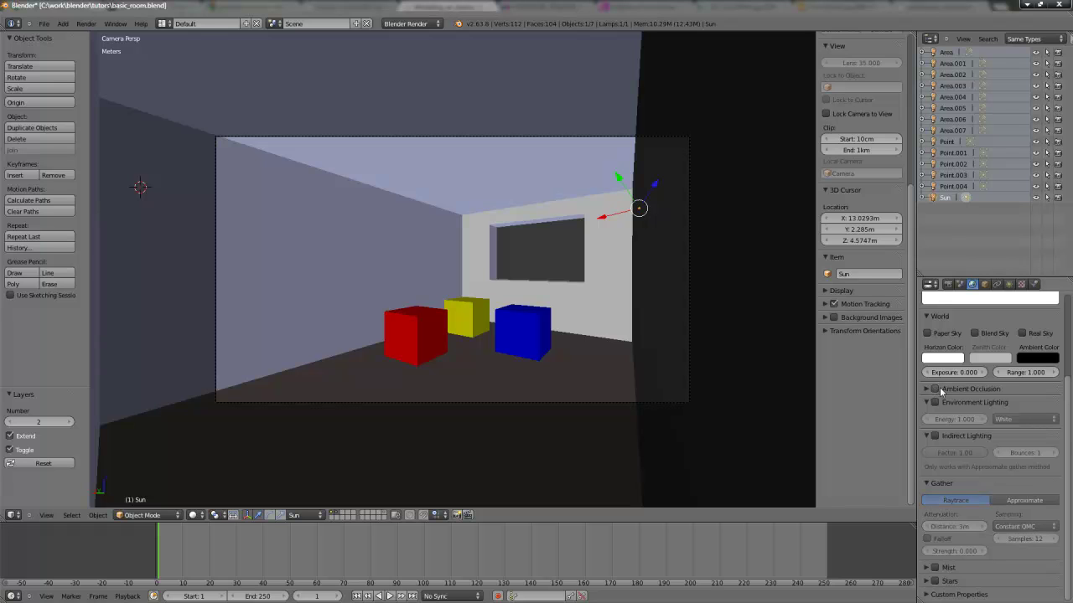
# Move the window's area lamp from the lamp layer to layer 1 and display layers 1 and 2.
pyautogui.click(387, 514)
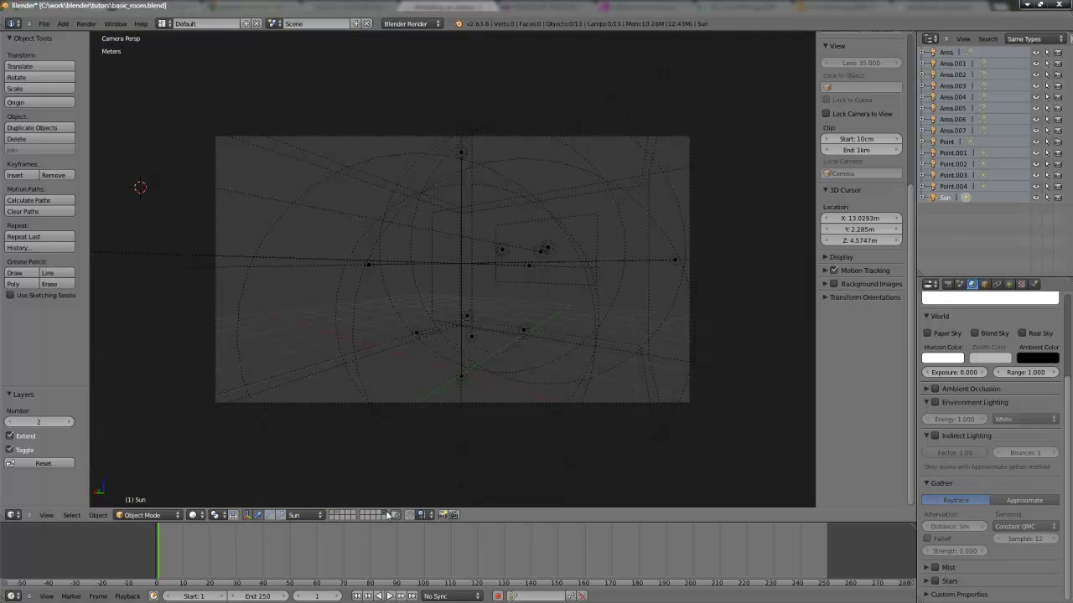
pyautogui.rightClick(596, 230)
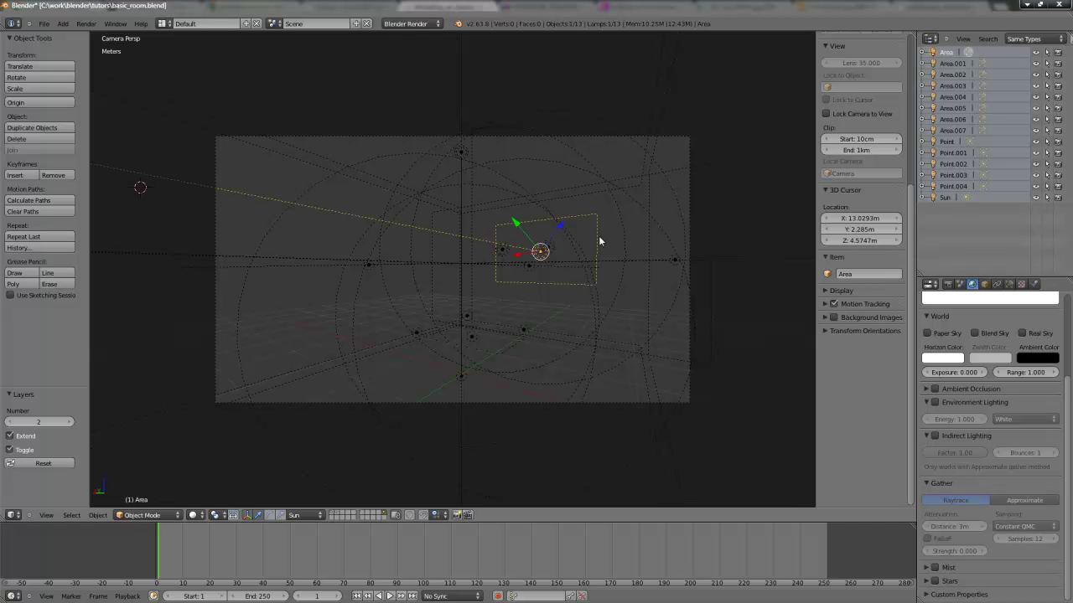
pyautogui.press('KP_1')
pyautogui.moveTo(592, 236); pyautogui.dragTo(406, 328, button='middle')
pyautogui.scroll(5, 376, 319)
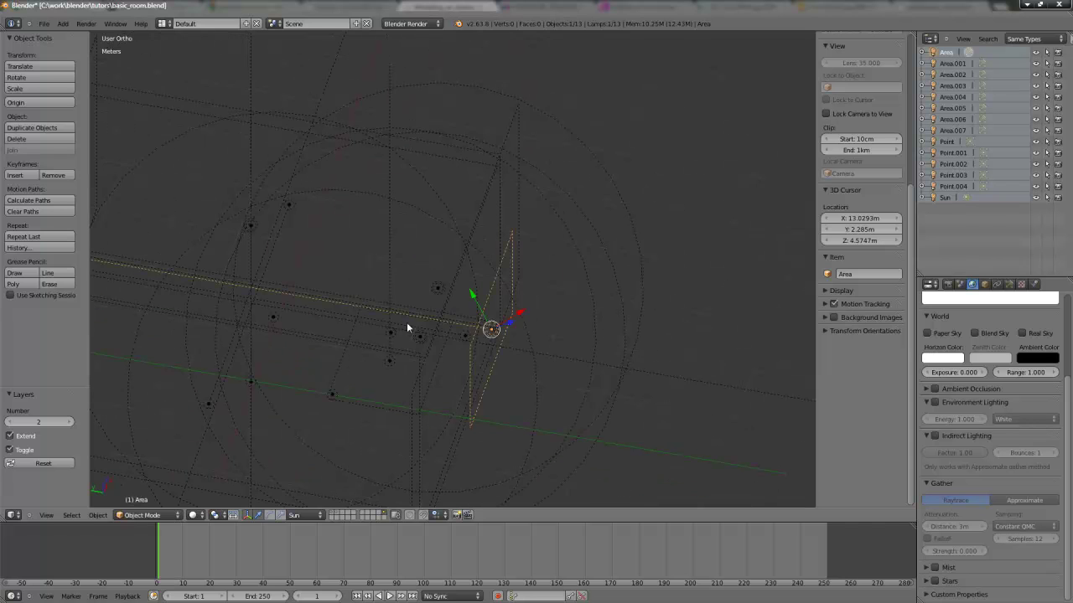
pyautogui.press('m')
pyautogui.press('2')
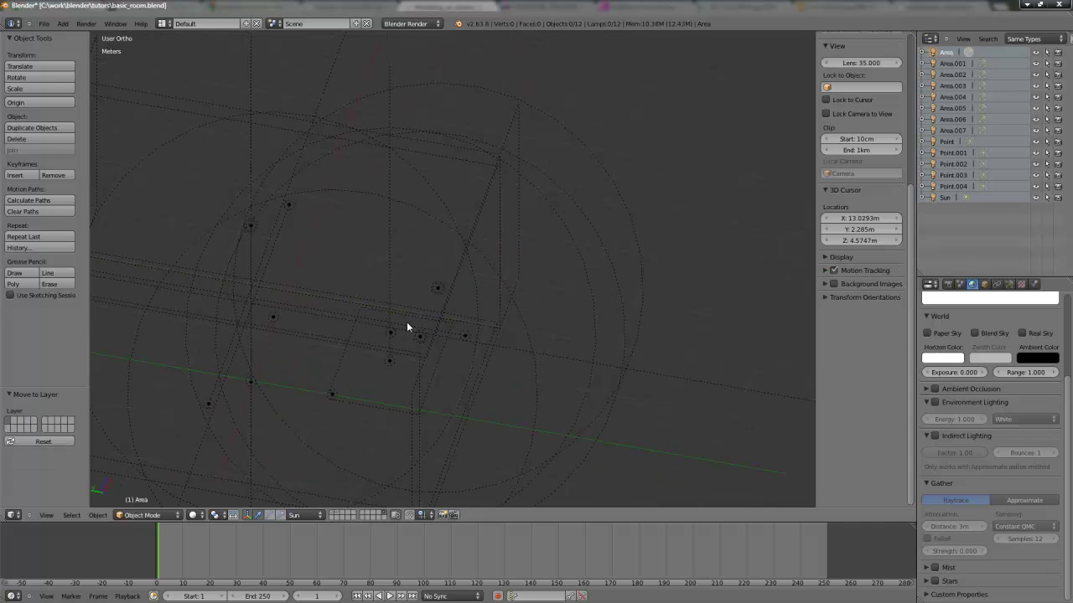
pyautogui.hotkey('shift', '1')
pyautogui.hotkey('shift', '2')
pyautogui.moveTo(371, 311); pyautogui.dragTo(310, 324, button='middle')
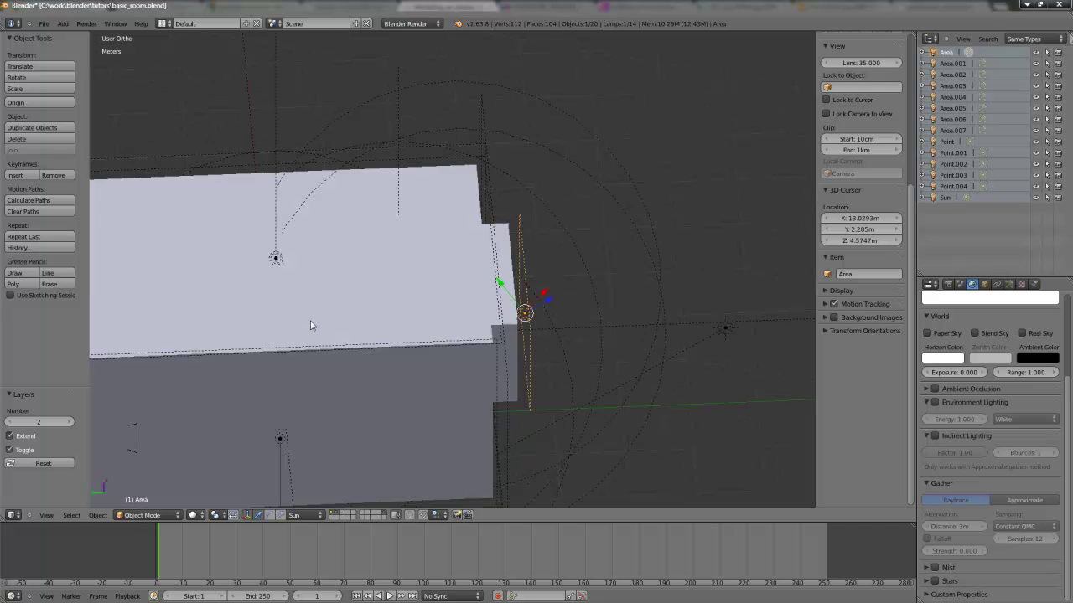
# Render the camera view with the Sun and the window's area lamp, and close the render.
pyautogui.press('KP_0')
pyautogui.press('F12')
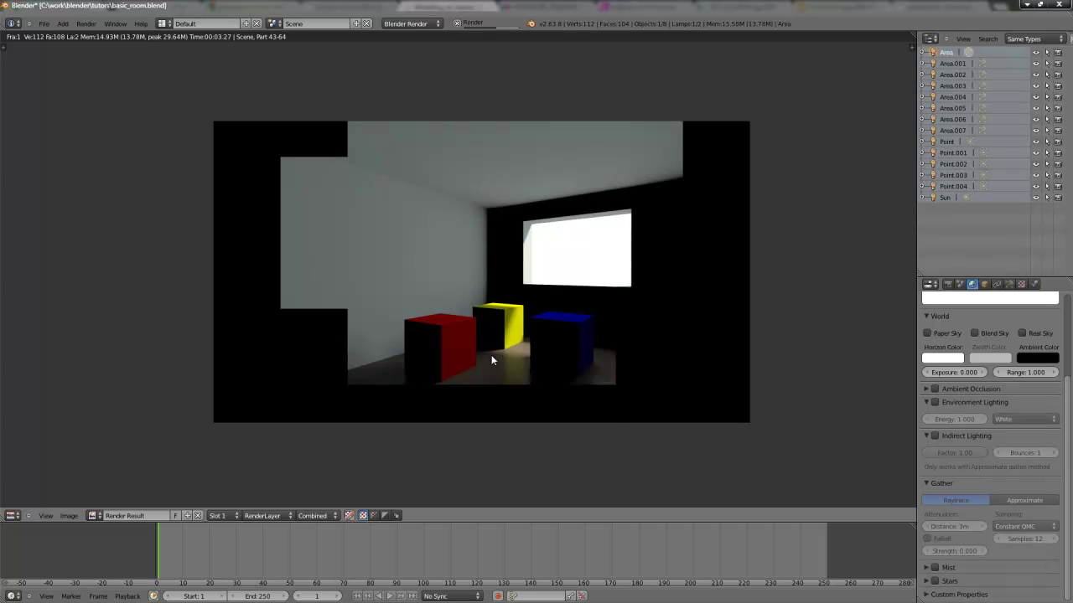
pyautogui.press('Escape')
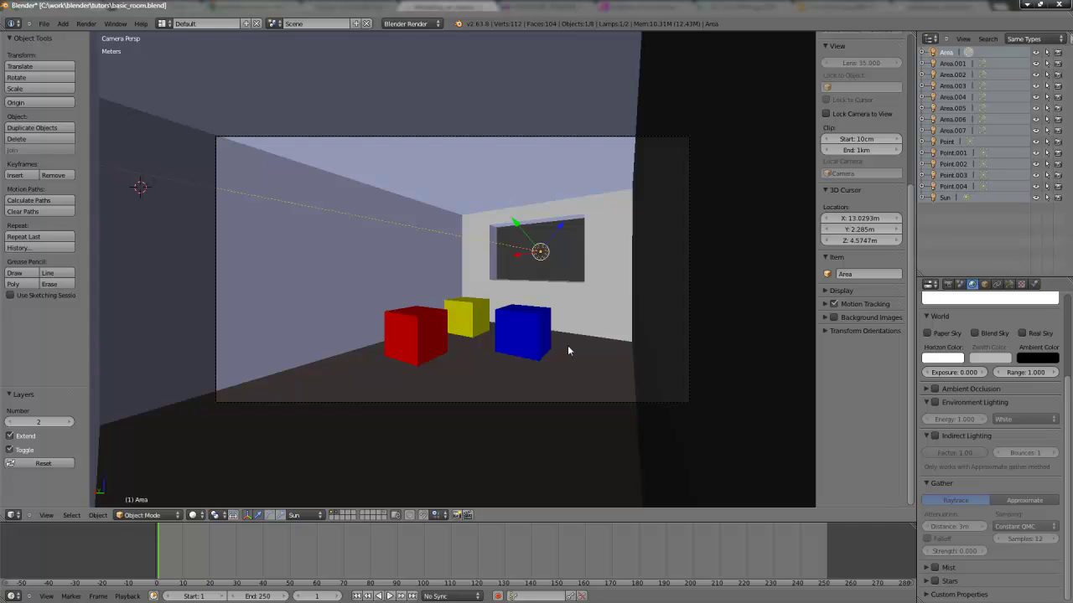
# Examine the placement of the area lamp in front of the window opening from outside the room.
pyautogui.press('KP_0')
pyautogui.press('KP_7')
pyautogui.scroll(1, 567, 345)
pyautogui.moveTo(568, 345); pyautogui.dragTo(421, 260, button='middle')
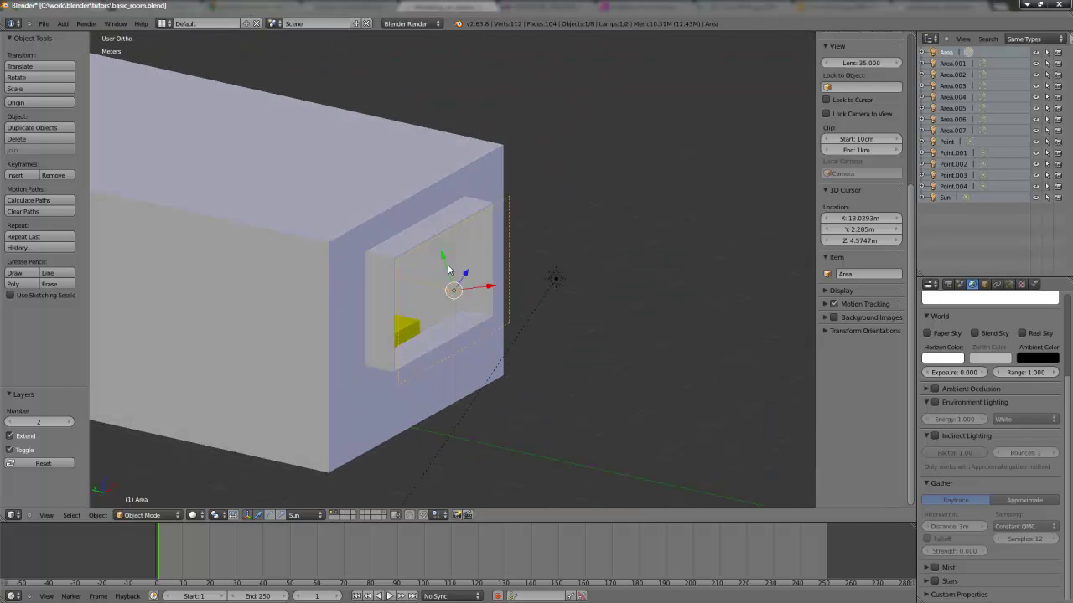
pyautogui.scroll(-3, 511, 268)
pyautogui.scroll(2, 432, 328)
pyautogui.scroll(-2, 453, 318)
pyautogui.moveTo(479, 310); pyautogui.dragTo(345, 263, button='middle')
# Examine the cubes, walls and window from inside the room, switching back to Blender from the interior reference image.
pyautogui.scroll(3, 400, 352)
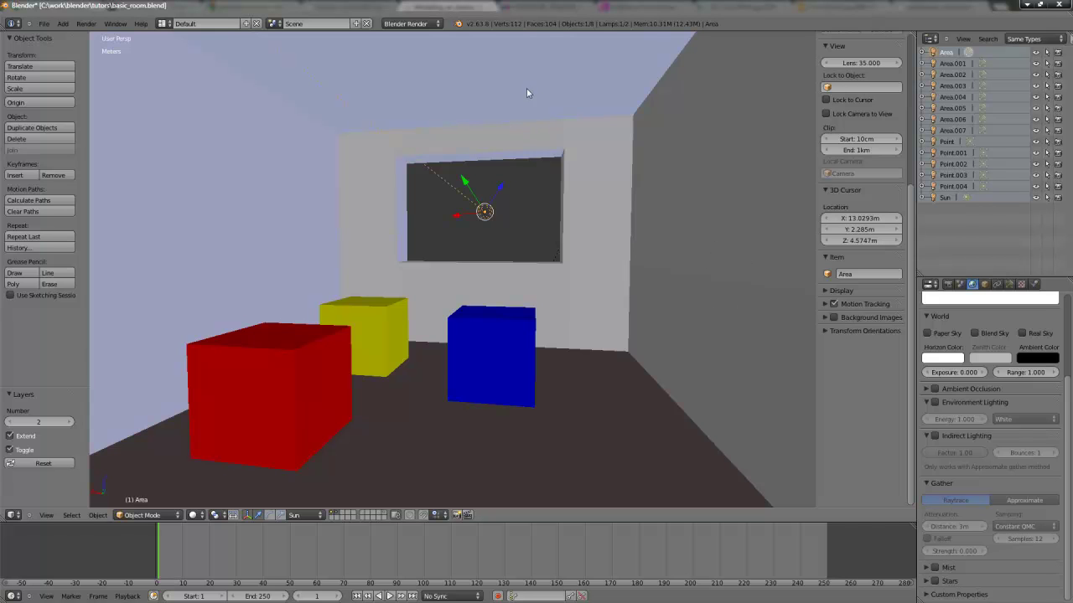
pyautogui.moveTo(513, 258); pyautogui.dragTo(262, 259, button='middle')
pyautogui.moveTo(553, 332); pyautogui.dragTo(459, 355, button='middle')
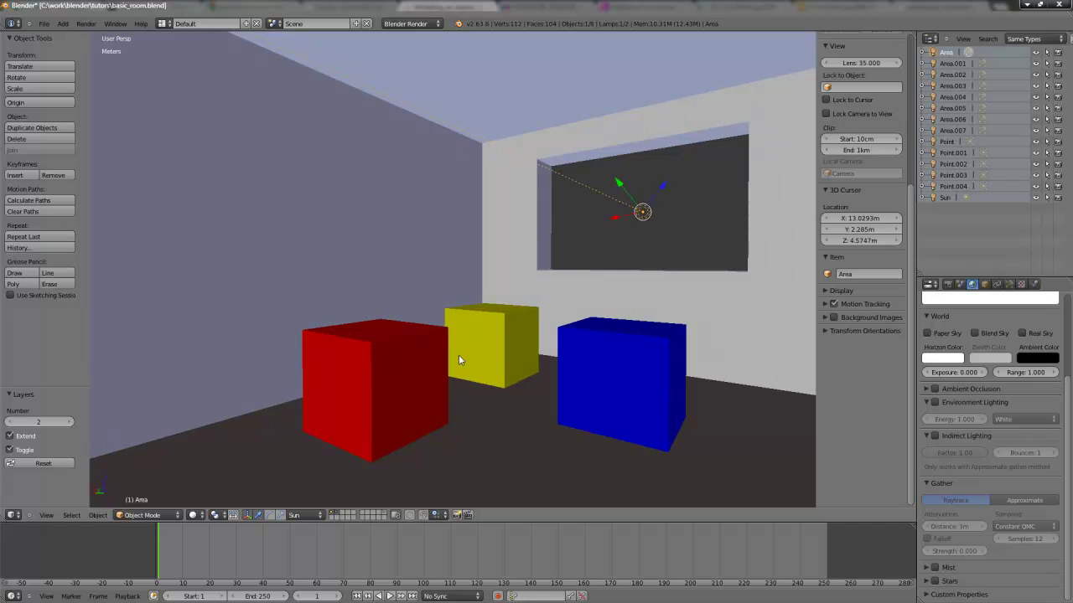
pyautogui.press('KP_0')
pyautogui.press('KP_0')
pyautogui.press('KP_0')
pyautogui.press('KP_0')
pyautogui.moveTo(483, 354); pyautogui.dragTo(451, 316, button='middle')
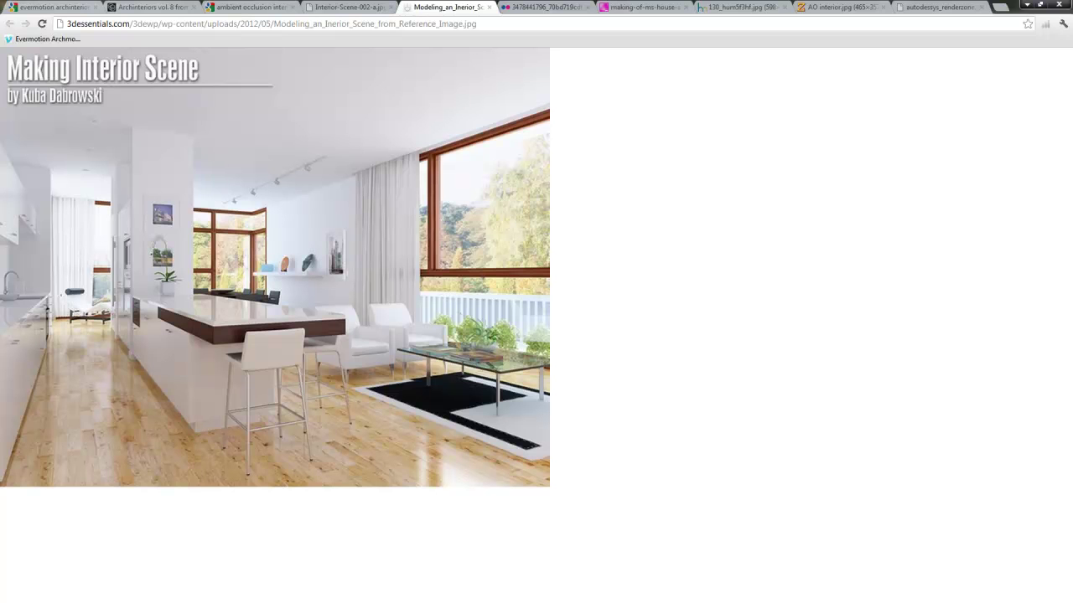
pyautogui.hotkey('alt', 'Tab')
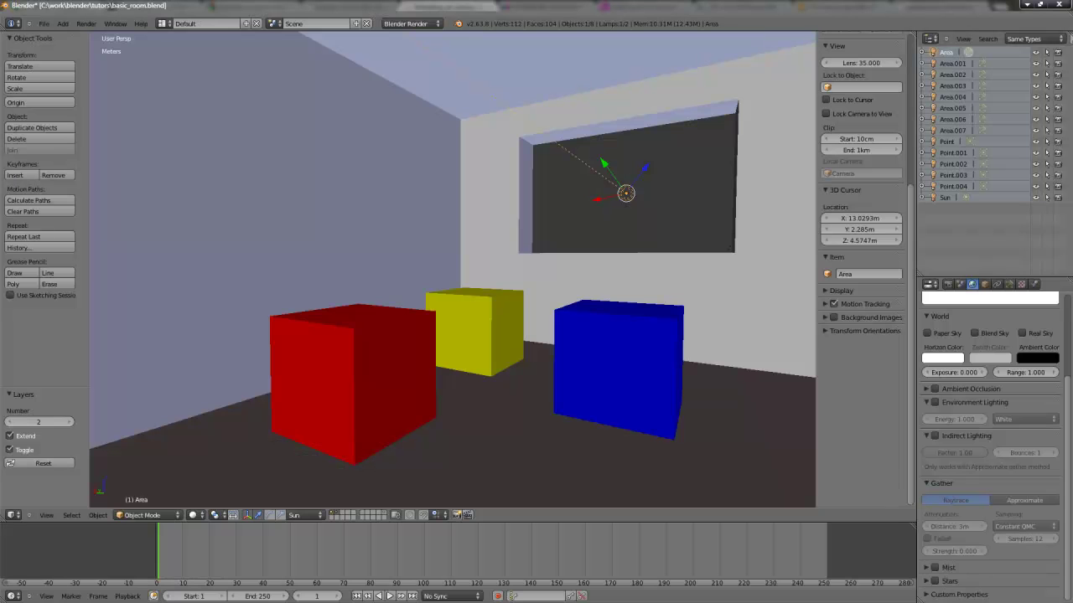
pyautogui.scroll(-3, 559, 309)
pyautogui.scroll(5, 559, 310)
pyautogui.scroll(-4, 559, 309)
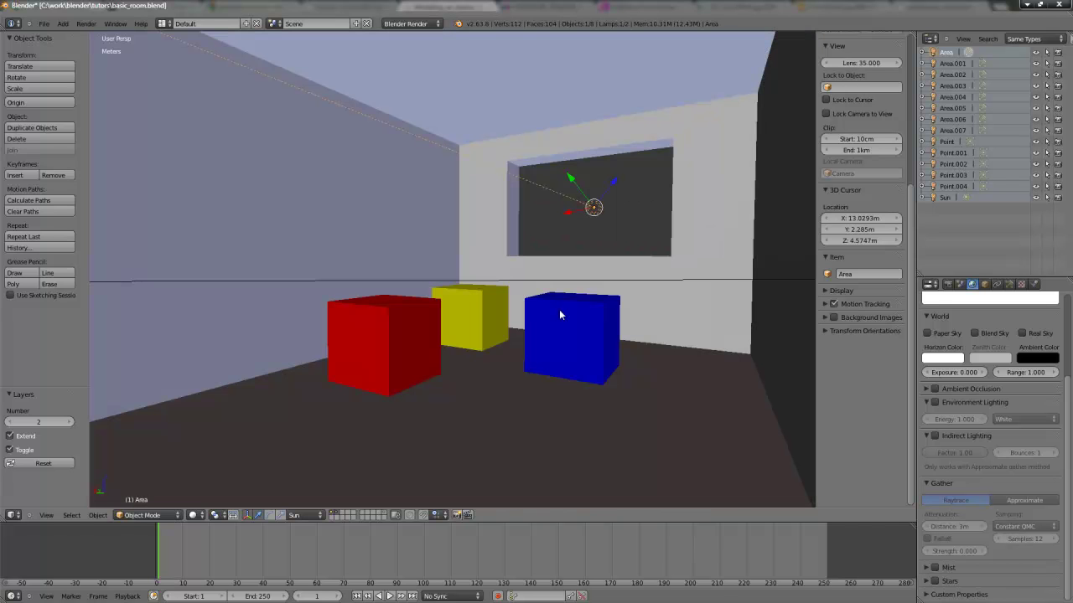
# Move the ceiling area lamp, Area.001, to layer 1 and view it with the room on layers 1 and 2.
pyautogui.press('0')
pyautogui.scroll(-4, 531, 312)
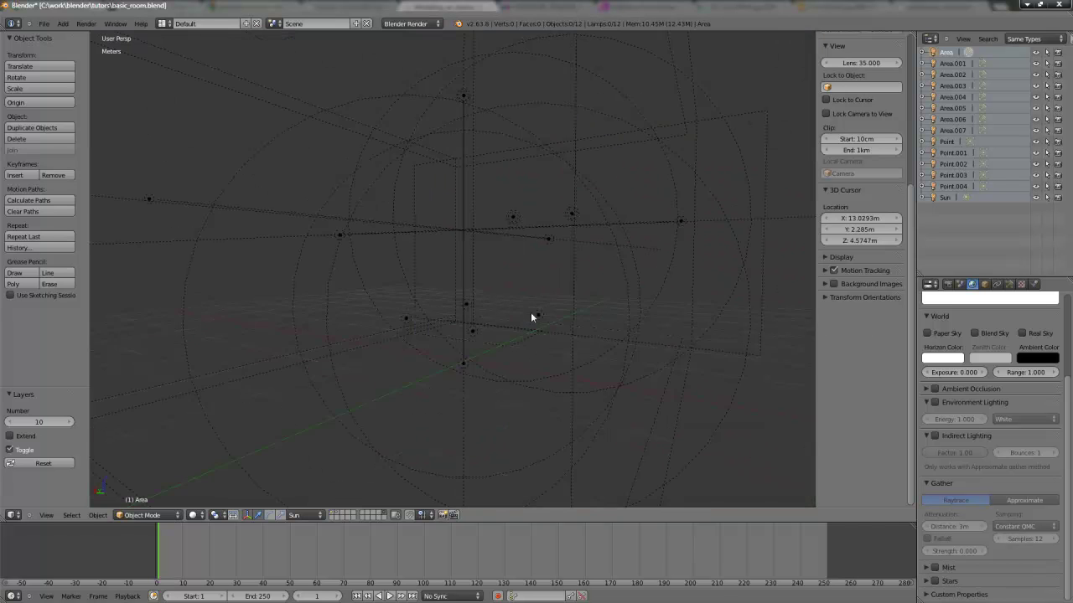
pyautogui.moveTo(529, 300); pyautogui.dragTo(499, 285, button='middle')
pyautogui.scroll(4, 494, 276)
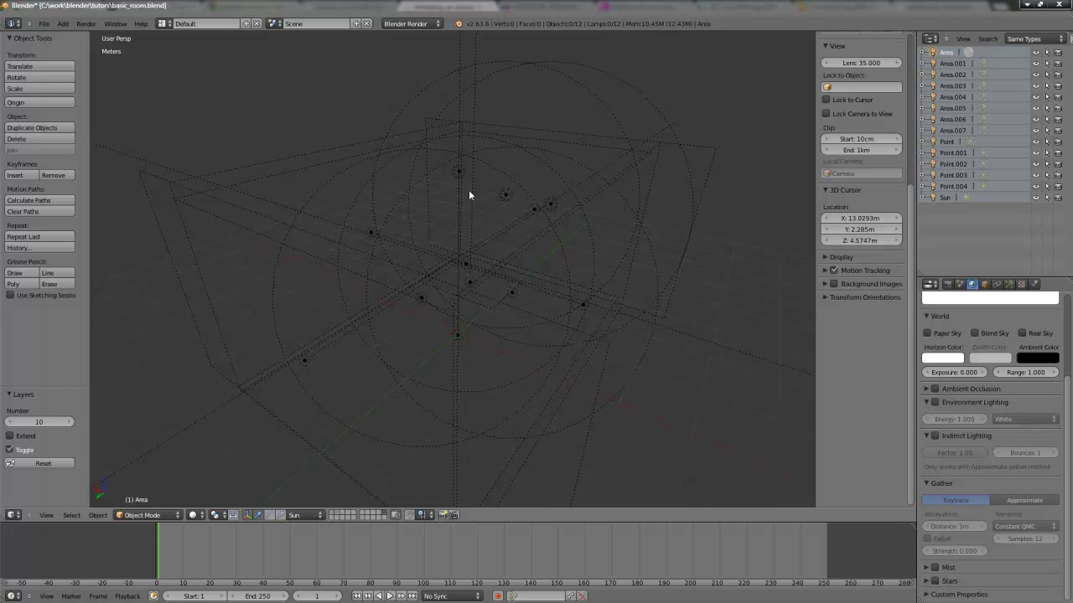
pyautogui.rightClick(459, 170)
pyautogui.moveTo(549, 265); pyautogui.dragTo(360, 215, button='middle')
pyautogui.press('m')
pyautogui.press('2')
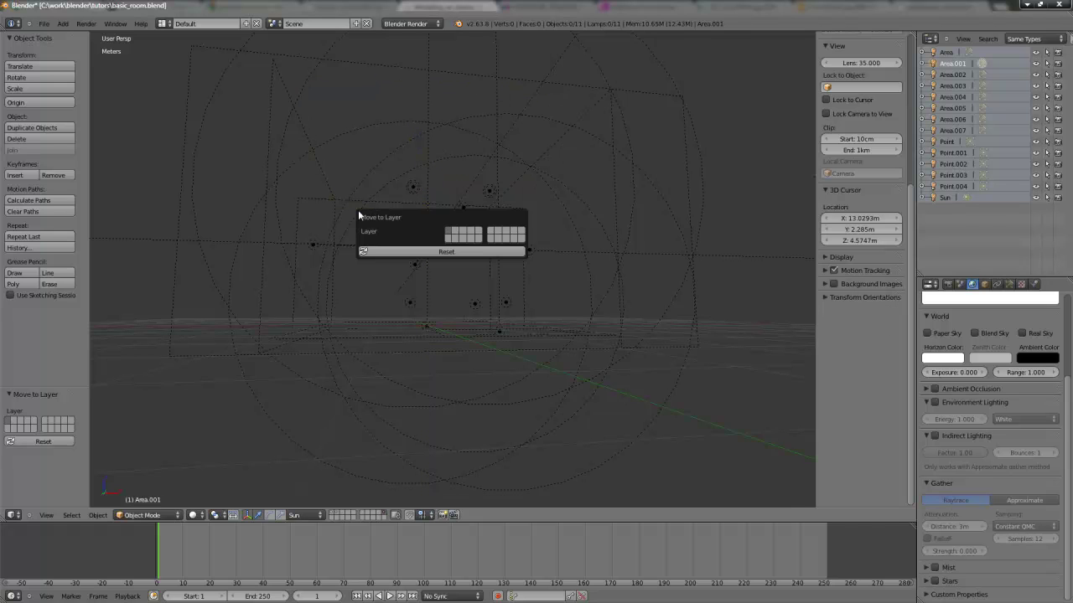
pyautogui.press('2')
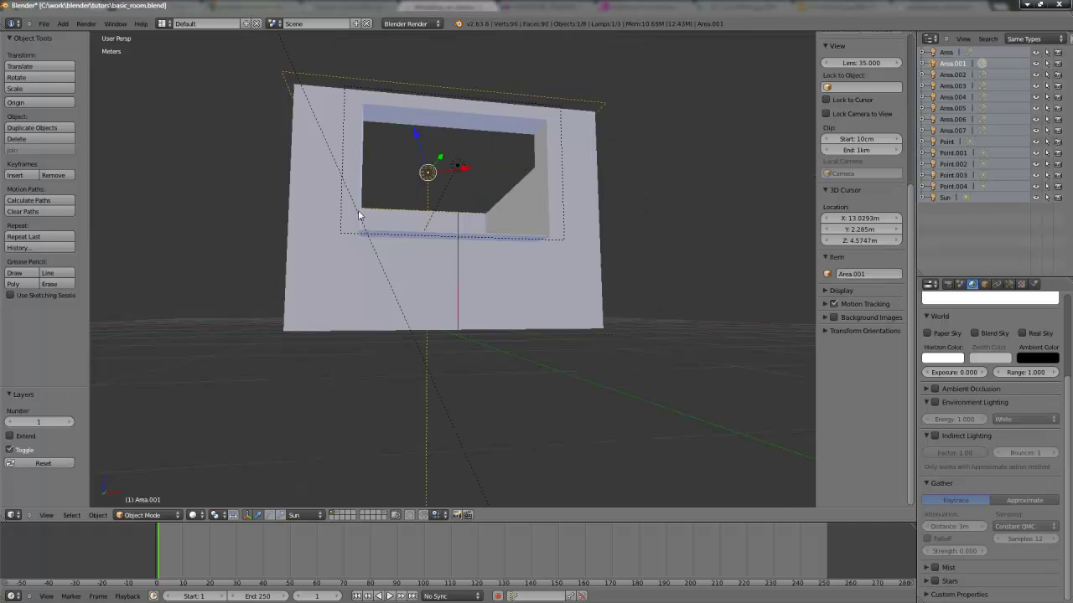
pyautogui.hotkey('shift', '2')
pyautogui.moveTo(265, 204); pyautogui.dragTo(444, 293, button='middle')
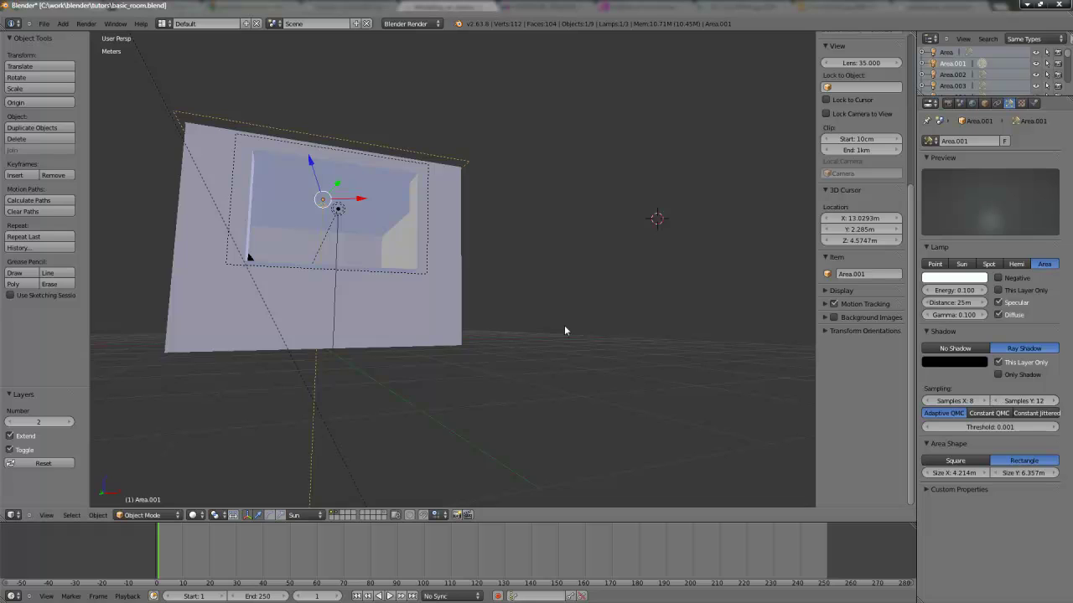
pyautogui.moveTo(564, 325); pyautogui.dragTo(355, 143, button='middle')
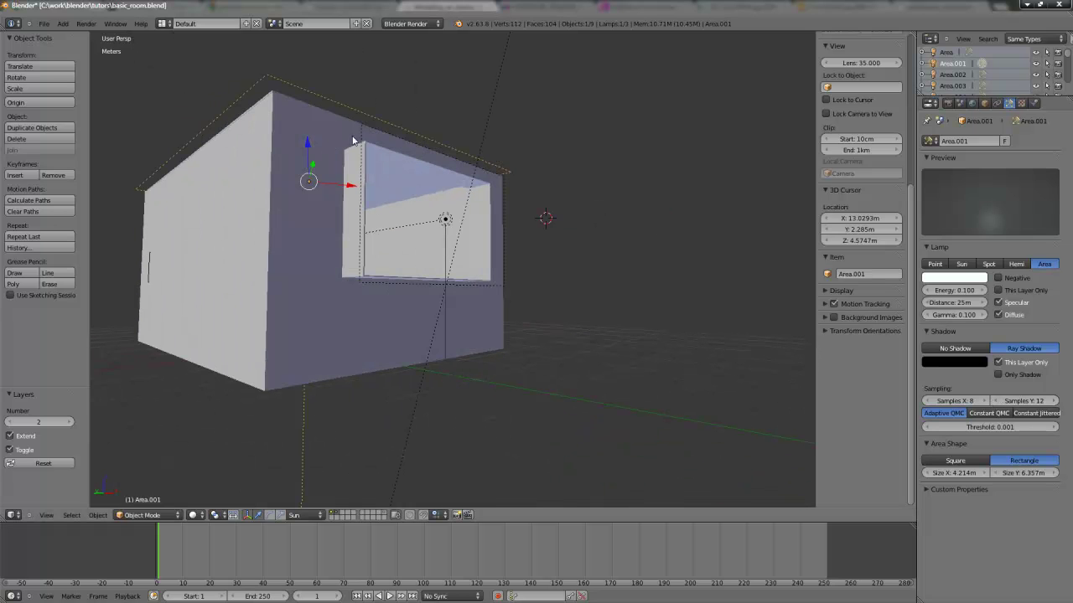
# Select the Sun above the room and examine its placement and angle towards the window.
pyautogui.rightClick(452, 224)
pyautogui.scroll(-5, 453, 228)
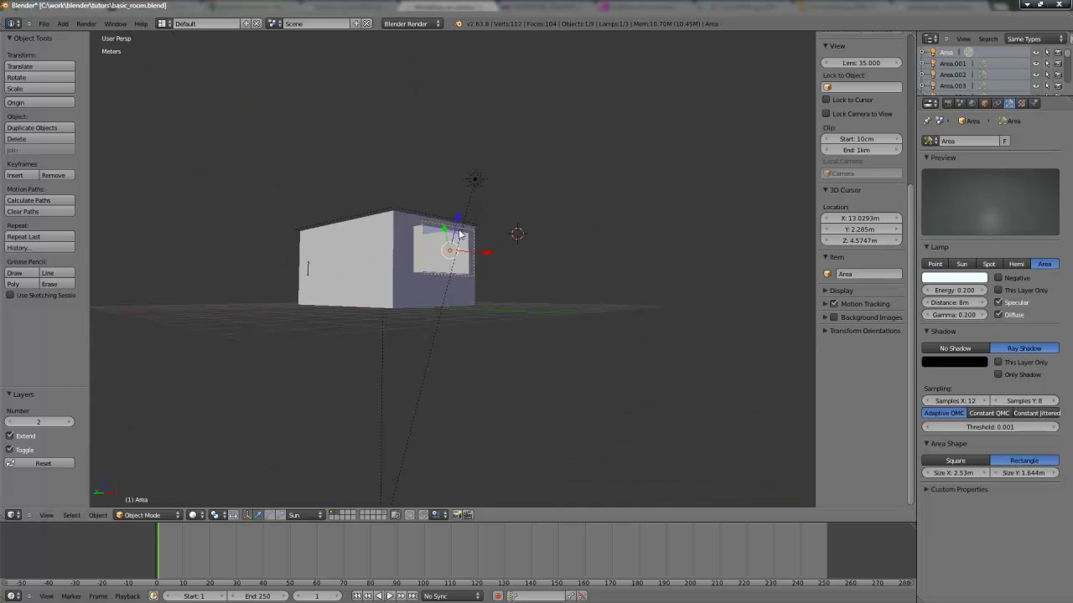
pyautogui.rightClick(472, 181)
pyautogui.scroll(6, 467, 288)
pyautogui.scroll(-5, 467, 289)
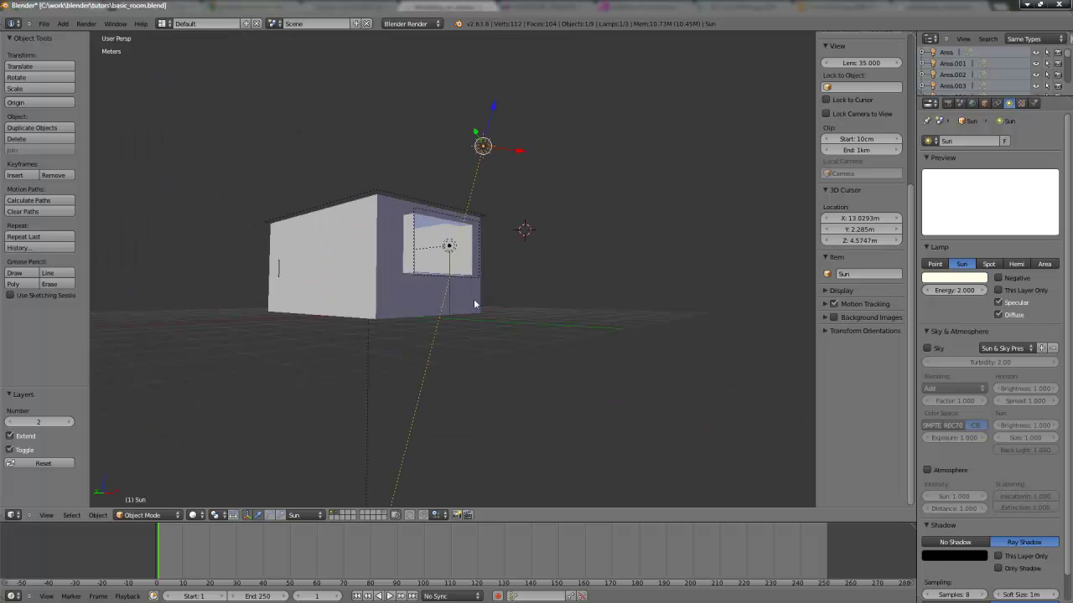
pyautogui.moveTo(443, 288); pyautogui.dragTo(566, 362, button='middle')
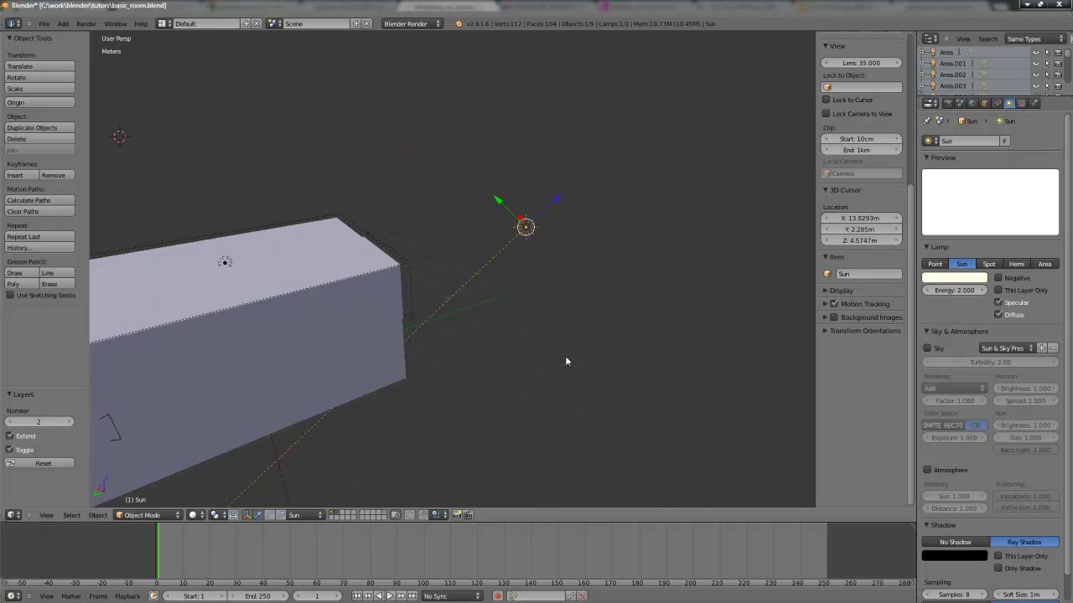
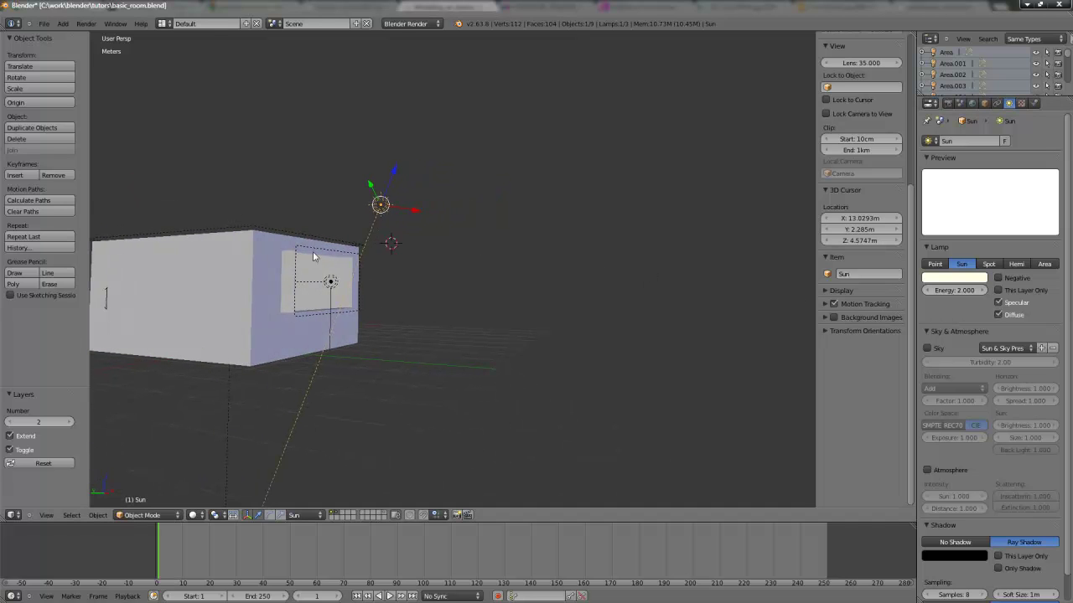
pyautogui.moveTo(348, 340); pyautogui.dragTo(433, 333, button='middle')
pyautogui.moveTo(440, 288); pyautogui.dragTo(460, 294, button='middle')
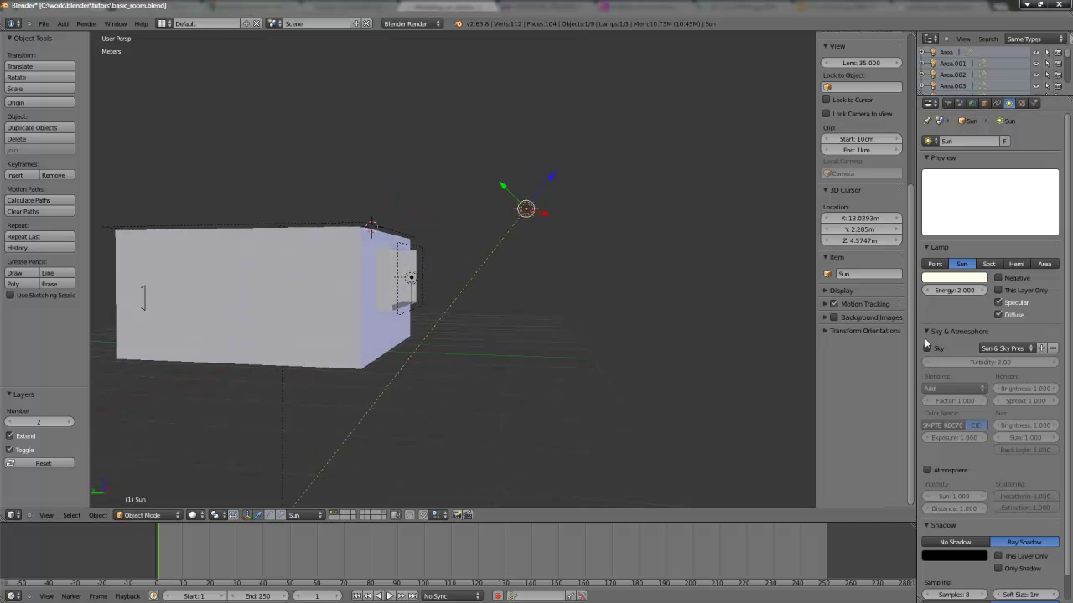
# Inspect the Sun's light colour and its ray shadow sampling settings, comparing them with its direction into the room.
pyautogui.click(951, 280)
pyautogui.scroll(-1, 968, 260)
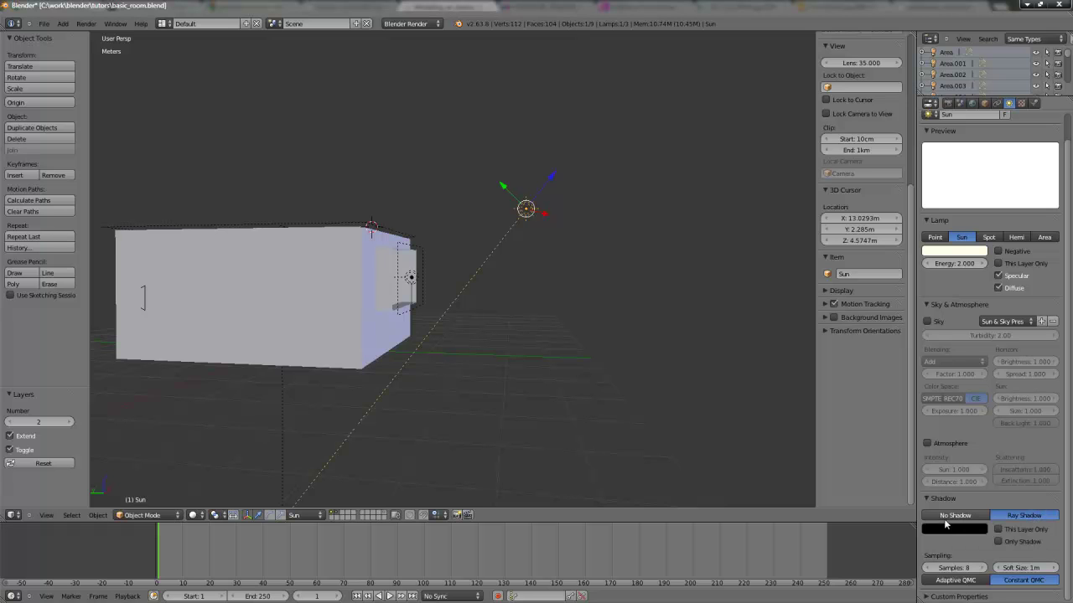
pyautogui.moveTo(598, 378); pyautogui.dragTo(540, 356, button='middle')
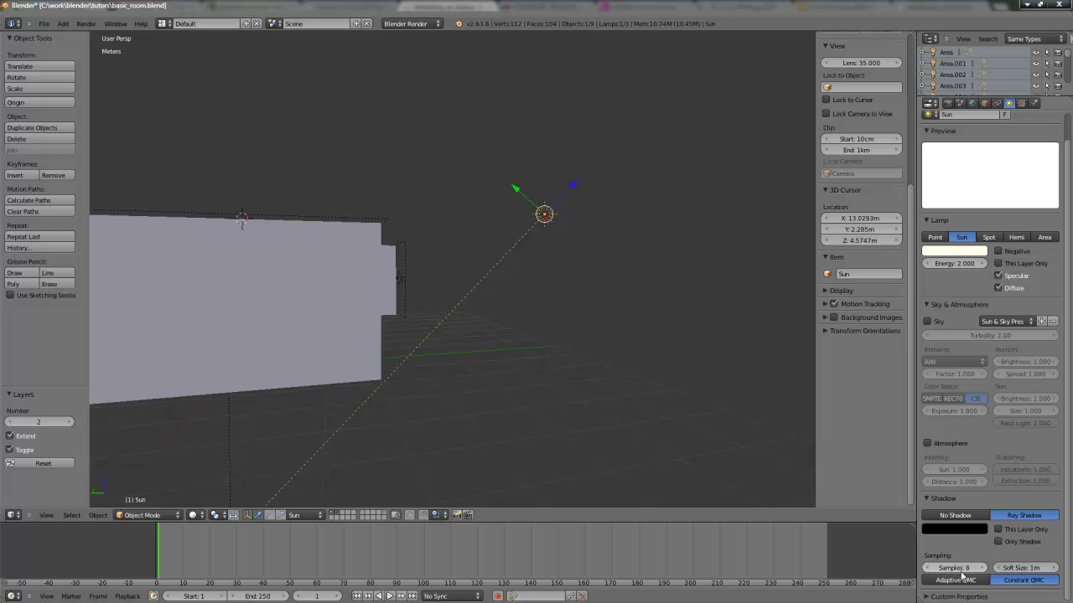
pyautogui.moveTo(719, 376); pyautogui.dragTo(520, 354, button='middle')
pyautogui.scroll(2, 520, 354)
pyautogui.moveTo(536, 264); pyautogui.dragTo(470, 296, button='middle')
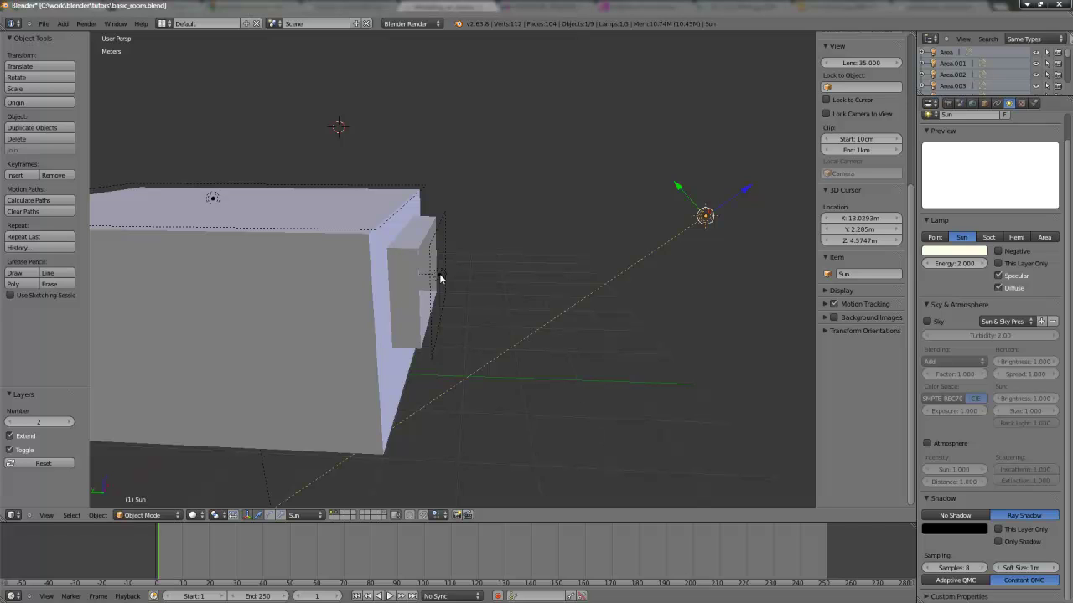
# Select the window's area lamp and examine its light colour, energy, falloff distance and position in front of the opening.
pyautogui.rightClick(440, 277)
pyautogui.scroll(1, 503, 227)
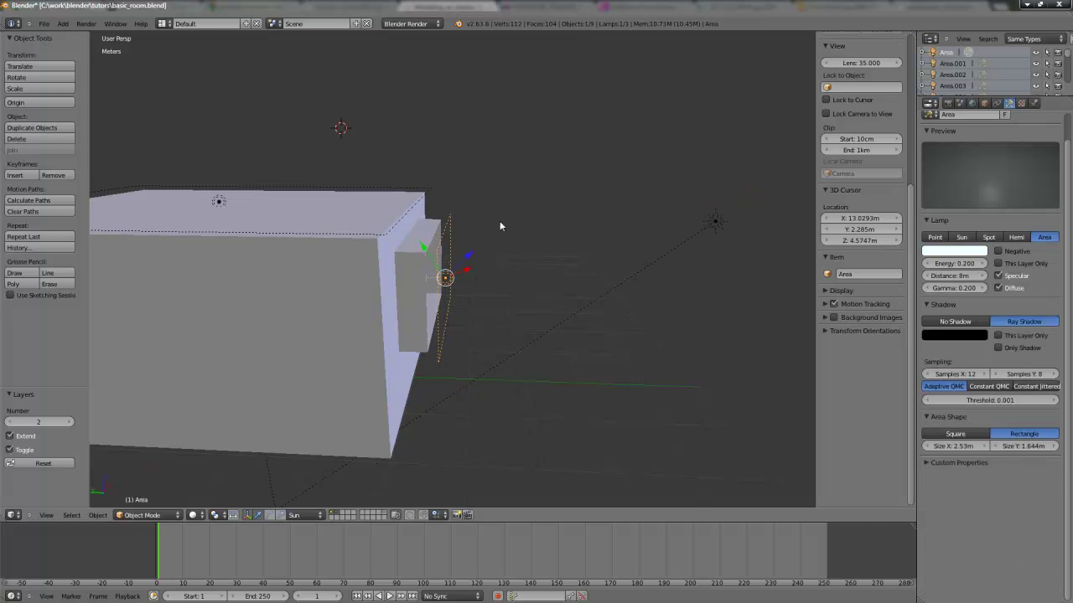
pyautogui.click(952, 251)
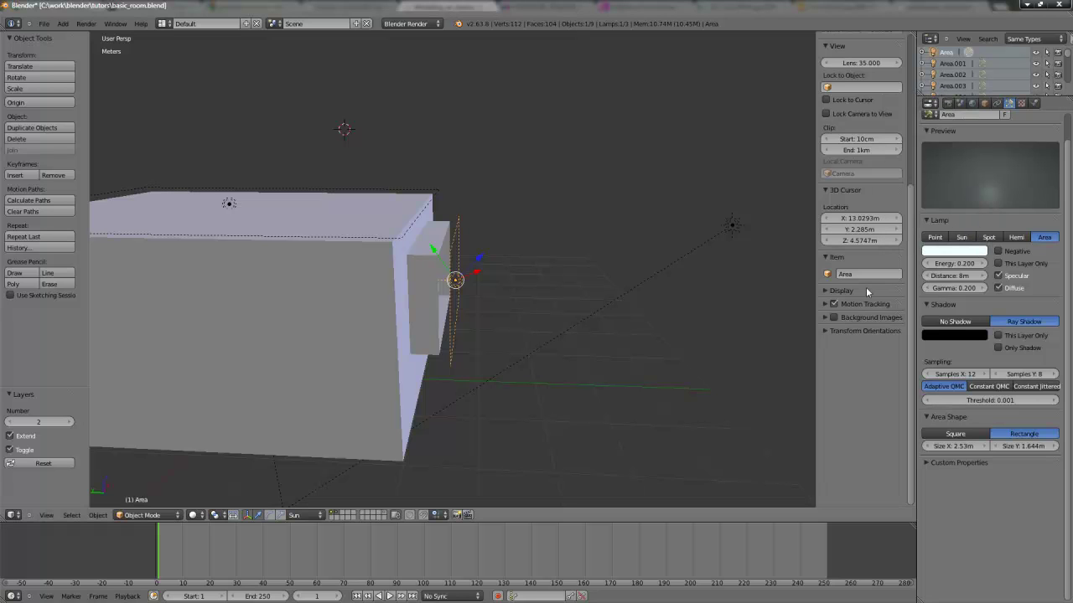
pyautogui.moveTo(564, 250); pyautogui.dragTo(599, 243, button='middle')
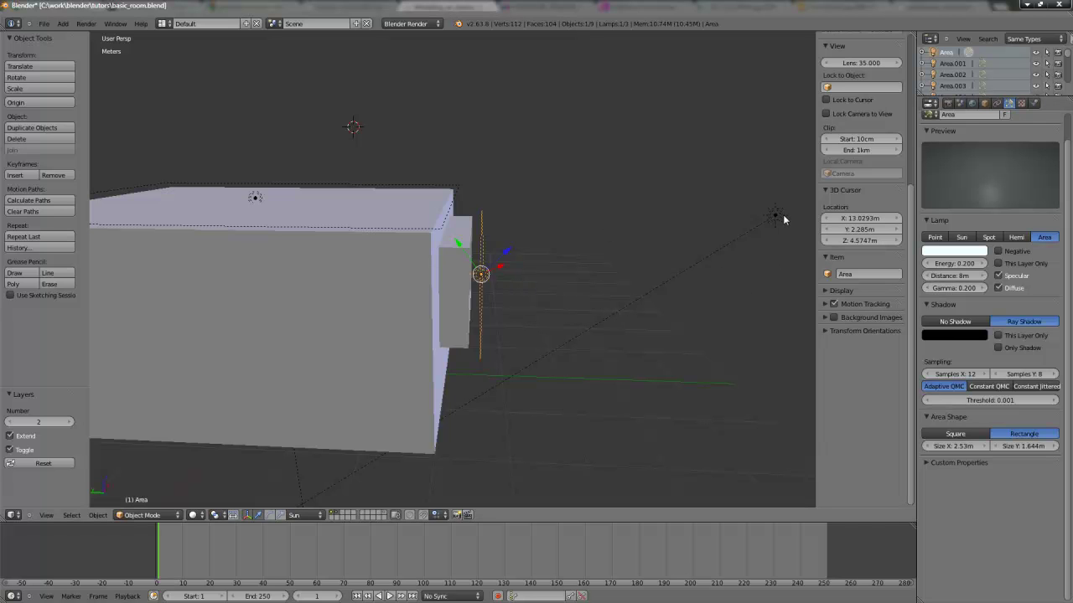
pyautogui.moveTo(586, 289); pyautogui.dragTo(570, 264, button='middle')
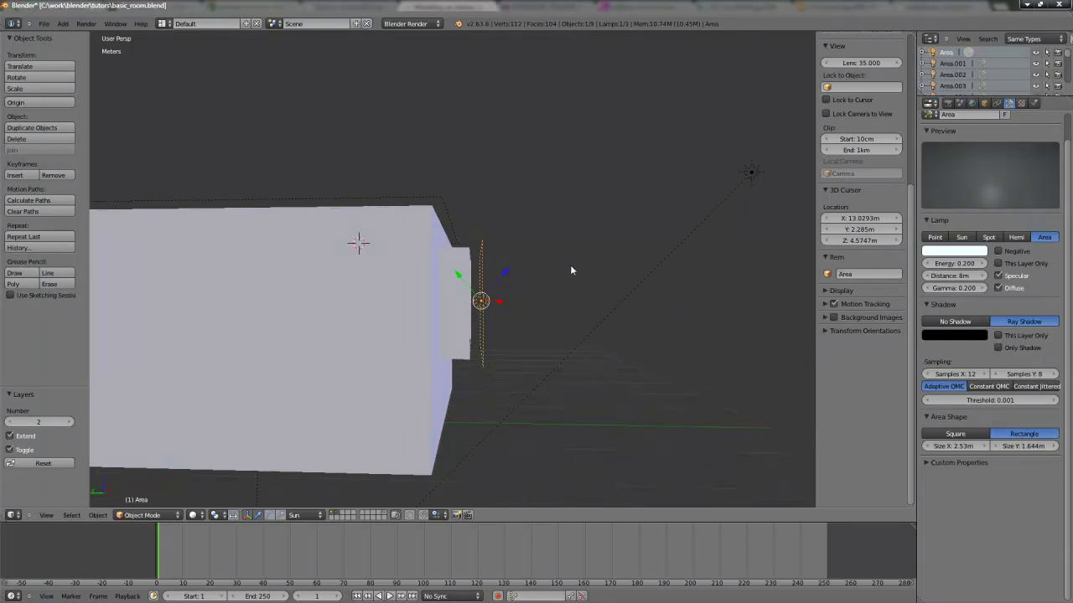
pyautogui.moveTo(665, 300); pyautogui.dragTo(608, 284, button='middle')
pyautogui.moveTo(630, 392); pyautogui.dragTo(714, 388, button='middle')
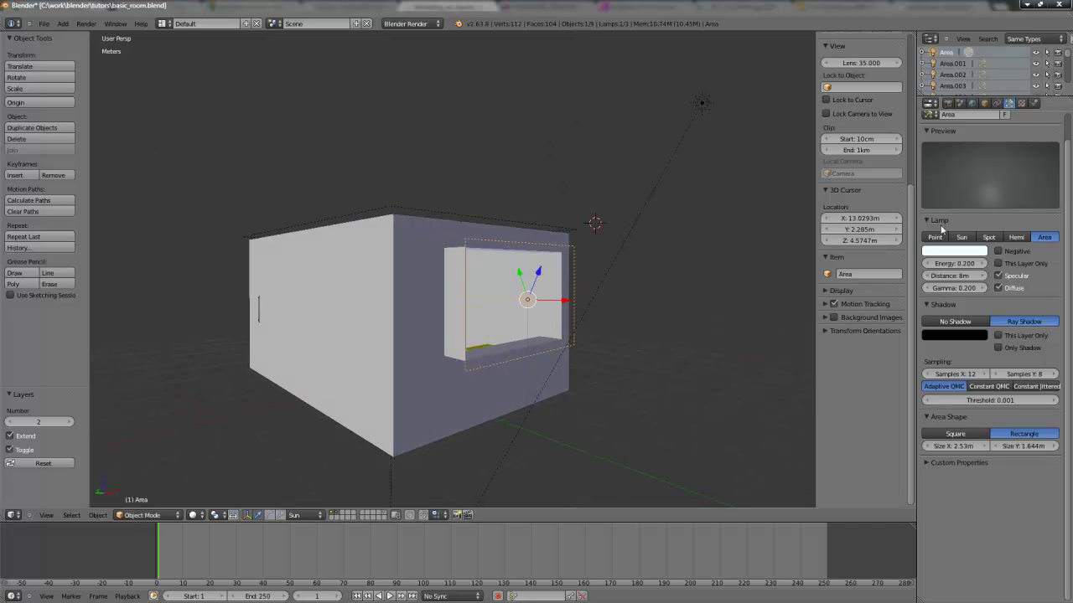
pyautogui.press('KP_Decimal')
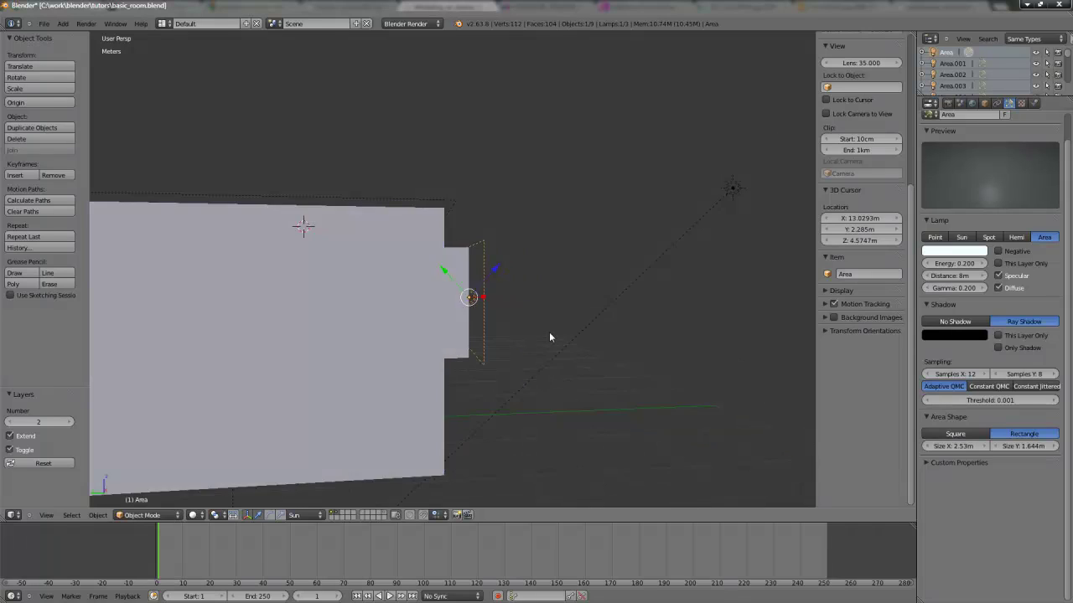
pyautogui.moveTo(538, 355)
pyautogui.mouseDown(button='middle')
pyautogui.moveTo(513, 350)
pyautogui.moveTo(531, 345)
pyautogui.mouseUp(button='middle')
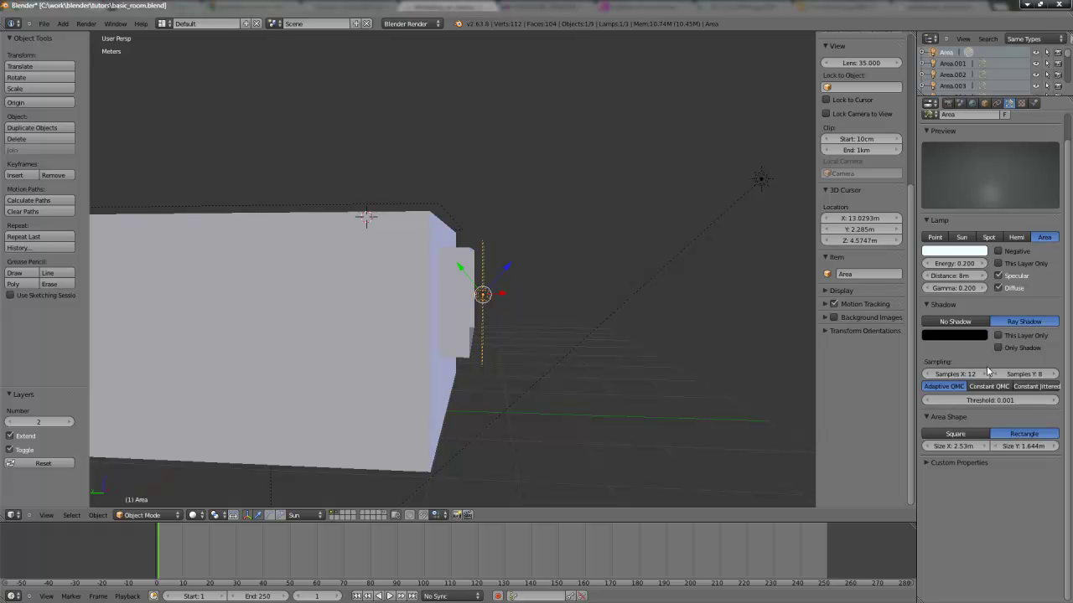
# Examine the window area lamp's shadow samples and rectangular shape against the window opening.
pyautogui.scroll(-4, 540, 293)
pyautogui.moveTo(540, 293); pyautogui.dragTo(712, 352, button='middle')
pyautogui.scroll(4, 625, 350)
pyautogui.scroll(-3, 644, 354)
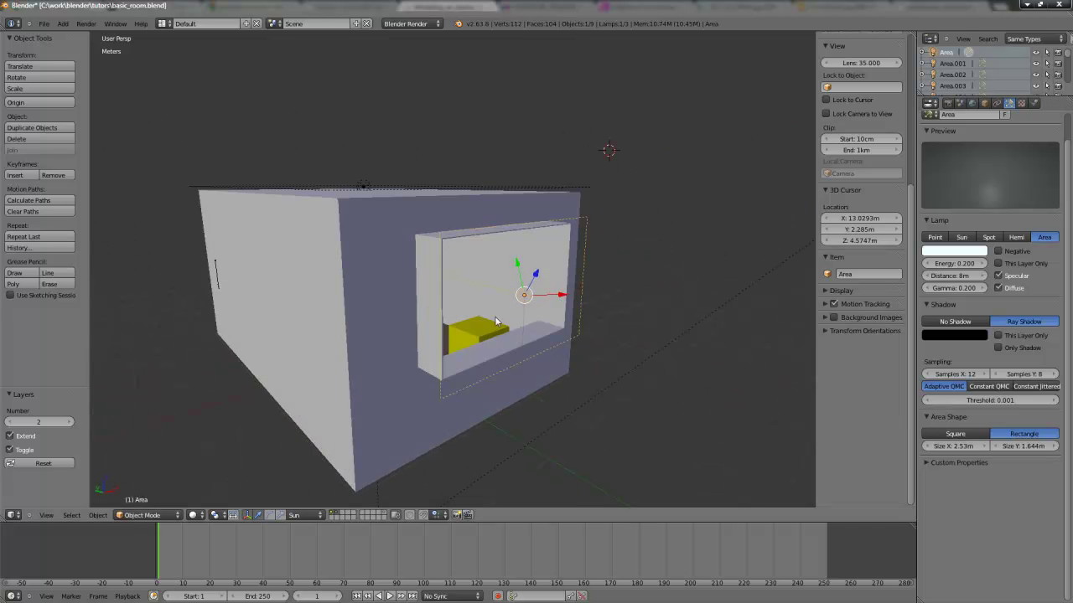
pyautogui.moveTo(799, 424); pyautogui.dragTo(872, 435, button='middle')
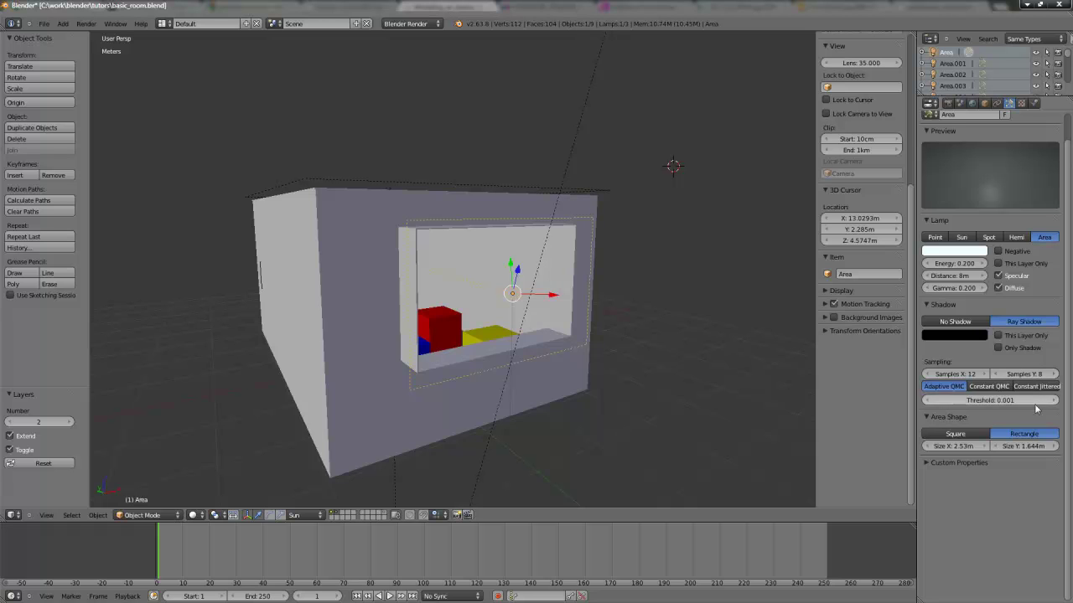
pyautogui.moveTo(553, 319); pyautogui.dragTo(544, 296, button='middle')
# Select the ceiling area lamp, Area.001, and review its energy, distance and gamma settings from outside and through the camera.
pyautogui.rightClick(382, 176)
pyautogui.moveTo(717, 325); pyautogui.dragTo(977, 289, button='middle')
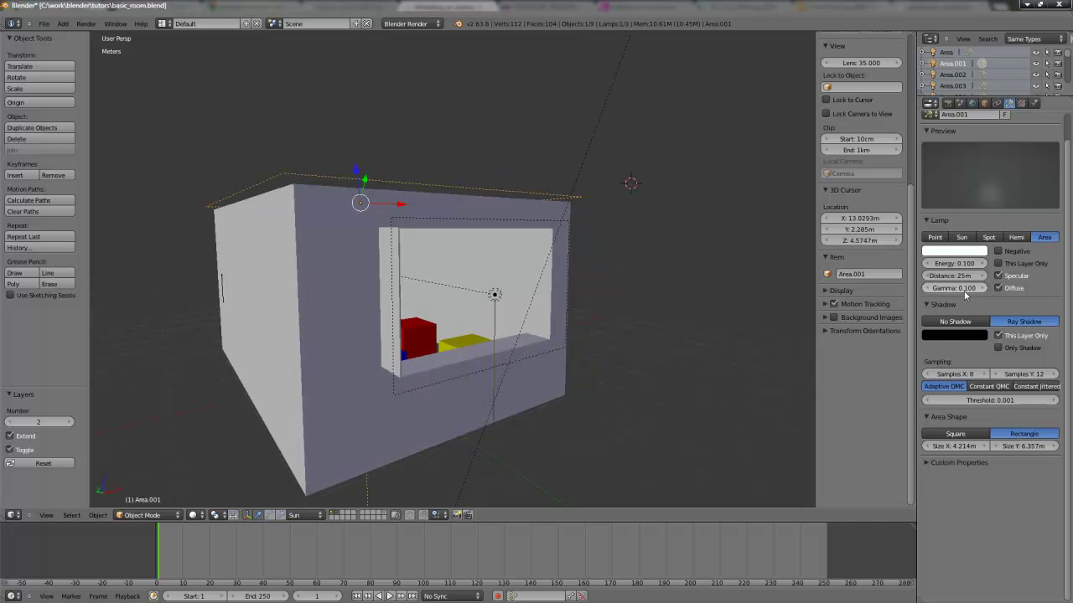
pyautogui.moveTo(628, 306); pyautogui.dragTo(639, 290, button='middle')
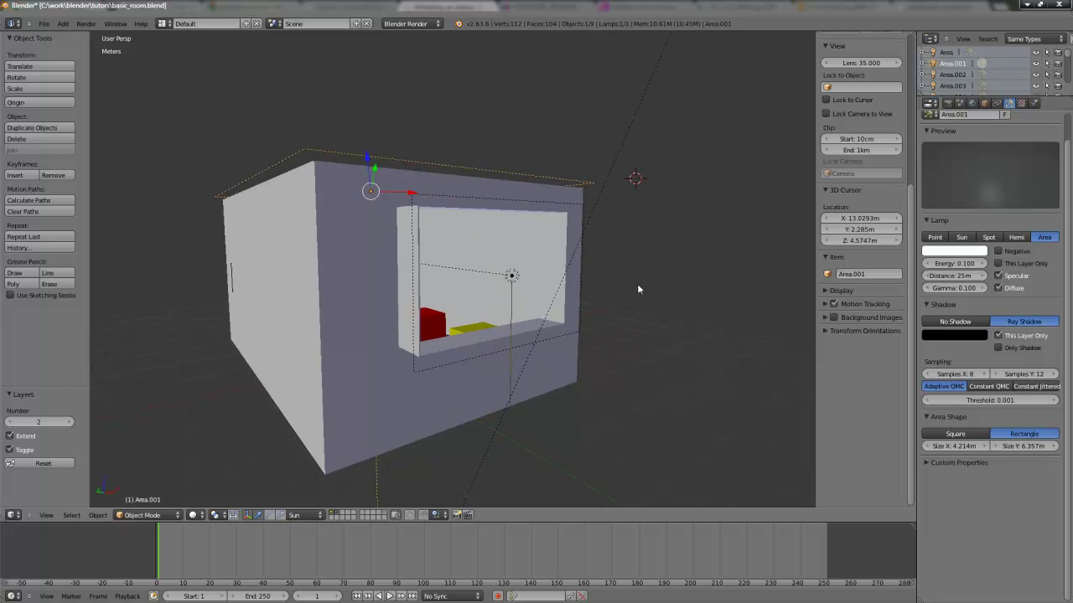
pyautogui.moveTo(450, 282); pyautogui.dragTo(486, 292, button='middle')
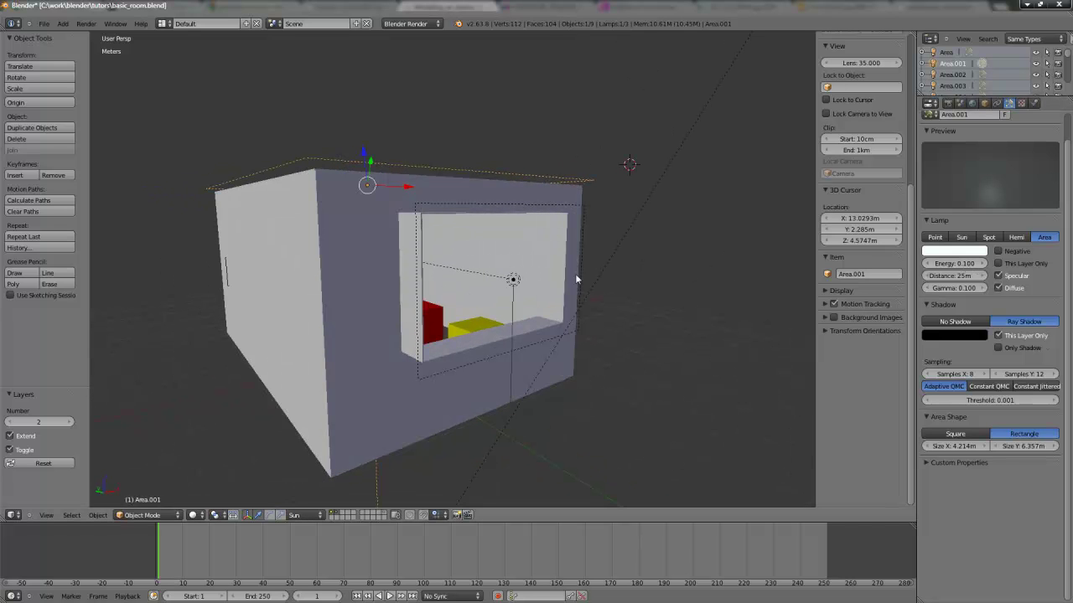
pyautogui.moveTo(590, 285); pyautogui.dragTo(528, 293, button='middle')
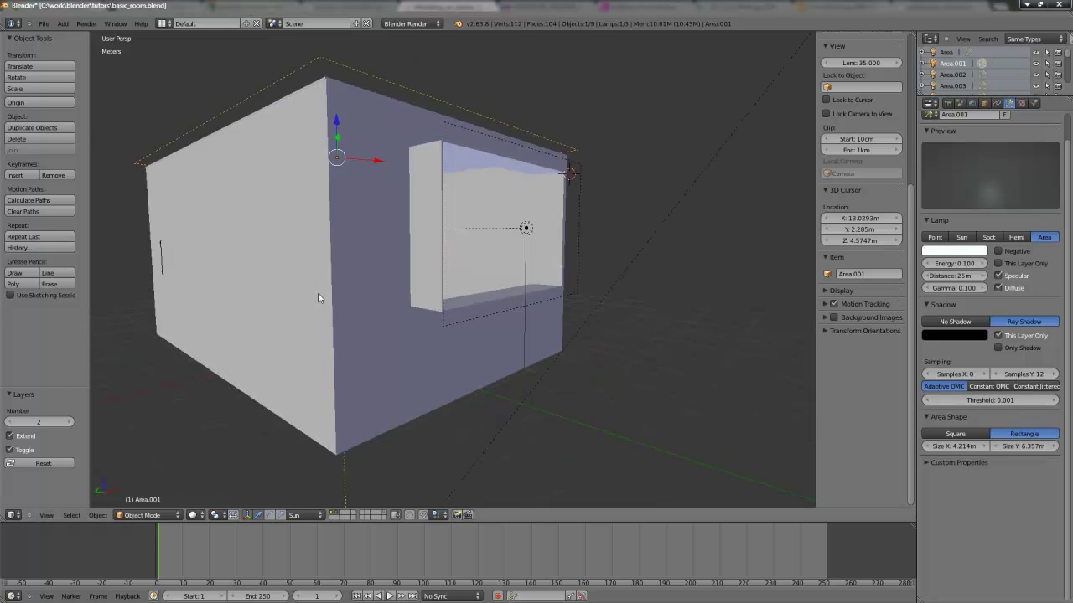
pyautogui.moveTo(318, 298); pyautogui.dragTo(549, 243, button='middle')
pyautogui.press('KP_0')
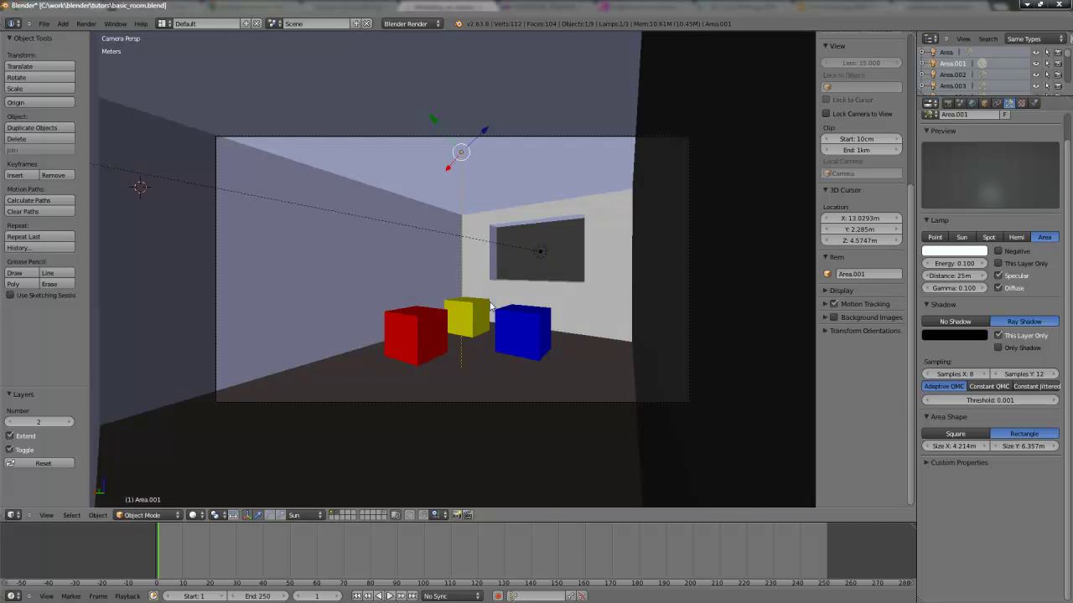
# Examine the ceiling area lamp's position just above the roof from outside and in the front orthographic view.
pyautogui.press('KP_1')
pyautogui.rightClick(494, 302)
pyautogui.moveTo(494, 302); pyautogui.dragTo(477, 243, button='middle')
pyautogui.scroll(4, 372, 200)
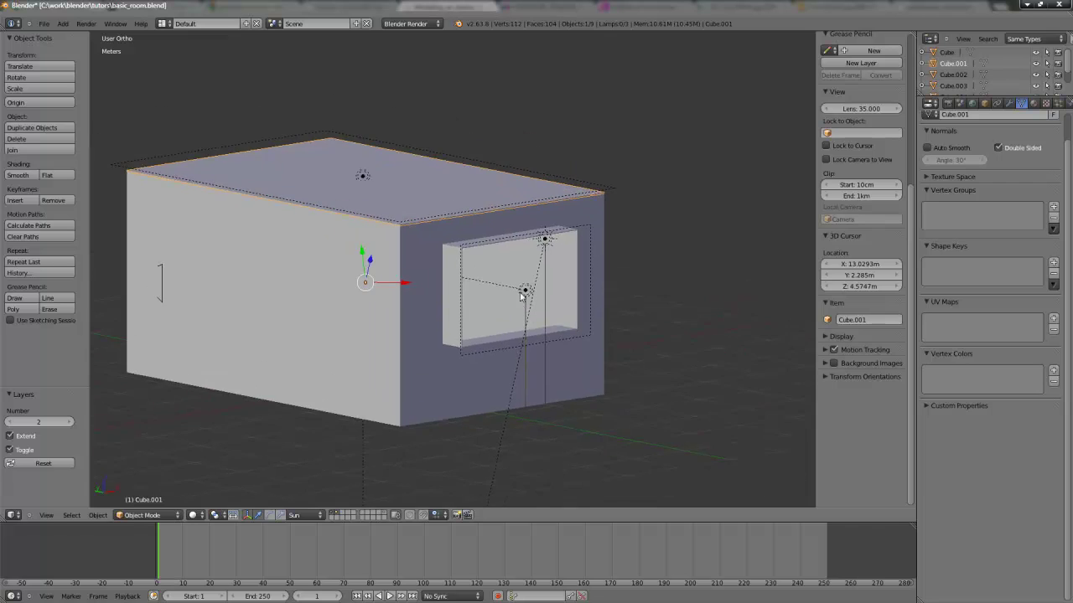
pyautogui.moveTo(520, 245); pyautogui.dragTo(534, 248, button='middle')
pyautogui.scroll(3, 574, 240)
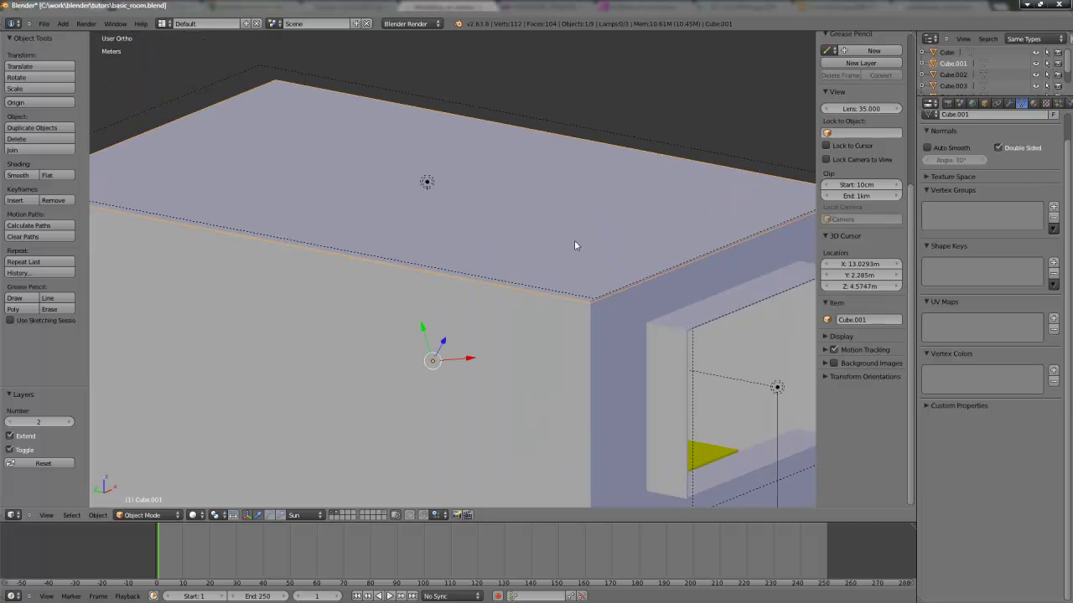
pyautogui.rightClick(425, 180)
pyautogui.press('KP_1')
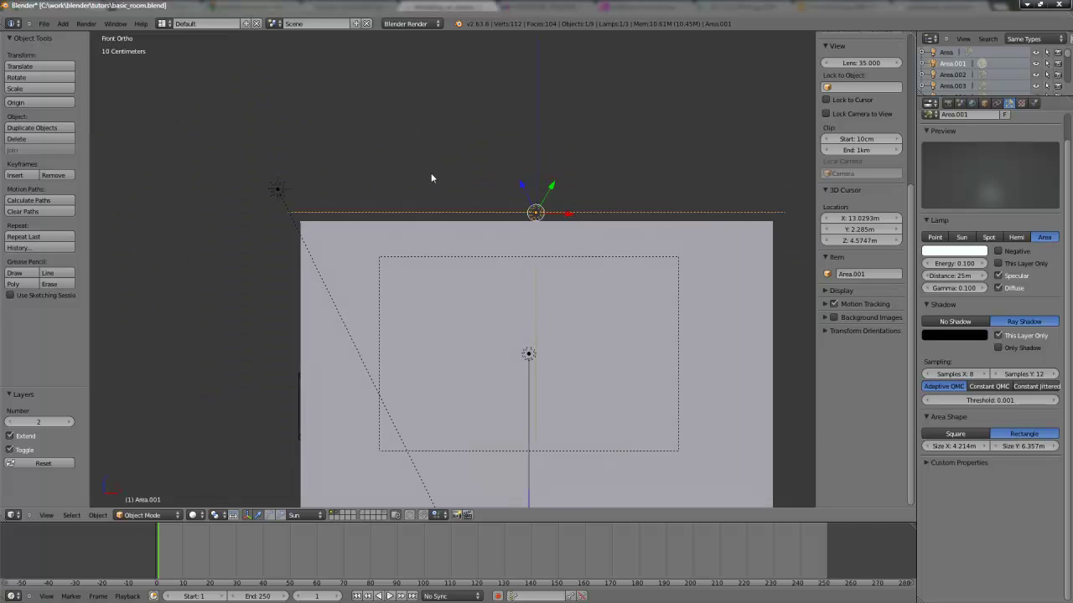
pyautogui.keyDown('shift'); pyautogui.moveTo(512, 194); pyautogui.dragTo(428, 151, button='middle'); pyautogui.keyUp('shift')
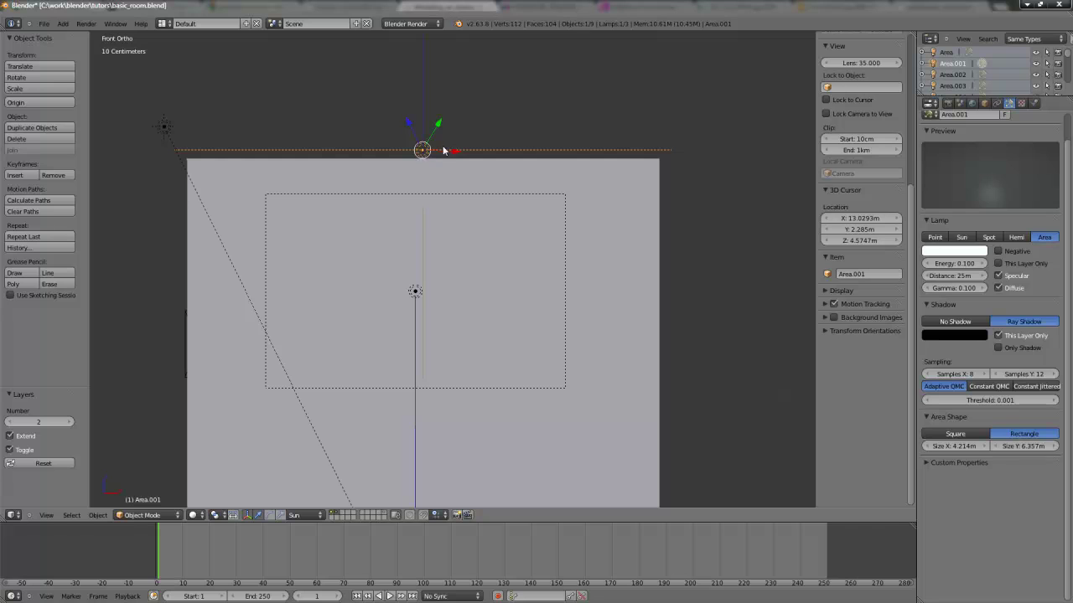
pyautogui.keyDown('shift'); pyautogui.moveTo(593, 358); pyautogui.dragTo(600, 314, button='middle'); pyautogui.keyUp('shift')
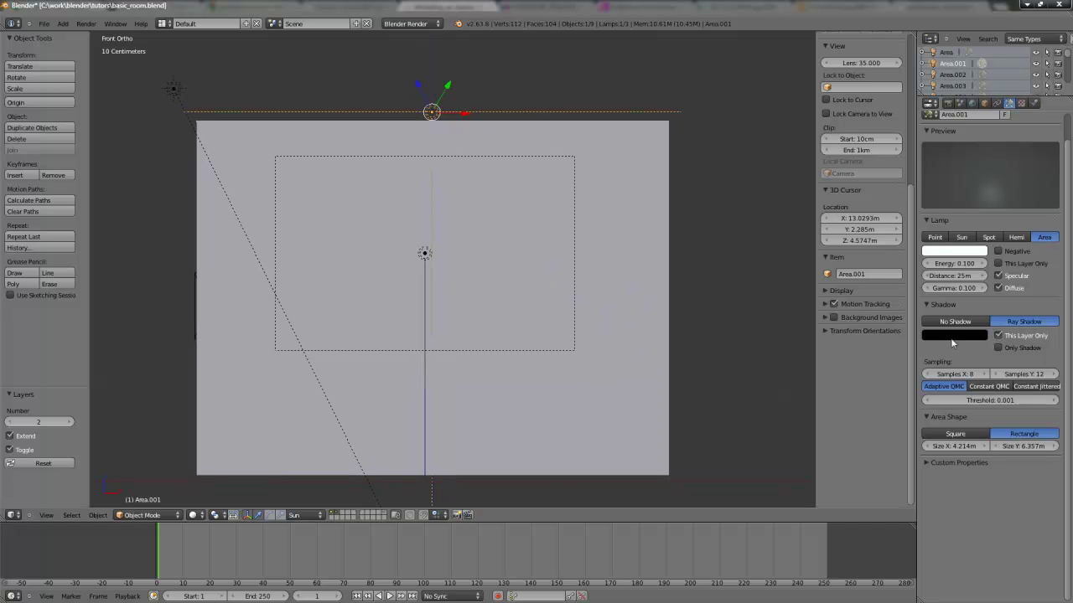
pyautogui.moveTo(442, 204); pyautogui.dragTo(418, 284, button='middle')
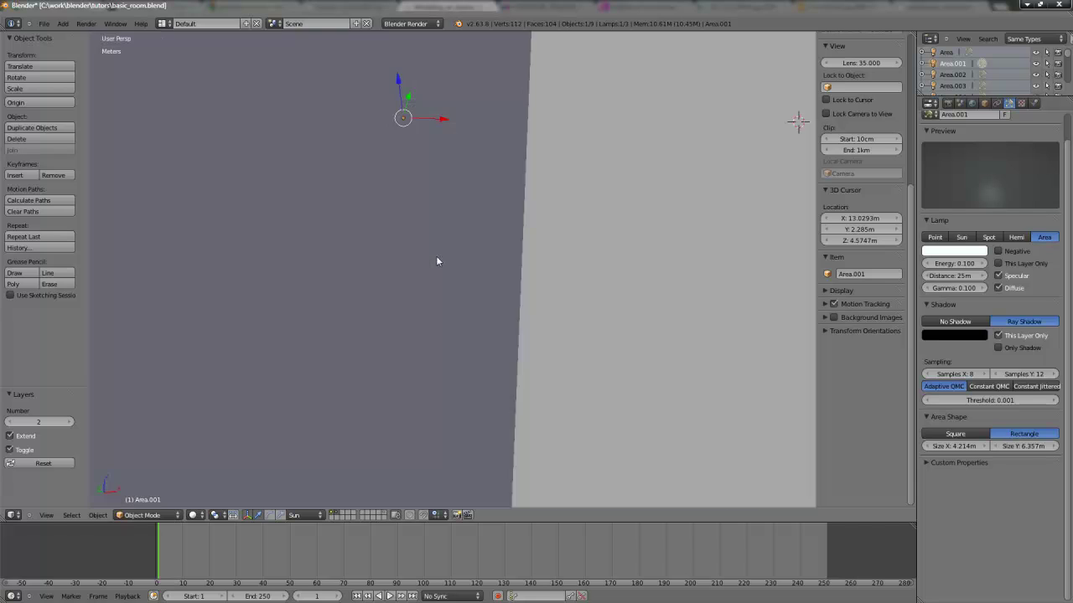
# Compare the room object with the ceiling area lamp and check the lamp's This Layer Only shadow option.
pyautogui.press('KP_0')
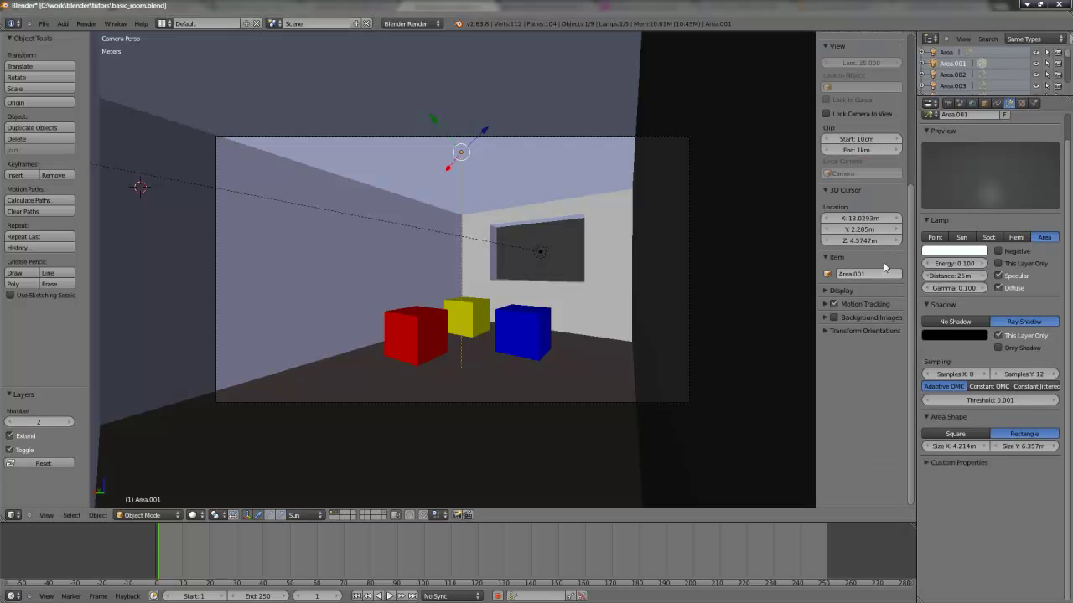
pyautogui.press('KP_1')
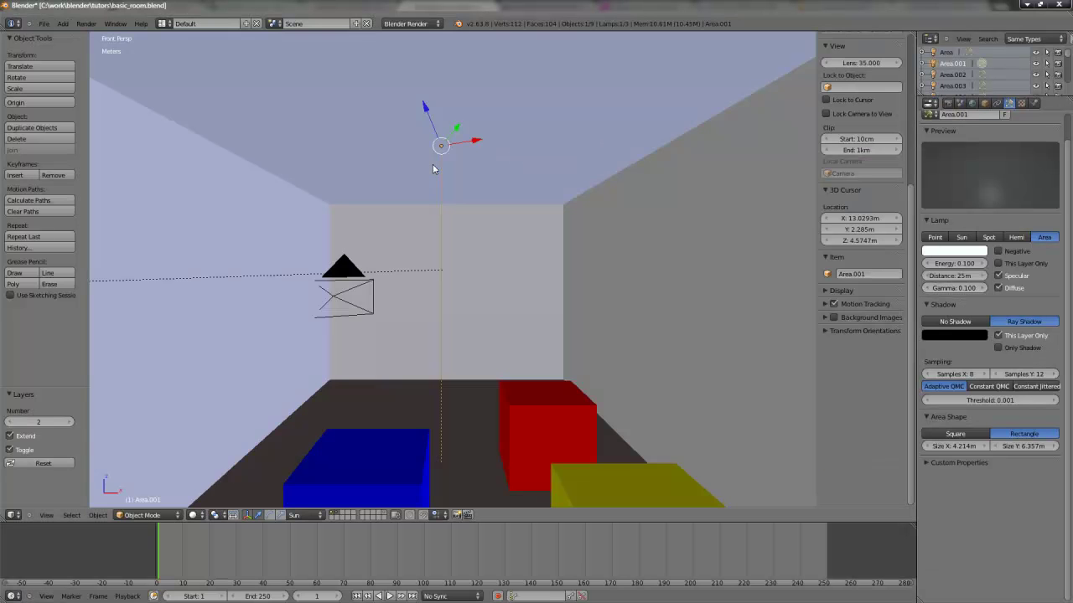
pyautogui.scroll(-6, 595, 206)
pyautogui.moveTo(594, 206); pyautogui.dragTo(493, 273, button='middle')
pyautogui.rightClick(497, 270)
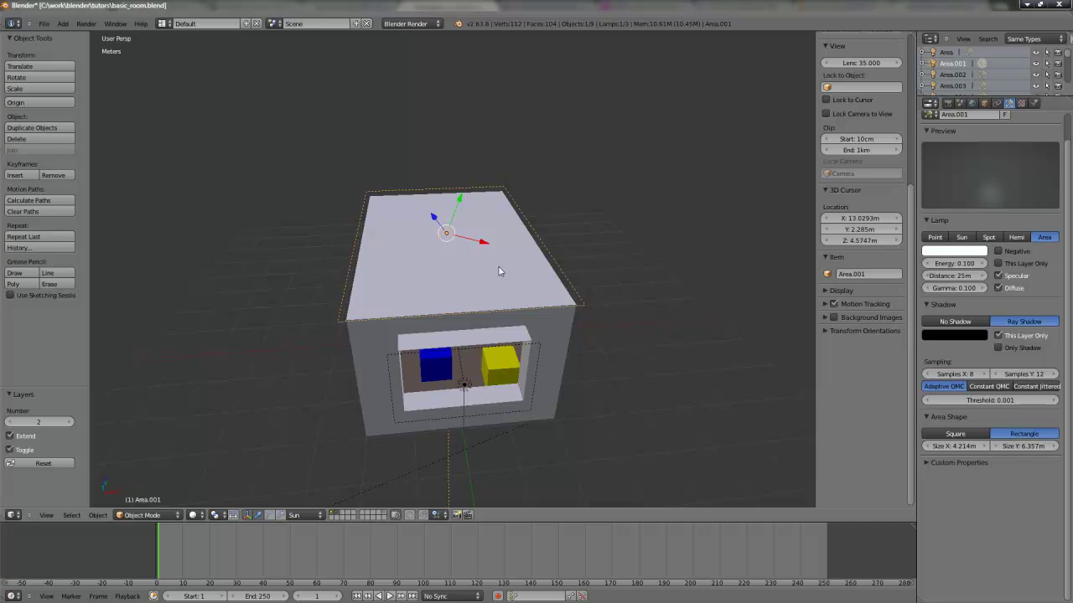
pyautogui.moveTo(512, 344); pyautogui.dragTo(372, 528, button='middle')
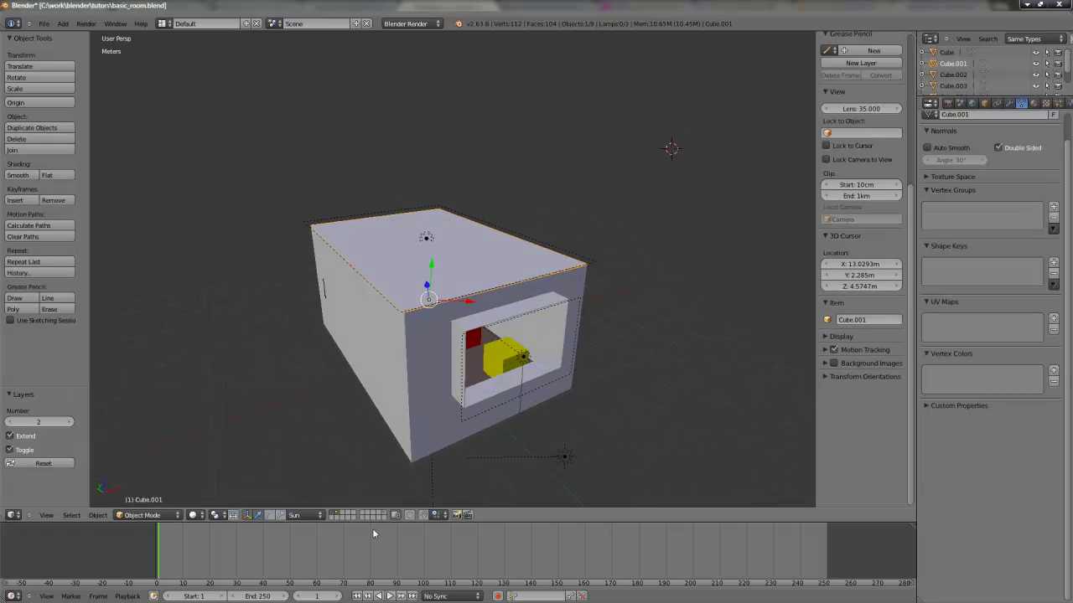
pyautogui.rightClick(427, 239)
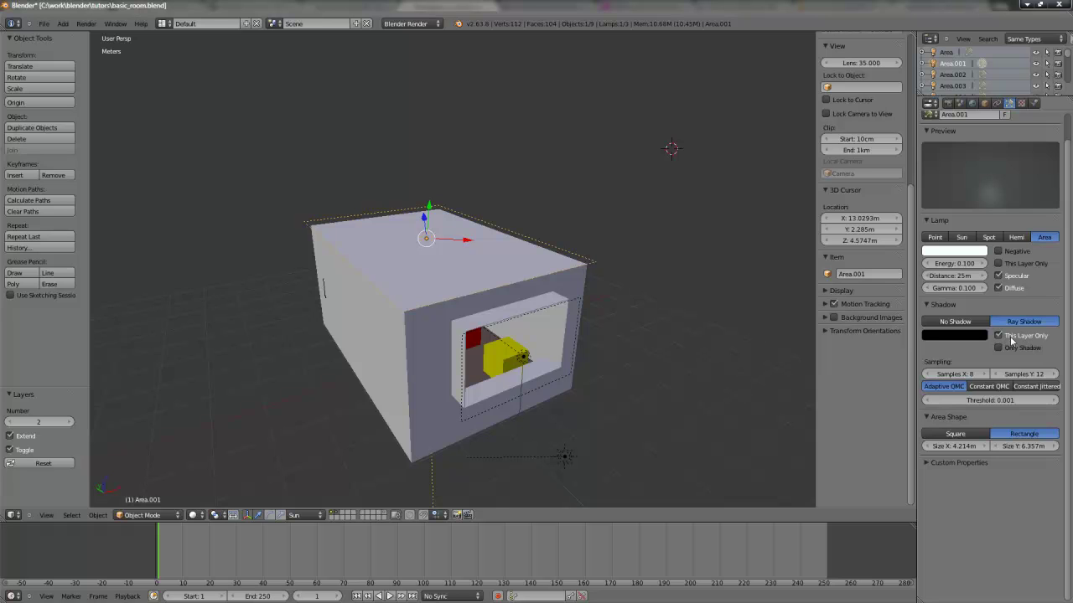
pyautogui.moveTo(503, 327); pyautogui.dragTo(495, 297, button='middle')
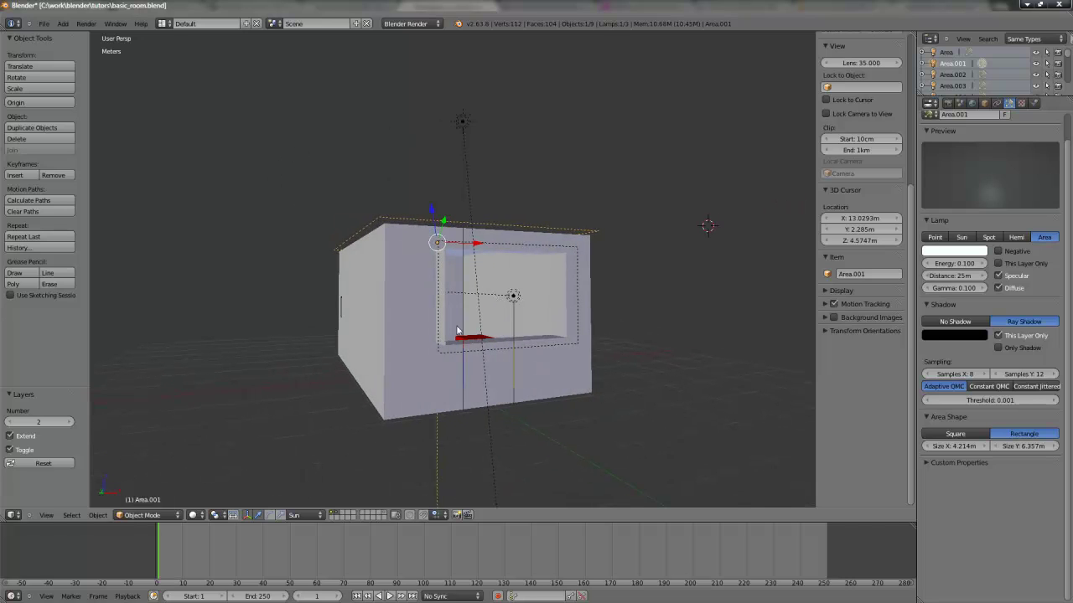
pyautogui.press('KP_0')
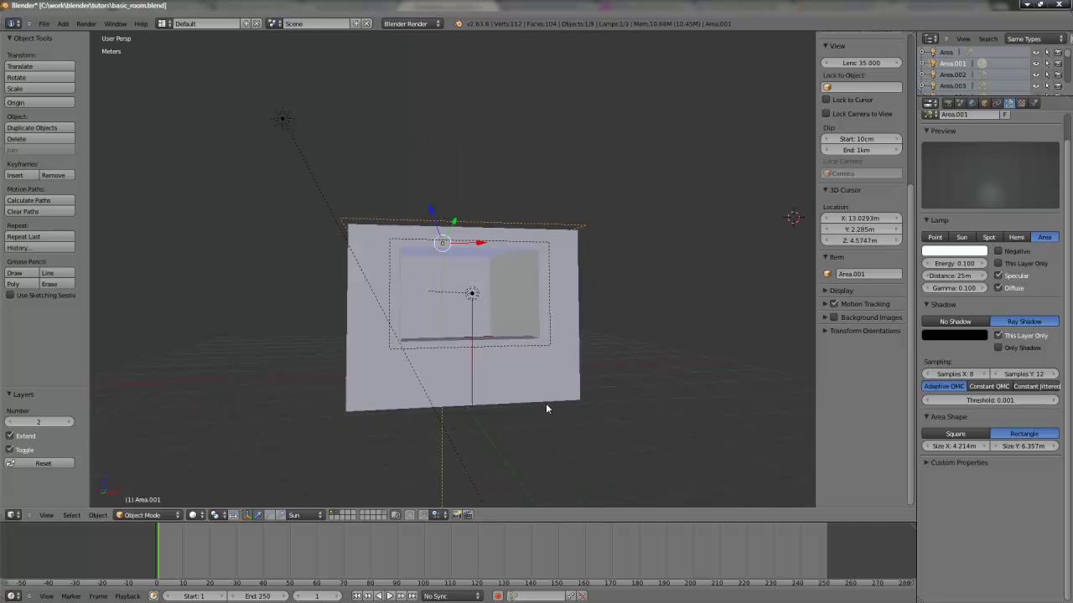
# Test-render the room through the camera with the ceiling area lamp active, and close the render.
pyautogui.press('F12')
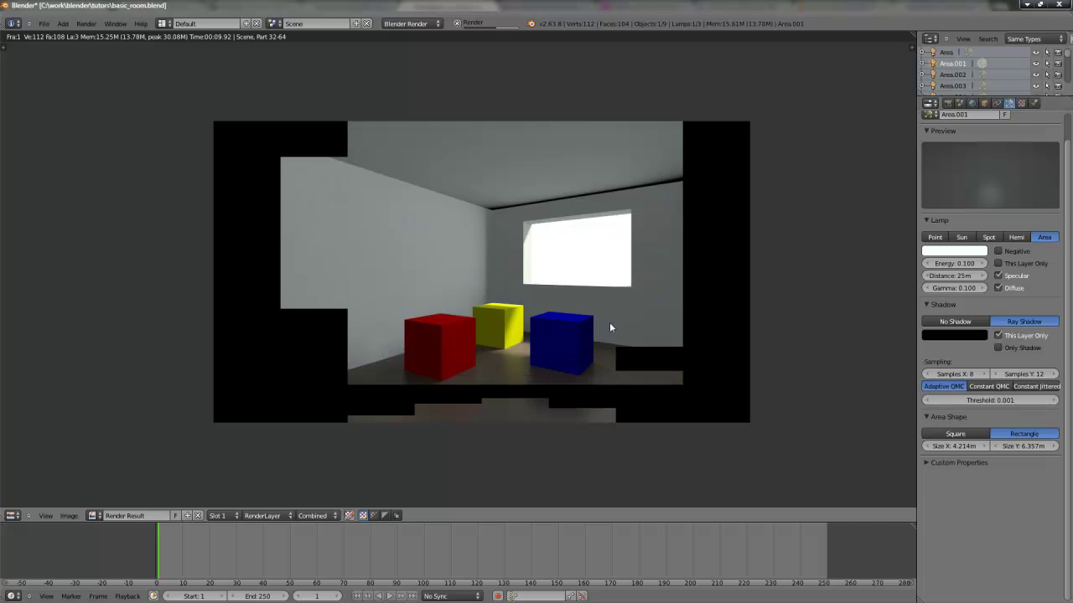
pyautogui.press('Escape')
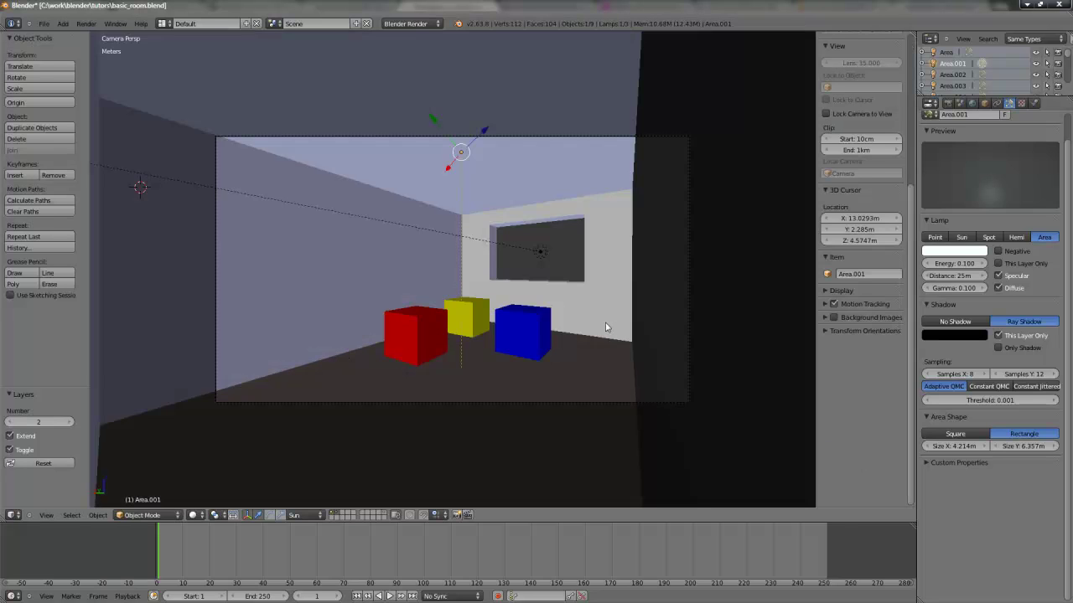
# Move the floor area lamp, Area.002, from the layer of stored lamps to layer 1.
pyautogui.press('KP_5')
pyautogui.scroll(-2, 605, 327)
pyautogui.moveTo(658, 319); pyautogui.dragTo(517, 311, button='middle')
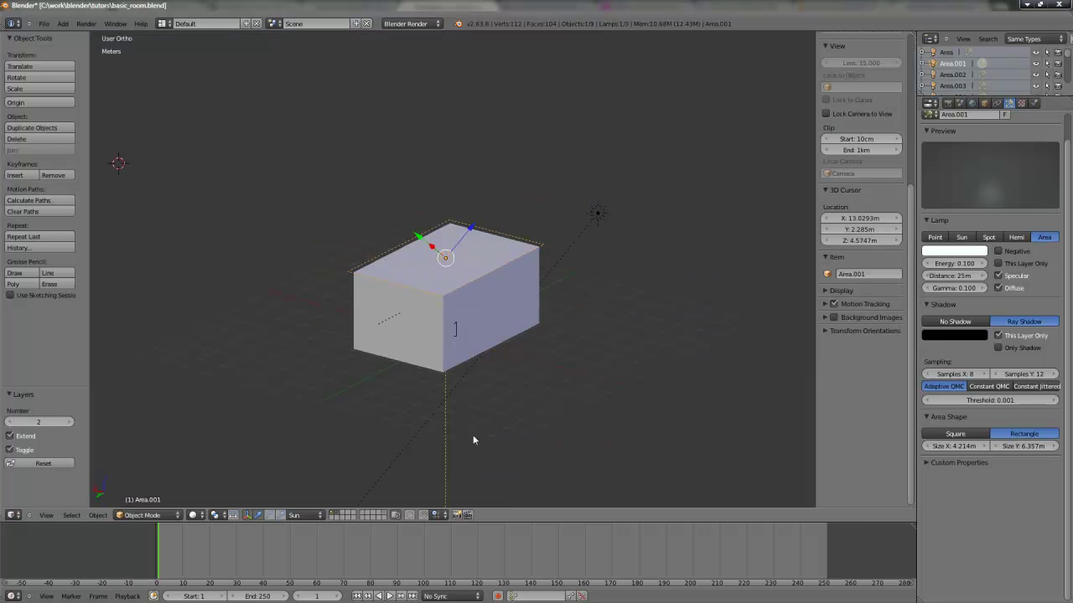
pyautogui.click(385, 516)
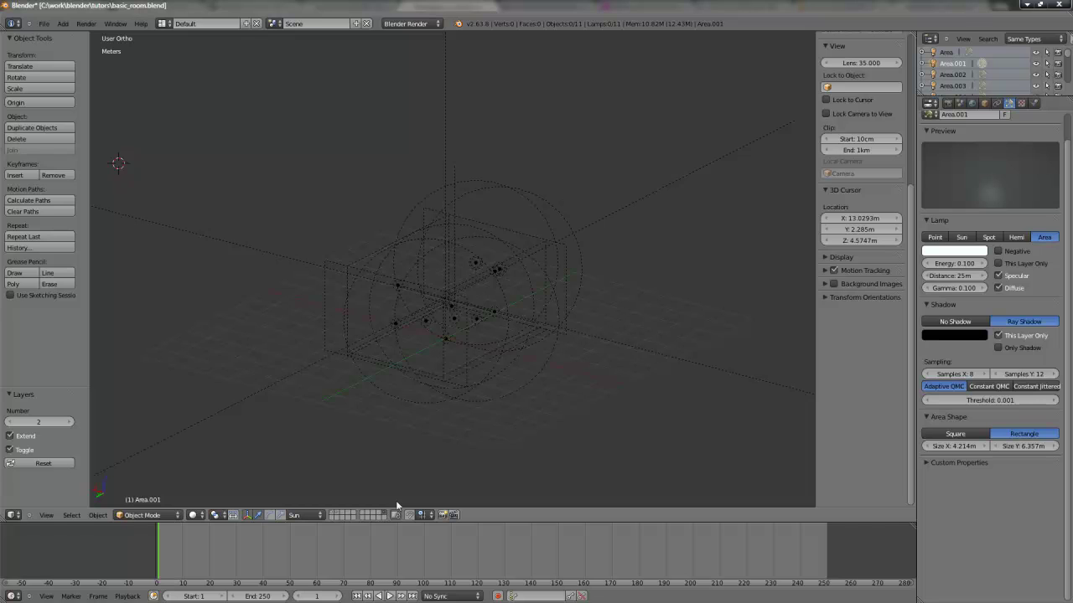
pyautogui.rightClick(442, 372)
pyautogui.moveTo(441, 373)
pyautogui.mouseDown(button='middle')
pyautogui.moveTo(499, 355)
pyautogui.moveTo(394, 352)
pyautogui.moveTo(397, 375)
pyautogui.moveTo(442, 388)
pyautogui.mouseUp(button='middle')
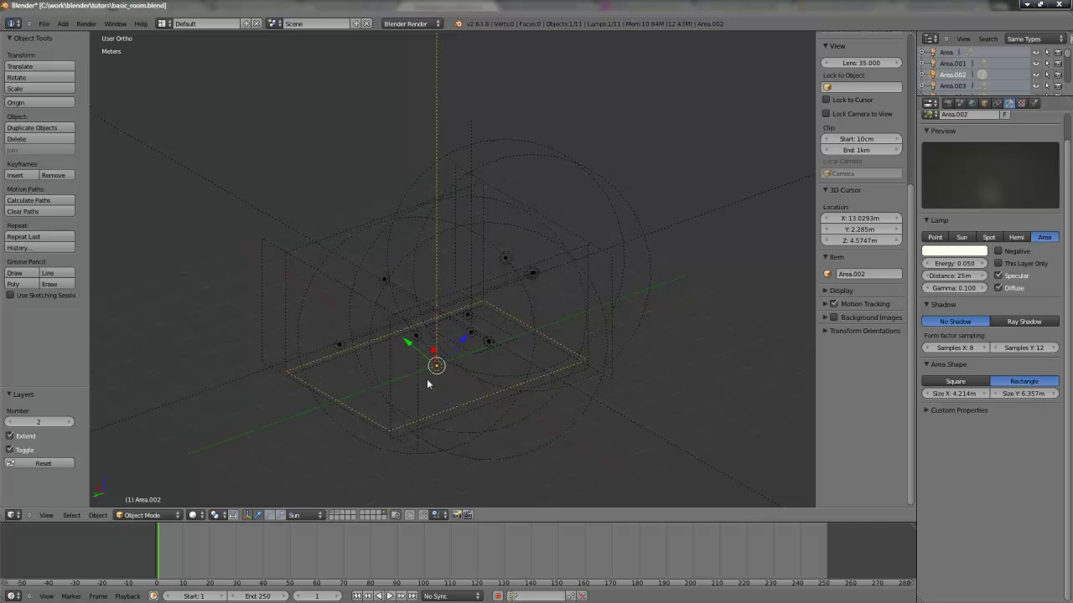
pyautogui.press('m')
pyautogui.press('1')
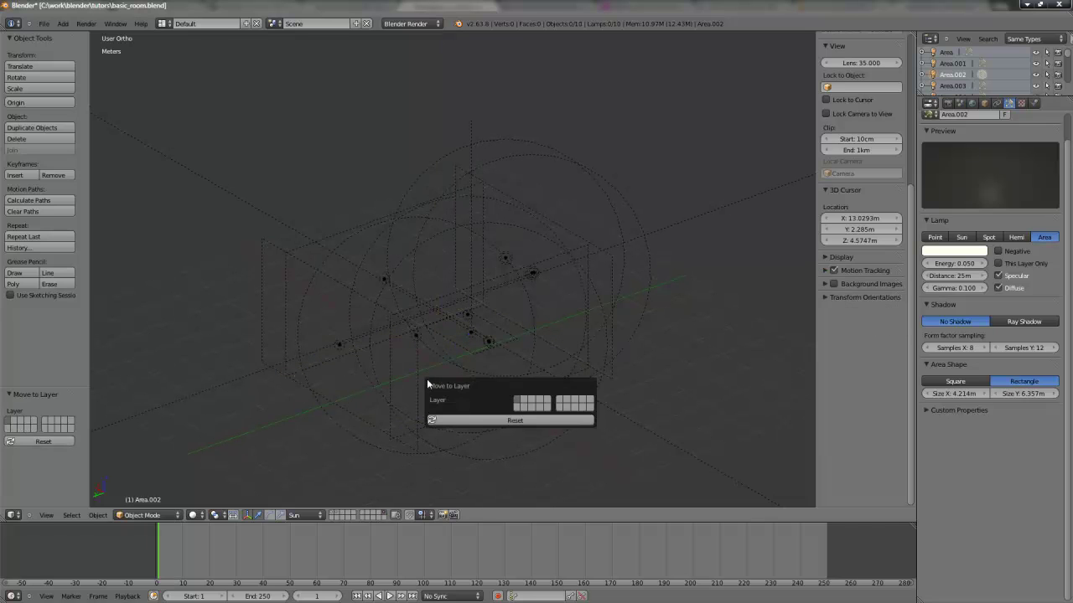
pyautogui.press('Return')
# Show layers 1 and 2 together through the camera and review the floor lamp's settings.
pyautogui.press('1')
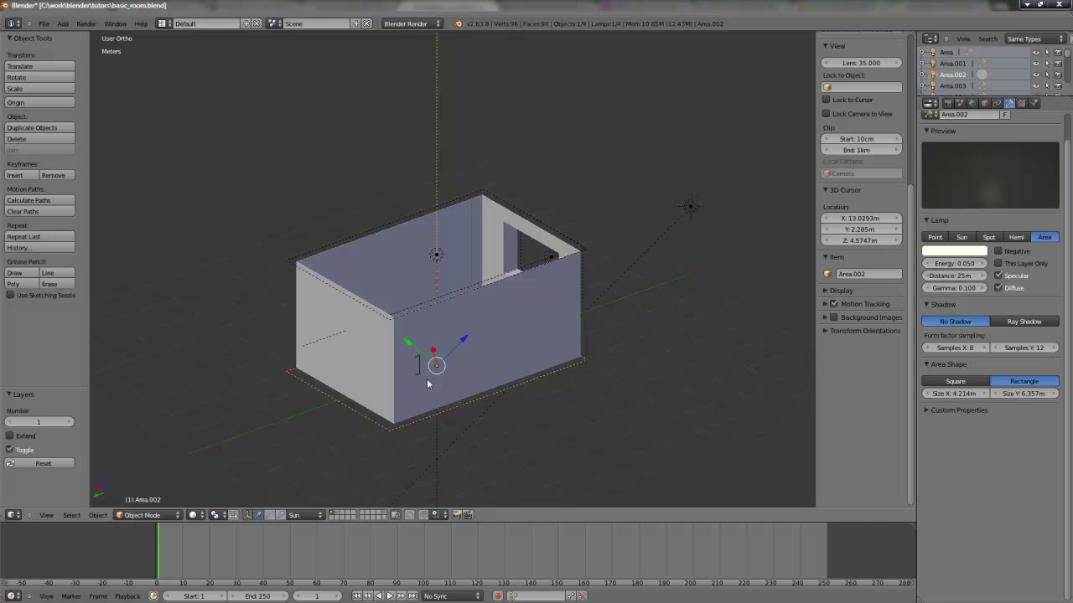
pyautogui.hotkey('shift', '2')
pyautogui.press('KP_0')
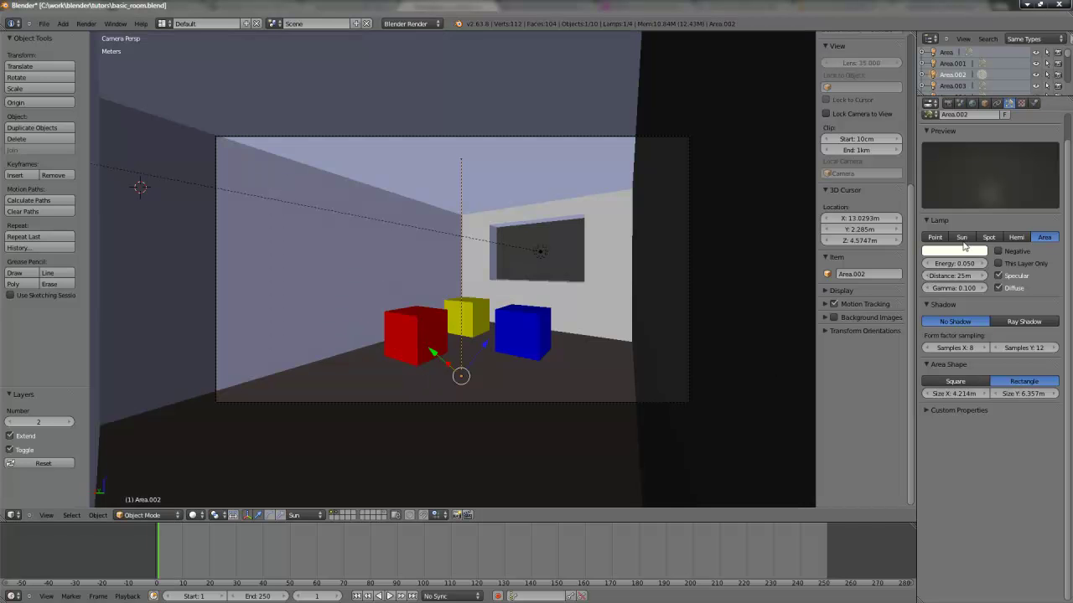
pyautogui.scroll(1, 1027, 335)
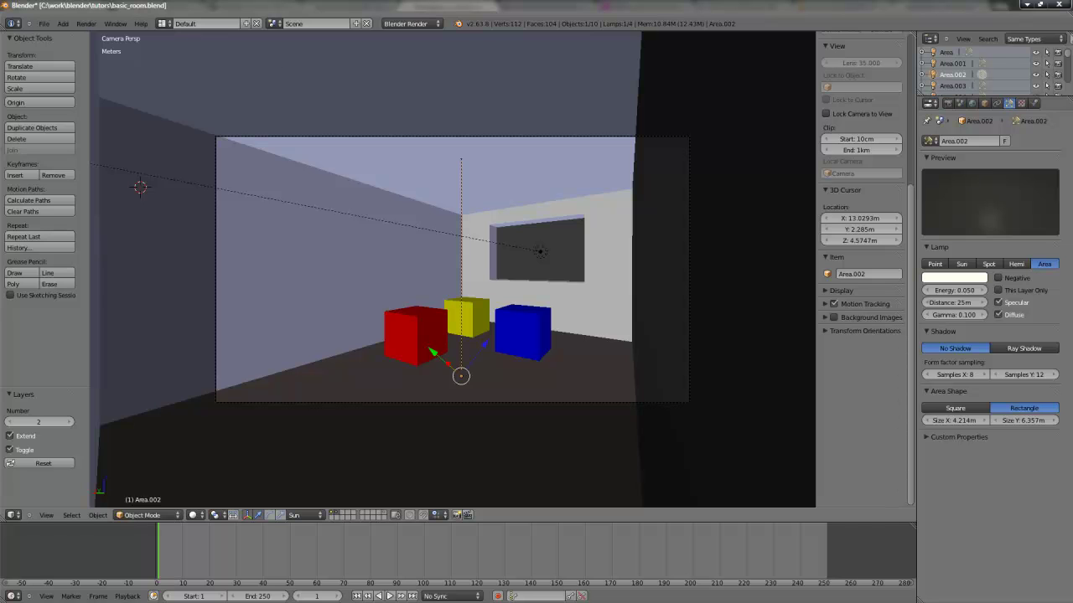
# Switch to the browser, examine how light bounces off the floor in two reference interior images, and return to Blender.
pyautogui.hotkey('alt', 'Tab')
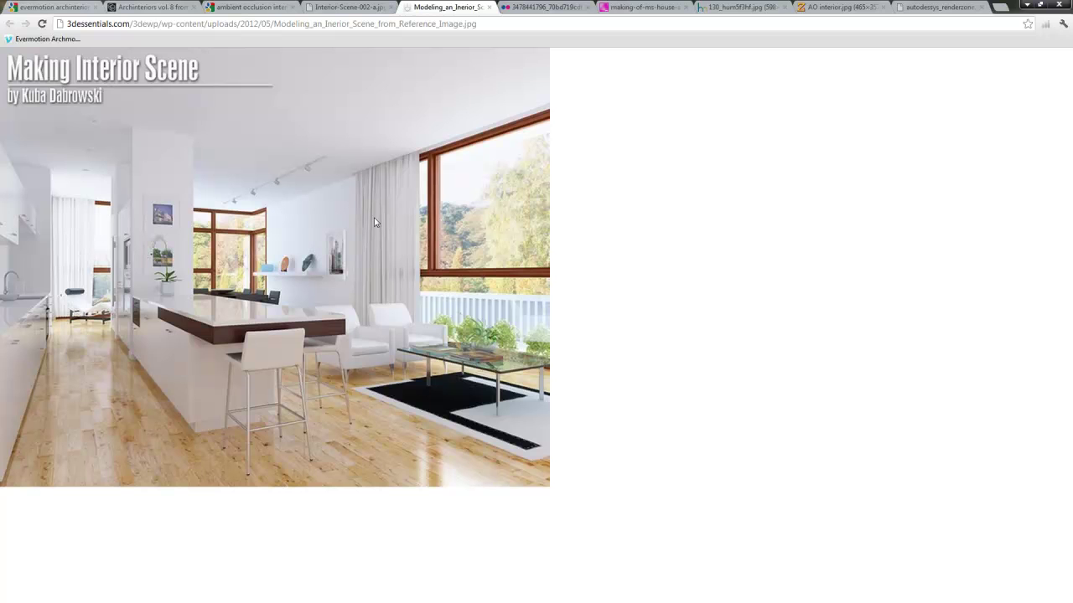
pyautogui.click(336, 8)
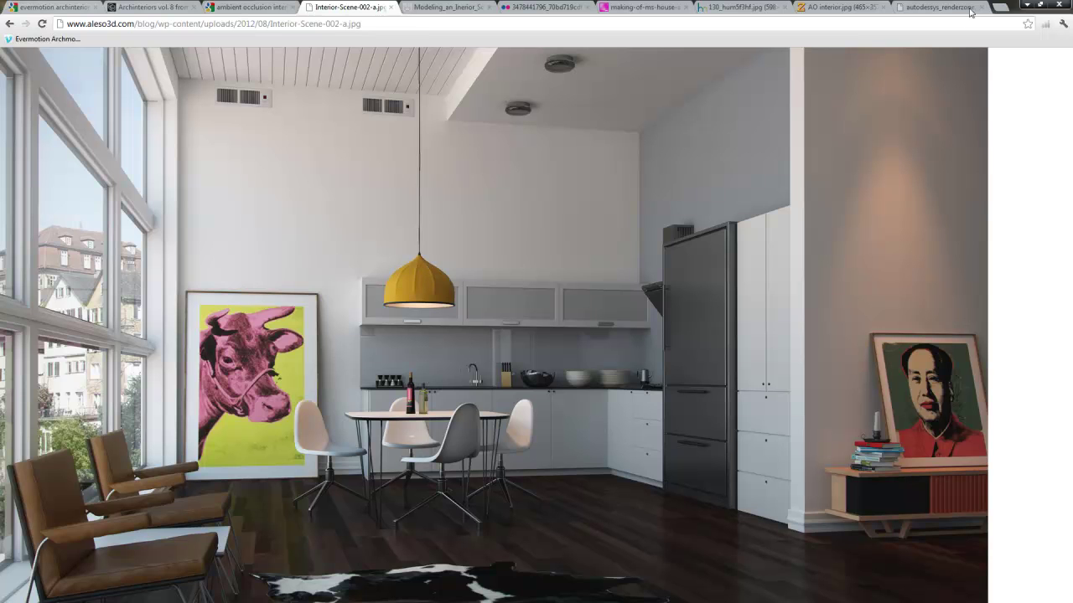
pyautogui.click(1027, 5)
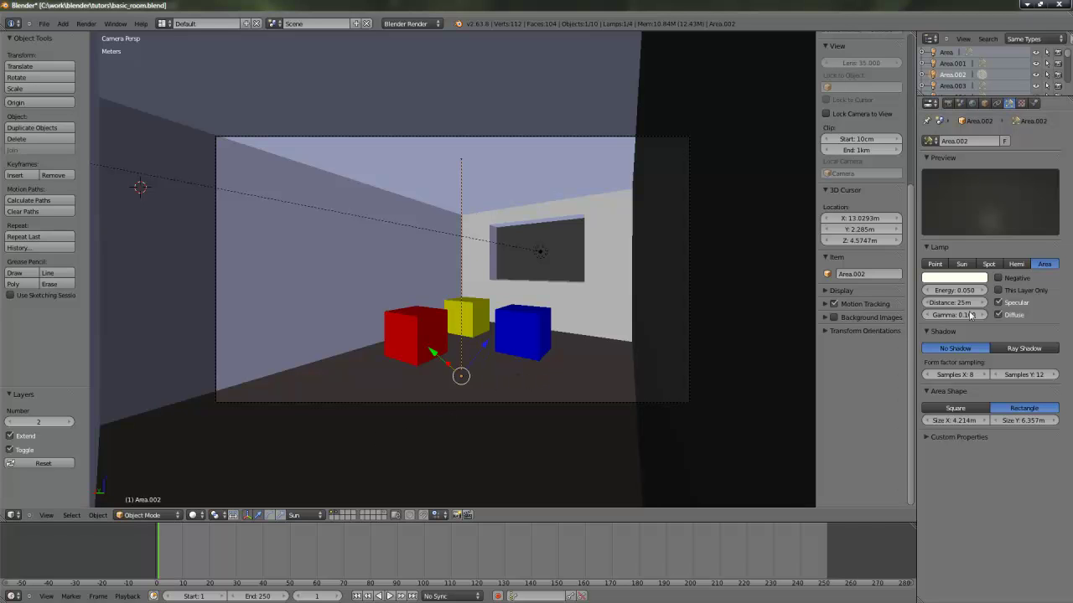
# Inspect the floor lamp's RGB colour and compare it with the floor tones in the browser's reference interior images.
pyautogui.click(954, 279)
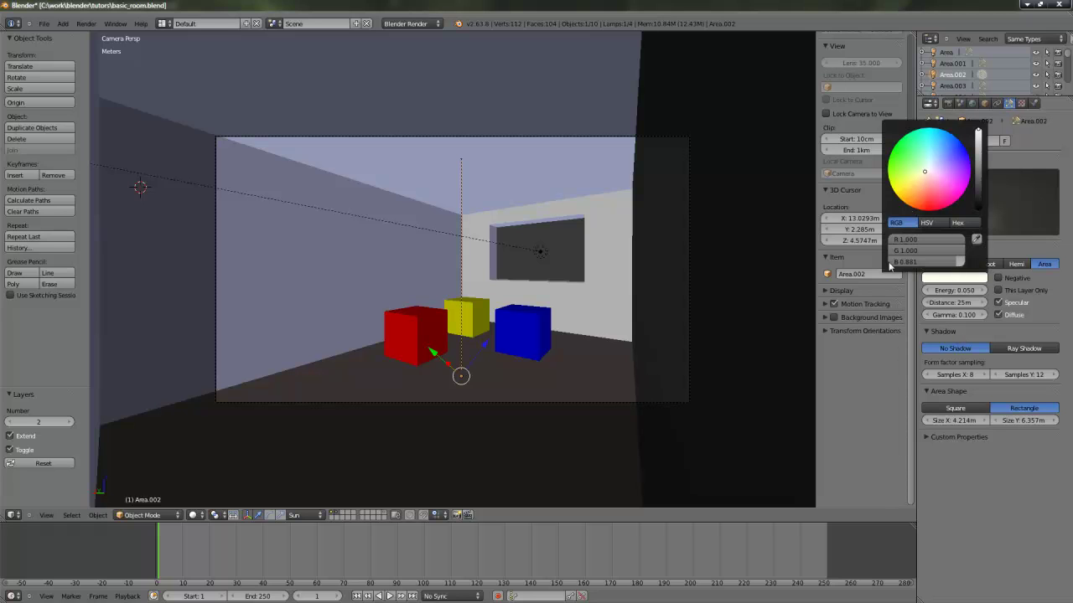
pyautogui.click(954, 281)
pyautogui.hotkey('alt', 'Tab')
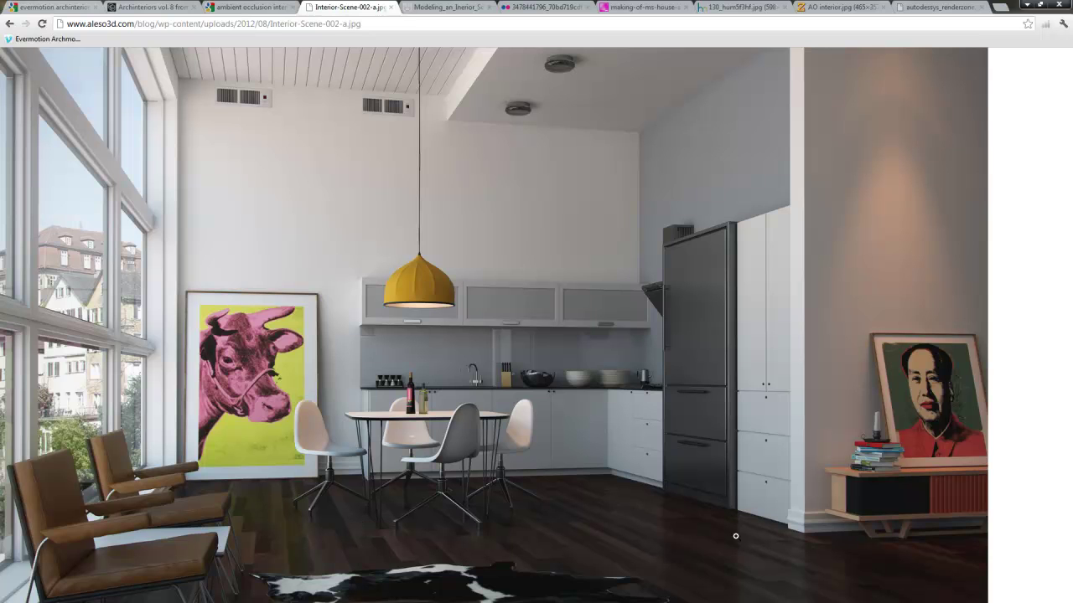
pyautogui.click(448, 7)
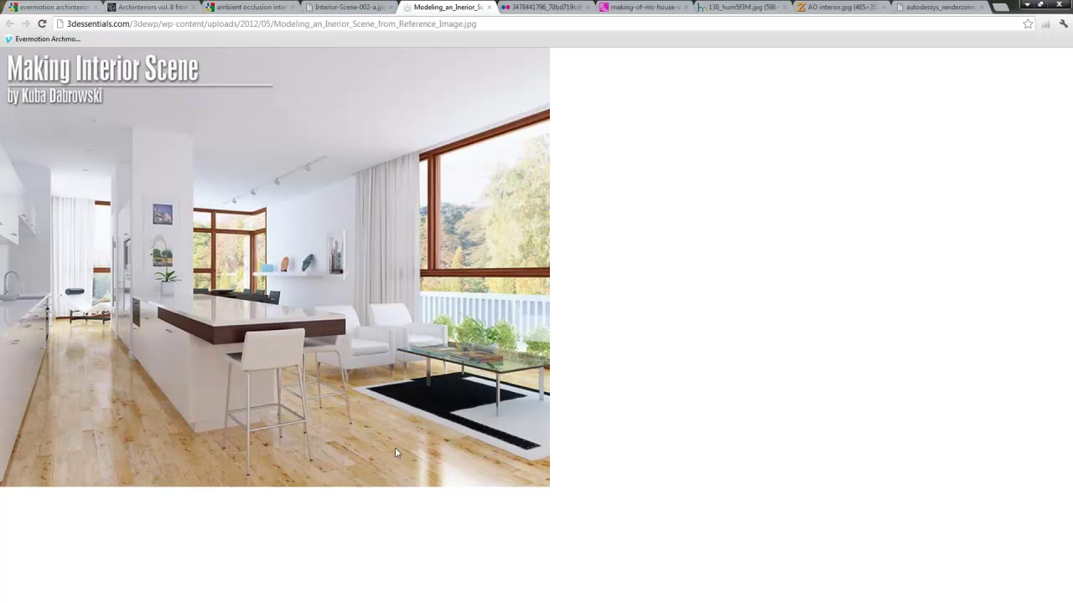
pyautogui.click(1027, 4)
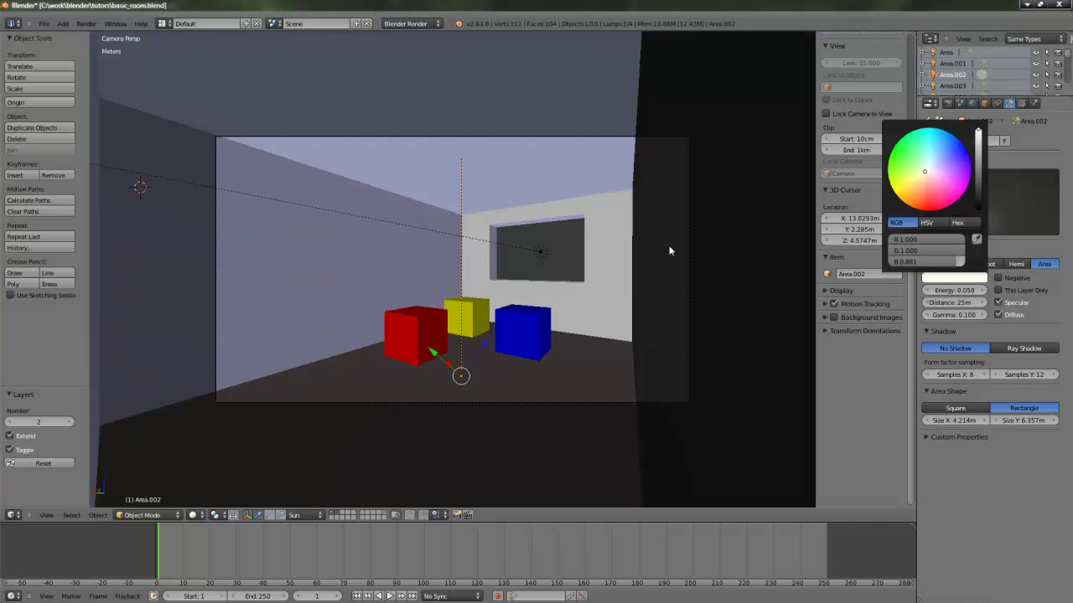
pyautogui.click(972, 280)
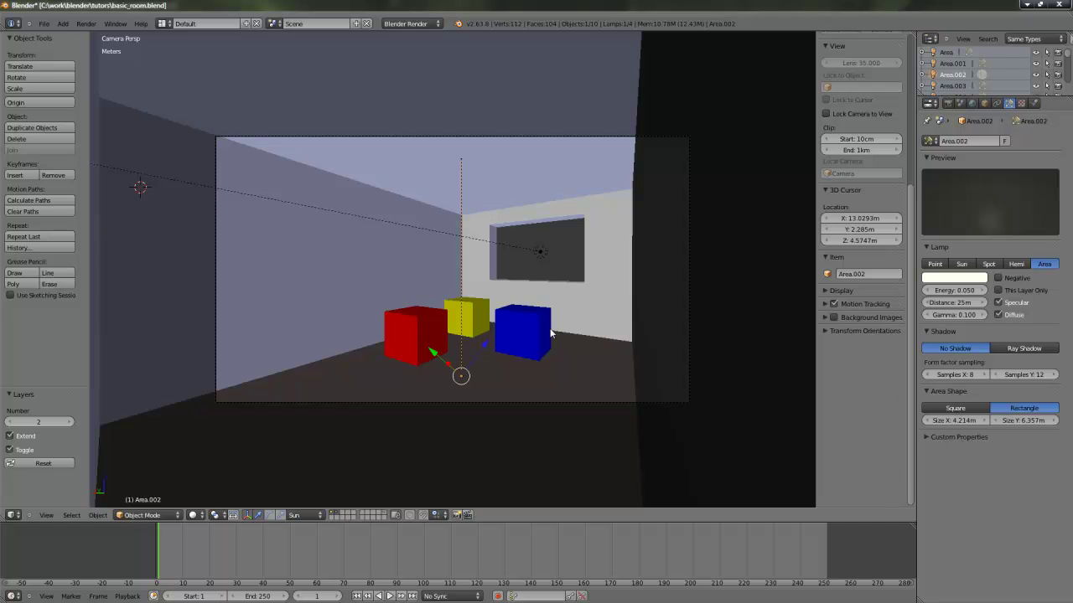
# Test-render the room with the floor area lamp added, and close the render.
pyautogui.press('F12')
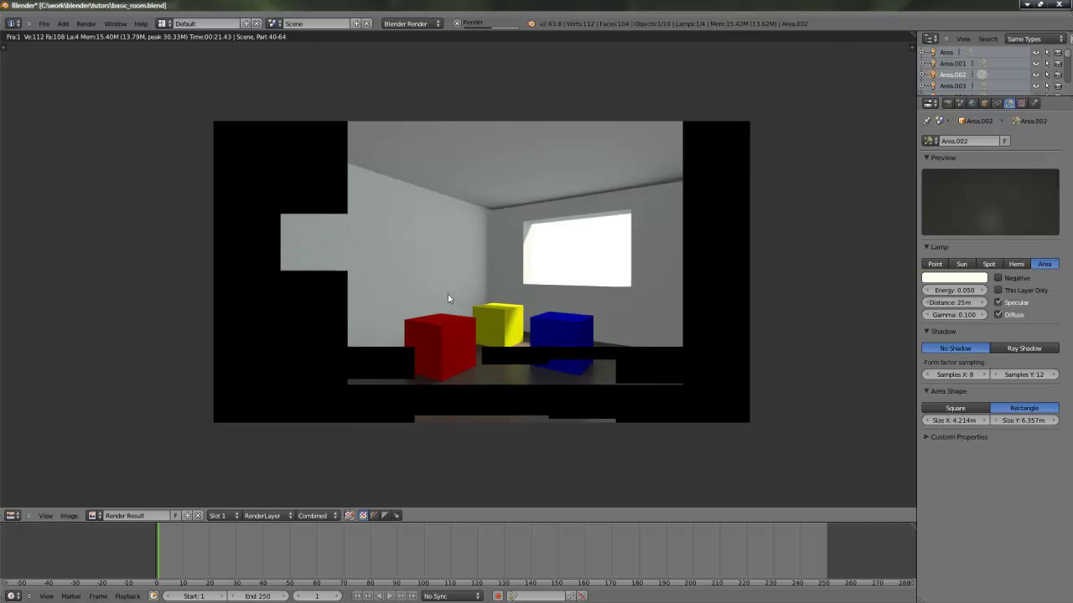
pyautogui.press('Escape')
pyautogui.press('Escape')
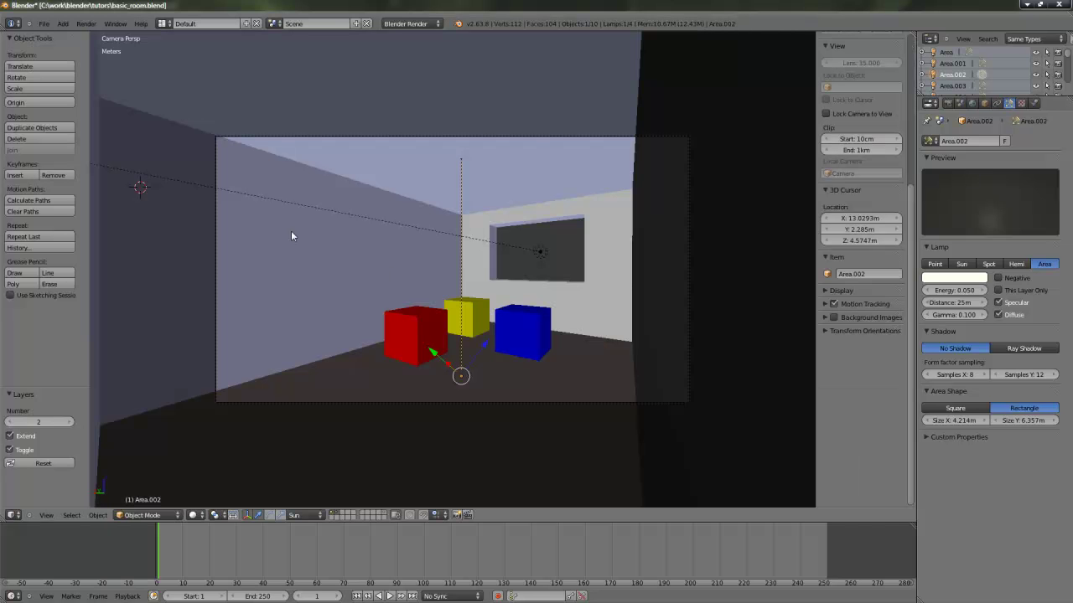
# Move all the wall area lamps linked to Area.004 by object data from the stored-lamp layer to layer 1.
pyautogui.click(385, 515)
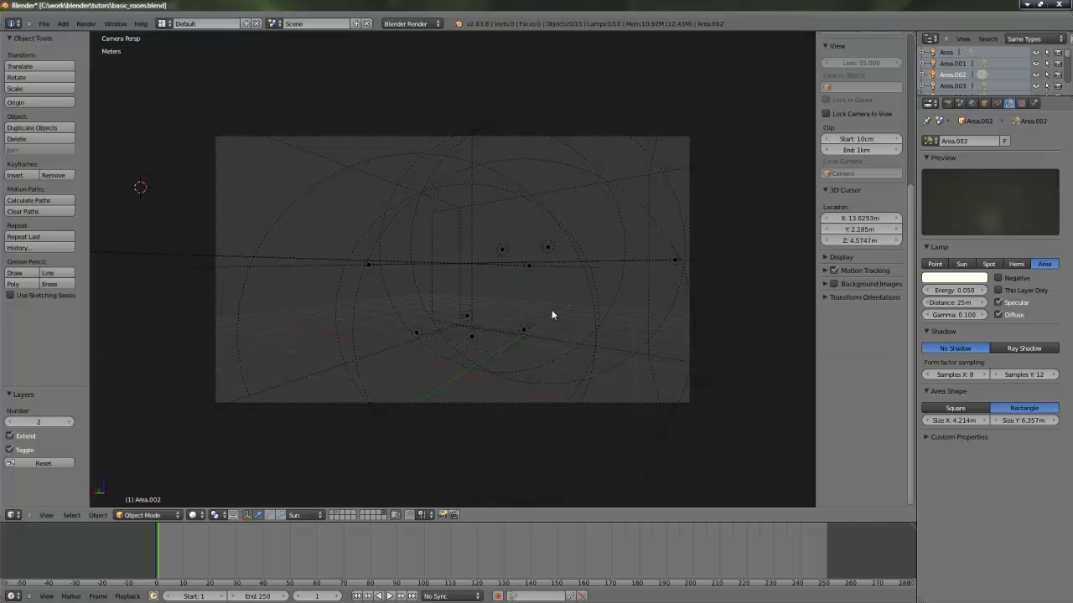
pyautogui.press('KP_5')
pyautogui.moveTo(553, 314); pyautogui.dragTo(533, 329, button='middle')
pyautogui.rightClick(545, 324)
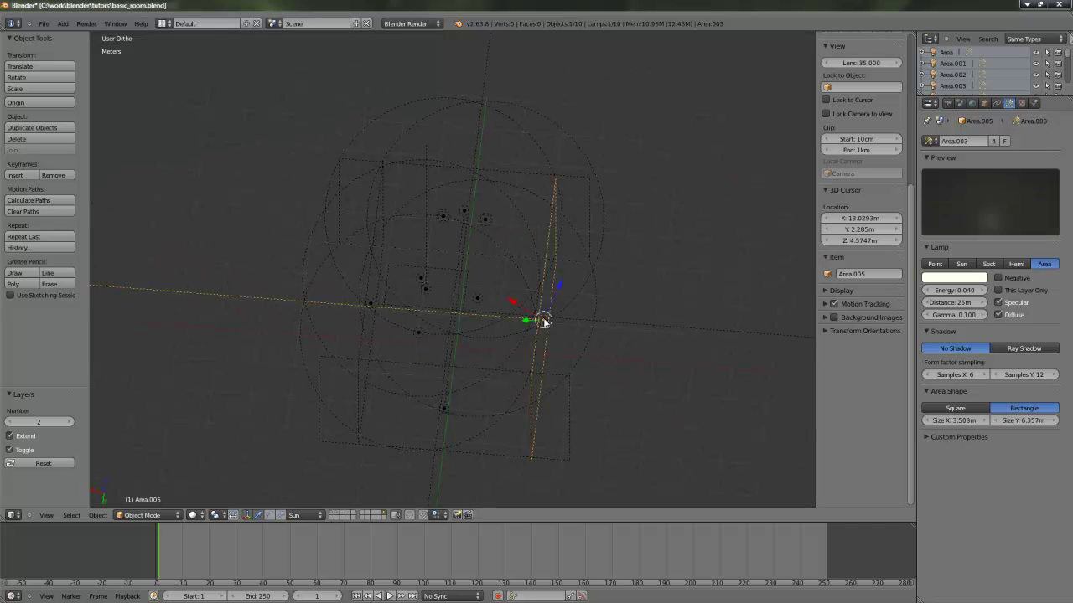
pyautogui.keyDown('shift'); pyautogui.rightClick(568, 428); pyautogui.keyUp('shift')
pyautogui.rightClick(573, 410)
pyautogui.moveTo(574, 410); pyautogui.dragTo(494, 401, button='middle')
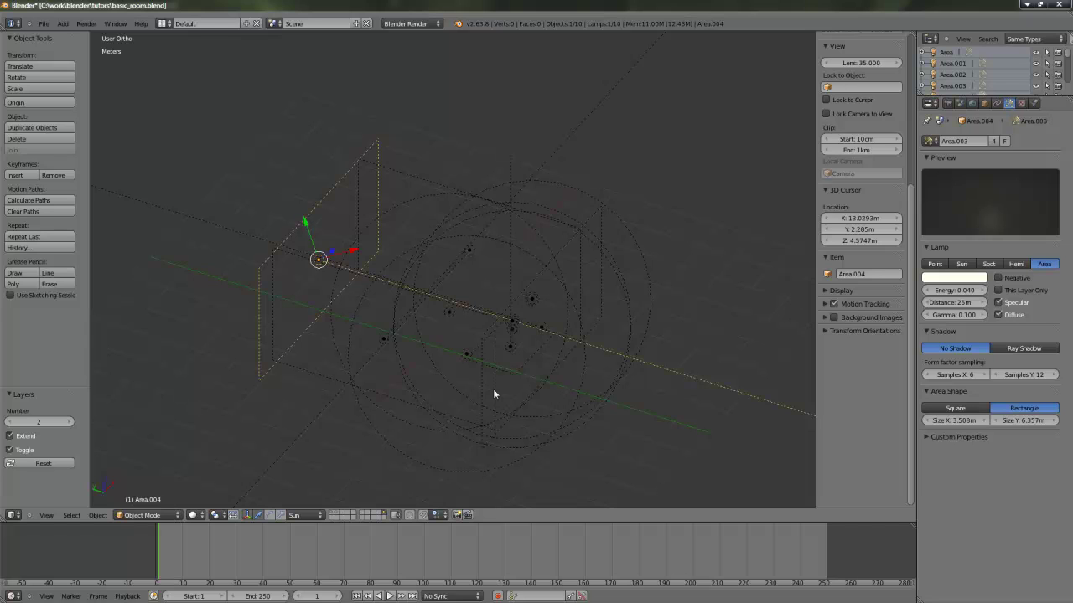
pyautogui.hotkey('shift', 'l')
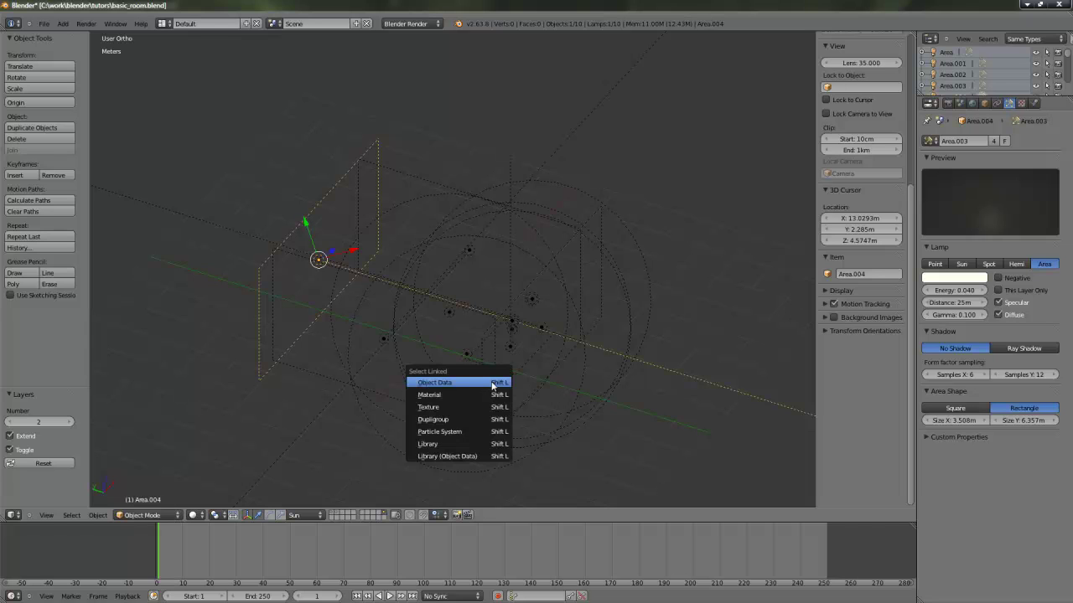
pyautogui.click(493, 384)
pyautogui.moveTo(491, 385); pyautogui.dragTo(598, 366, button='middle')
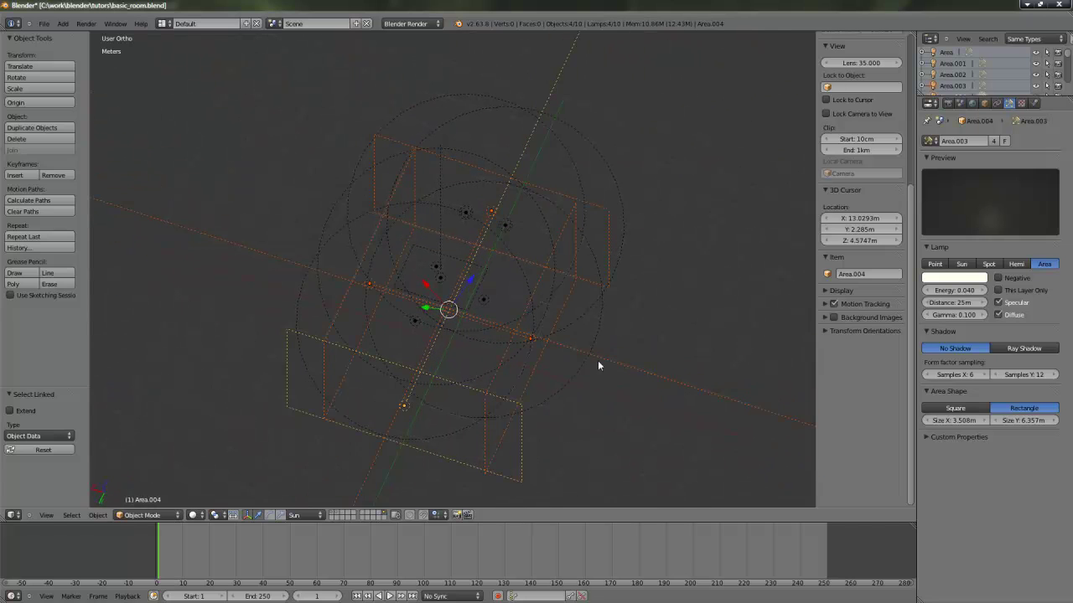
pyautogui.press('m')
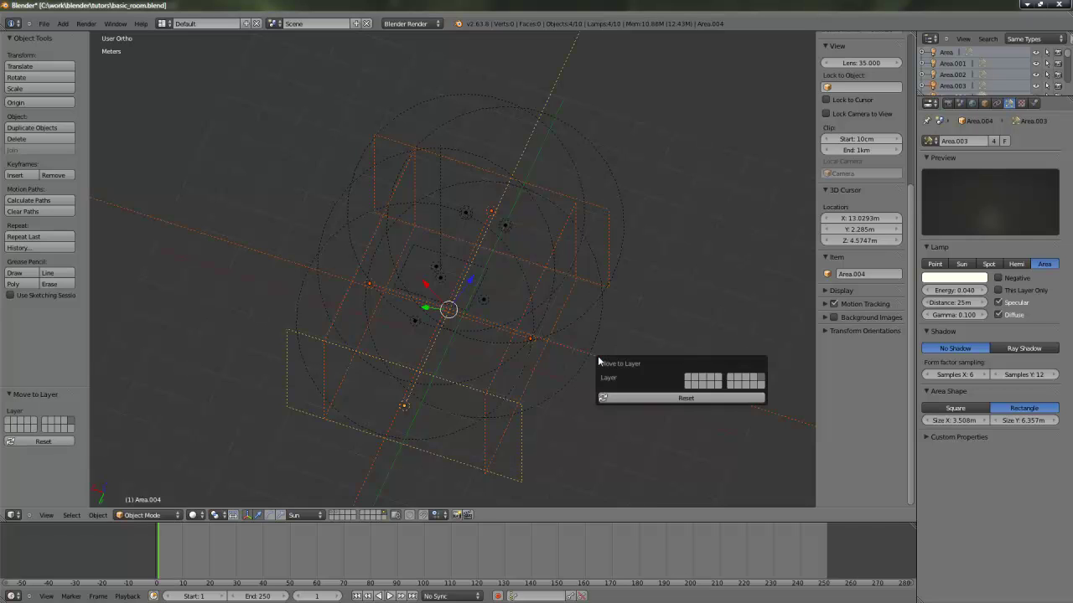
pyautogui.press('2')
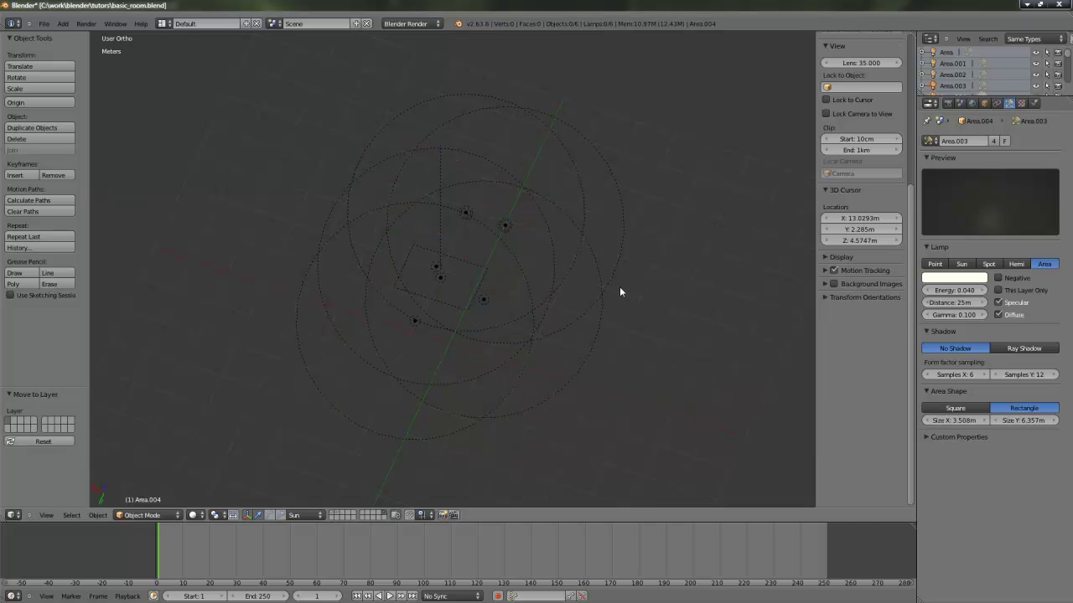
# Show layer 1 and examine the wall lamps' placement around the room, their form factor samples and rectangle size.
pyautogui.press('1')
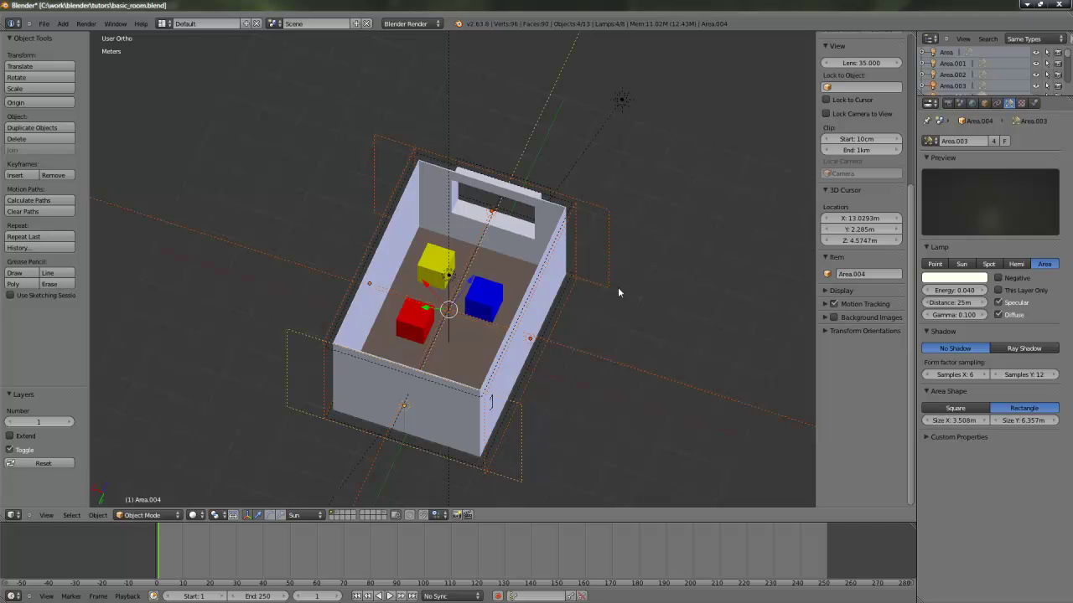
pyautogui.moveTo(618, 286); pyautogui.dragTo(446, 286, button='middle')
pyautogui.moveTo(571, 295); pyautogui.dragTo(542, 355, button='middle')
pyautogui.moveTo(538, 379)
pyautogui.mouseDown(button='middle')
pyautogui.moveTo(446, 341)
pyautogui.moveTo(518, 375)
pyautogui.mouseUp(button='middle')
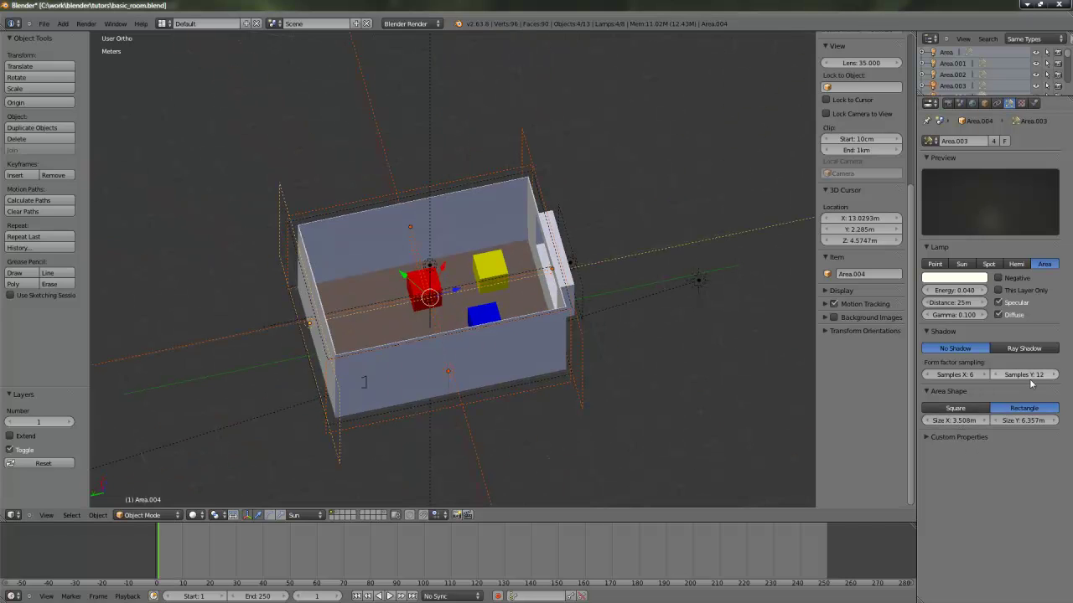
pyautogui.moveTo(445, 338); pyautogui.dragTo(642, 347, button='middle')
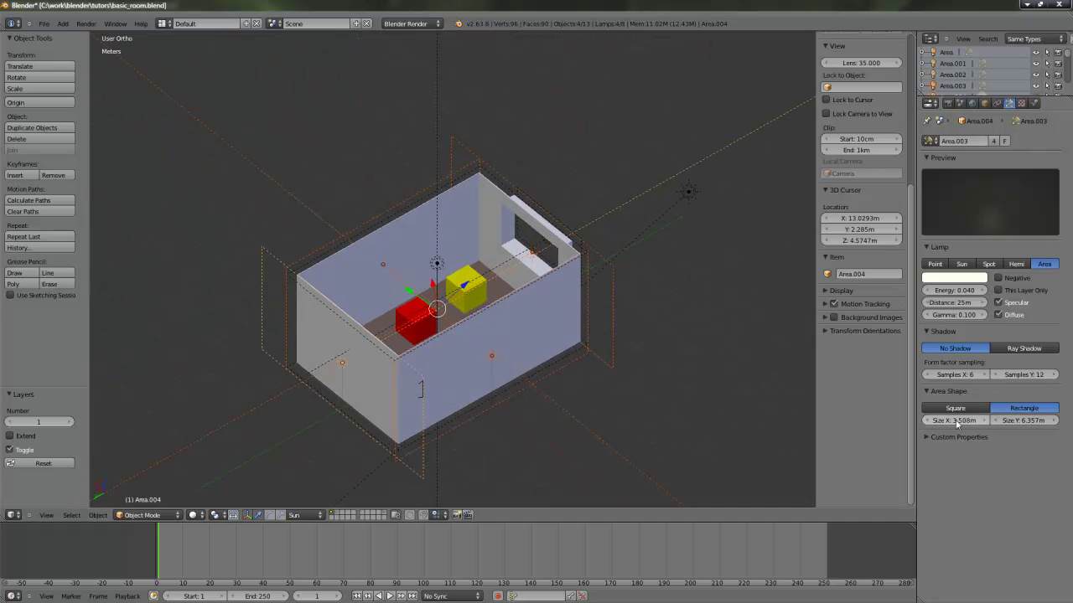
pyautogui.moveTo(466, 362); pyautogui.dragTo(455, 343, button='middle')
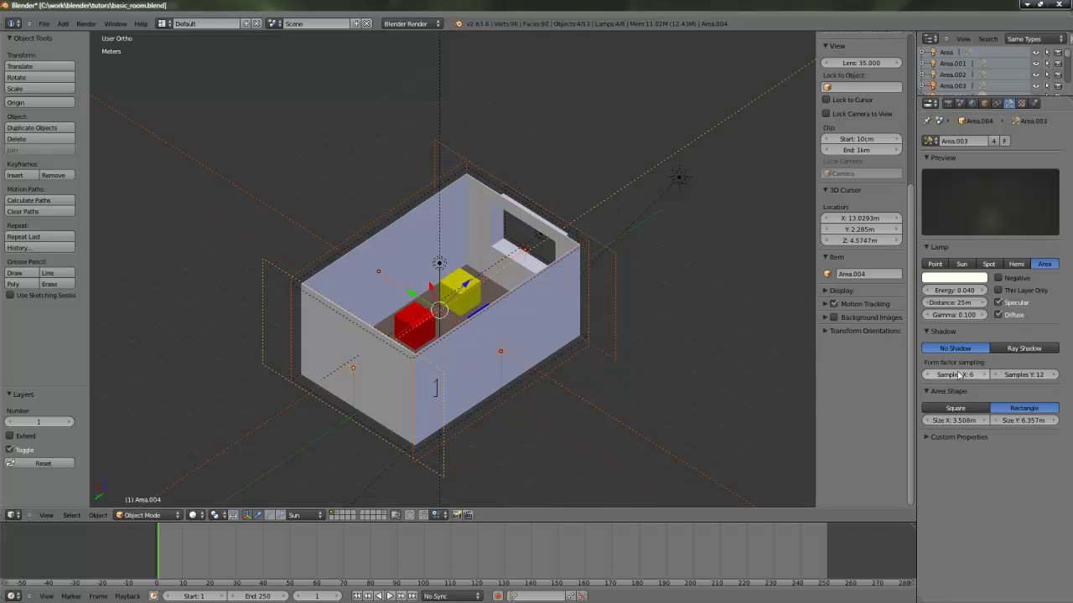
pyautogui.moveTo(771, 352); pyautogui.dragTo(538, 302, button='middle')
# Show layer 2 alongside layer 1 and test-render the camera view with the wall area lamps included.
pyautogui.hotkey('shift', '2')
pyautogui.press('KP_0')
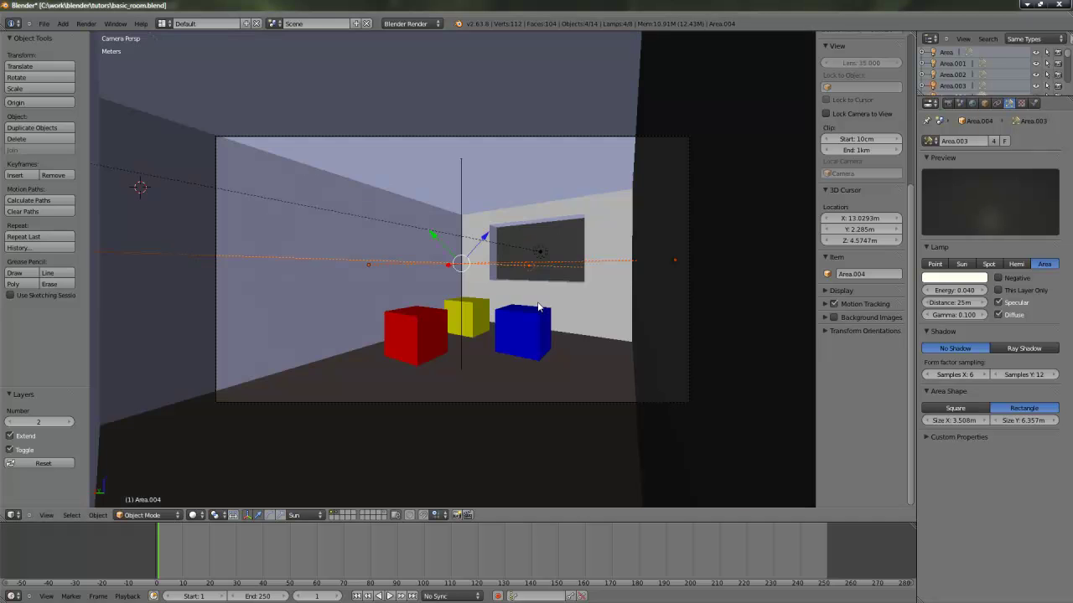
pyautogui.press('F12')
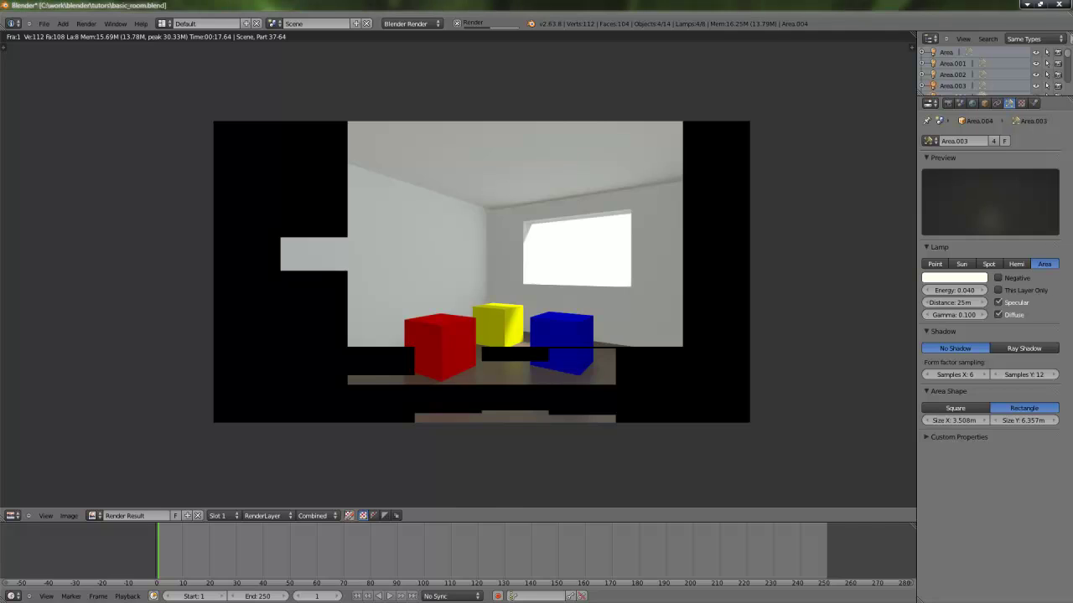
# Switch to the browser to compare the wall-lit render with the reference interior image, return to Blender and close the render.
pyautogui.hotkey('alt', 'Tab')
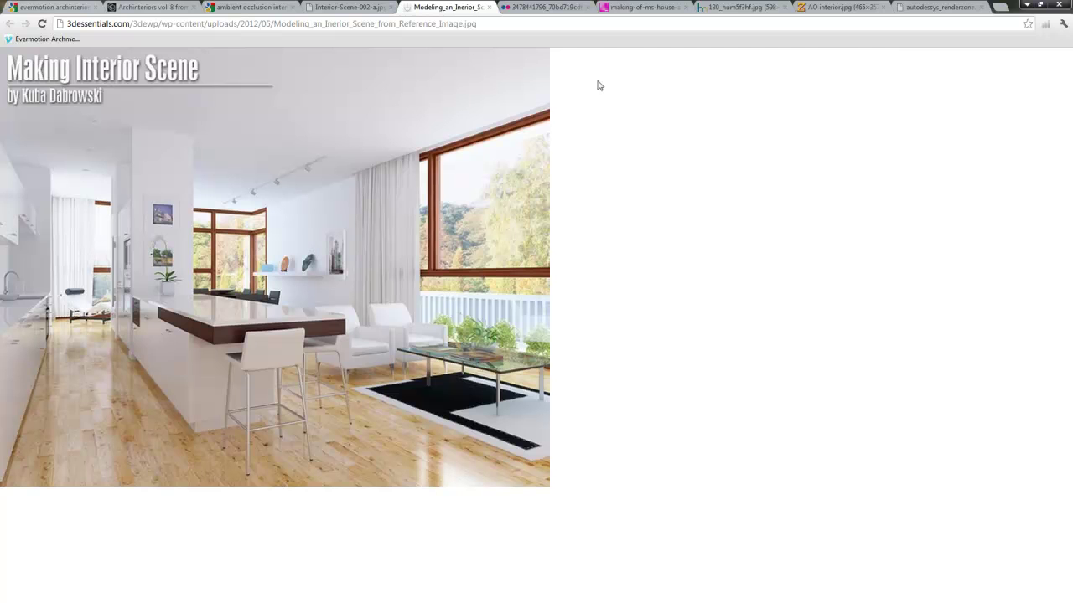
pyautogui.click(1026, 7)
pyautogui.press('Escape')
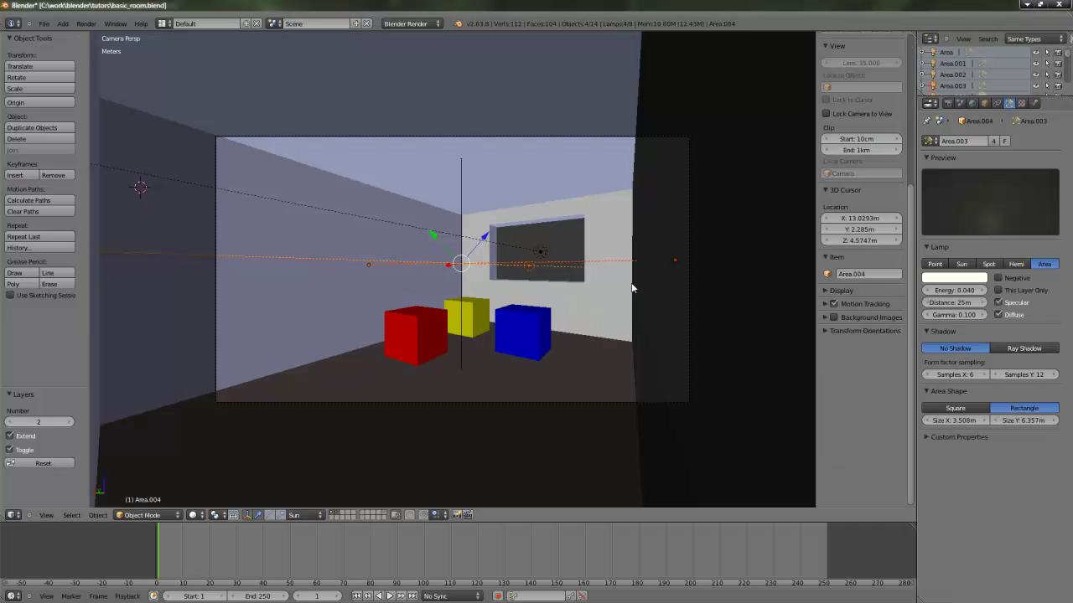
# Move the two point lamps near the window from the stored-lamp layer to layer 1, and show layers 1 and 2 together.
pyautogui.click(384, 515)
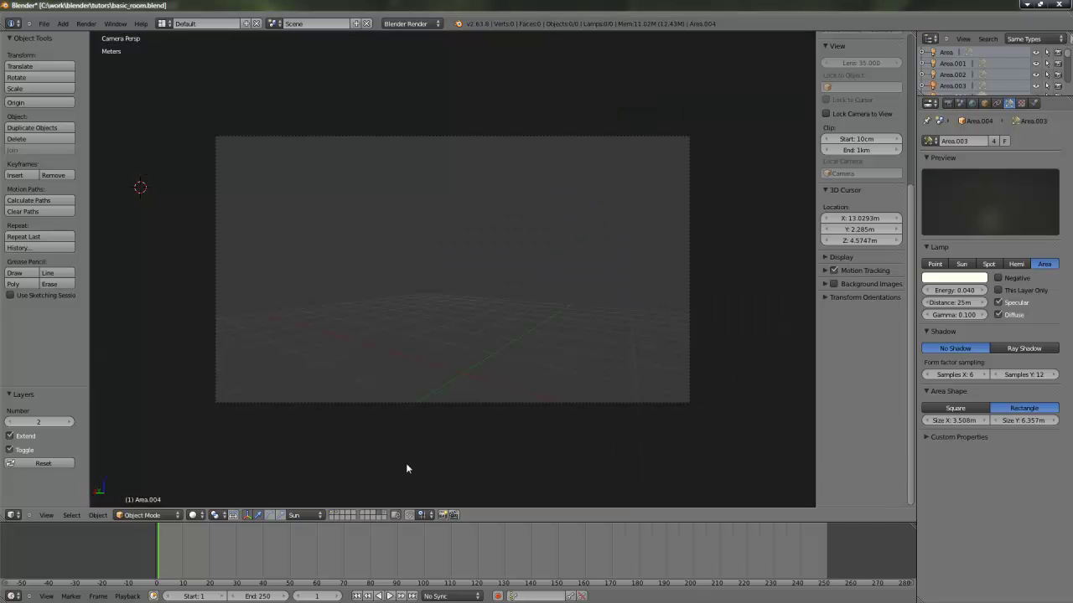
pyautogui.click(386, 516)
pyautogui.press('KP_1')
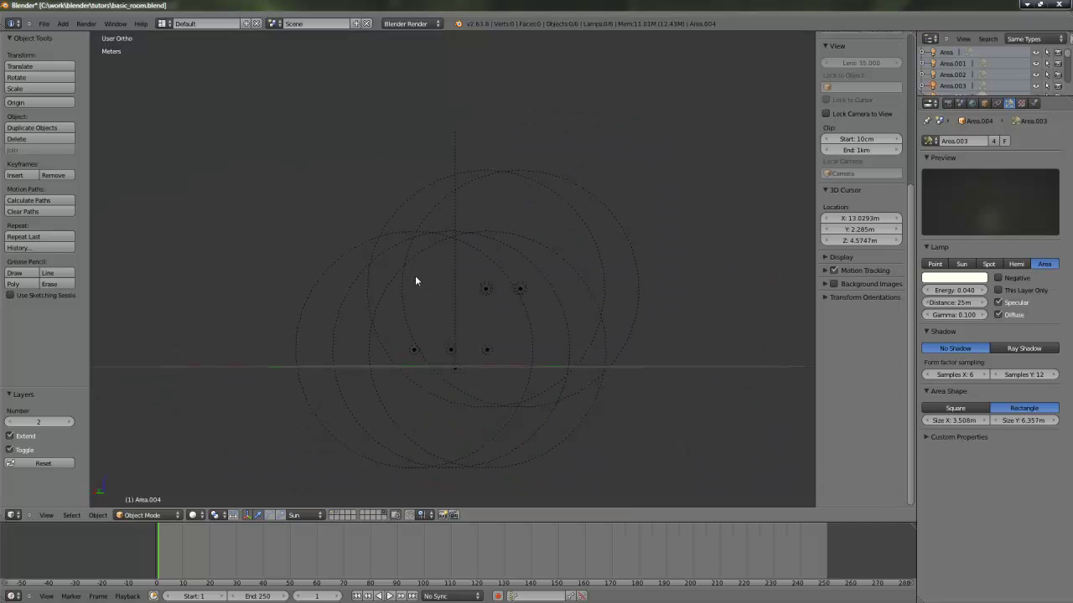
pyautogui.moveTo(657, 202); pyautogui.dragTo(608, 262, button='middle')
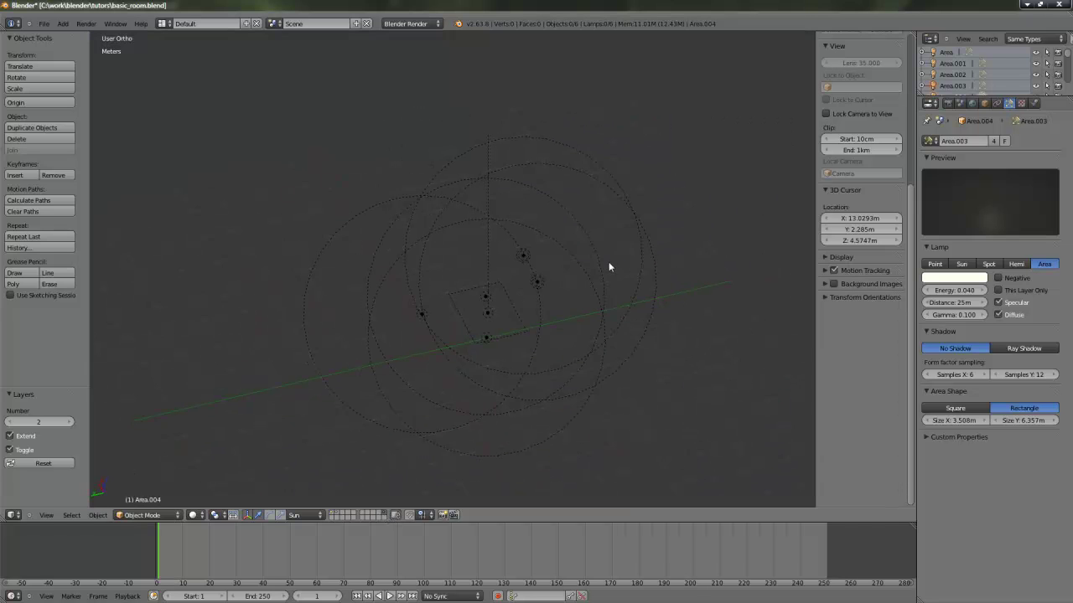
pyautogui.rightClick(539, 281)
pyautogui.keyDown('shift'); pyautogui.rightClick(529, 256); pyautogui.keyUp('shift')
pyautogui.moveTo(530, 256); pyautogui.dragTo(573, 219, button='middle')
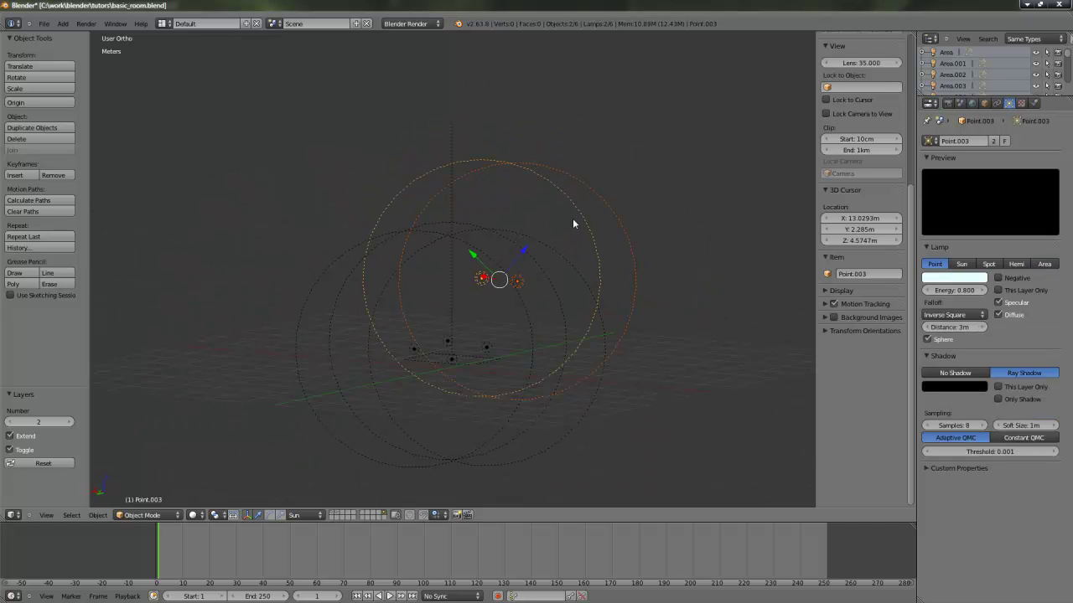
pyautogui.press('m')
pyautogui.press('2')
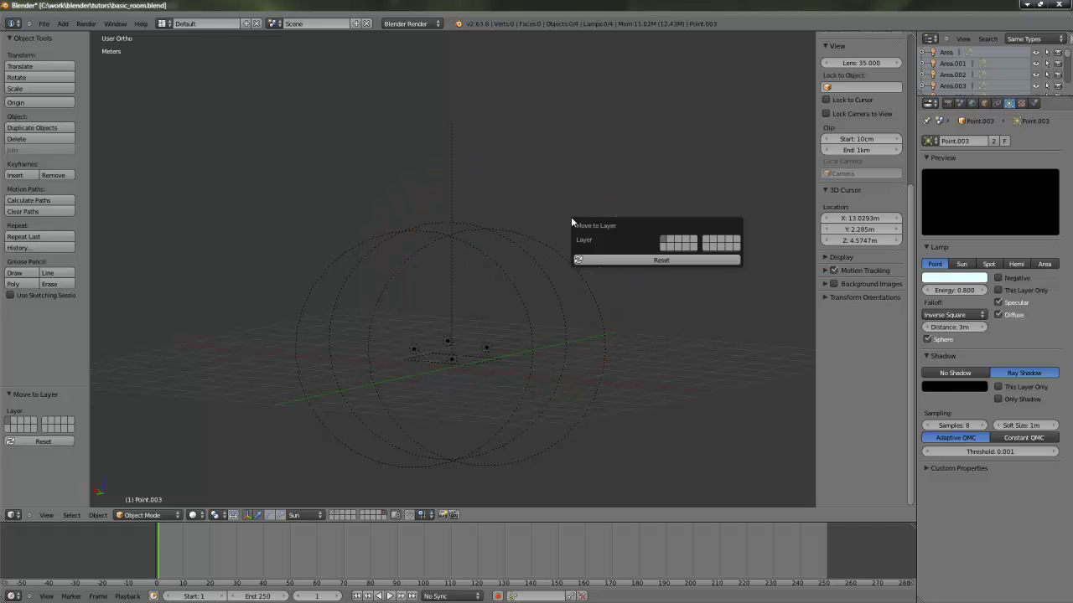
pyautogui.press('1')
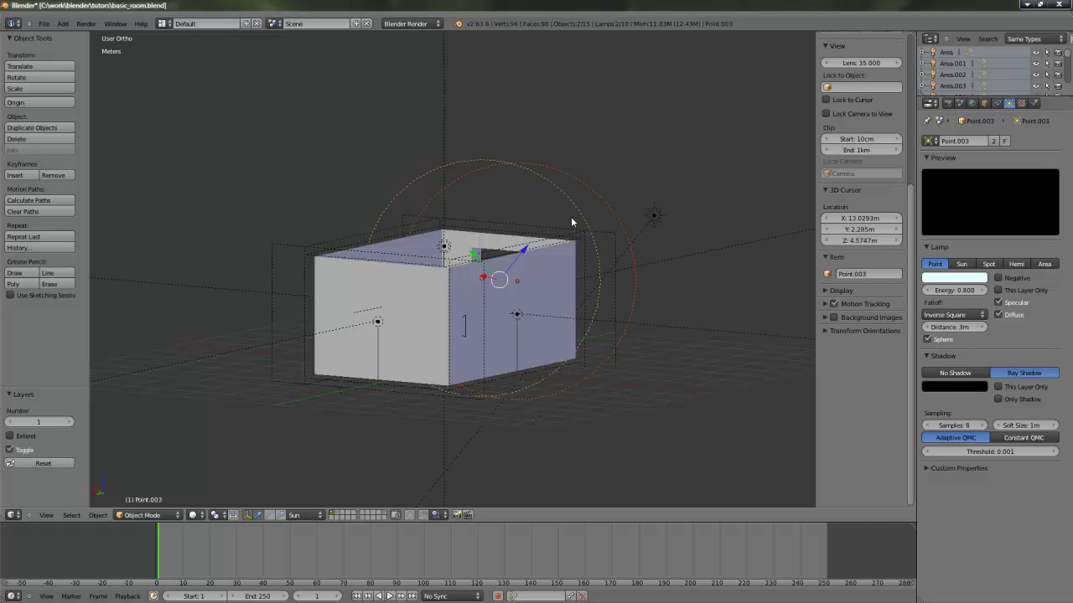
pyautogui.hotkey('shift', '2')
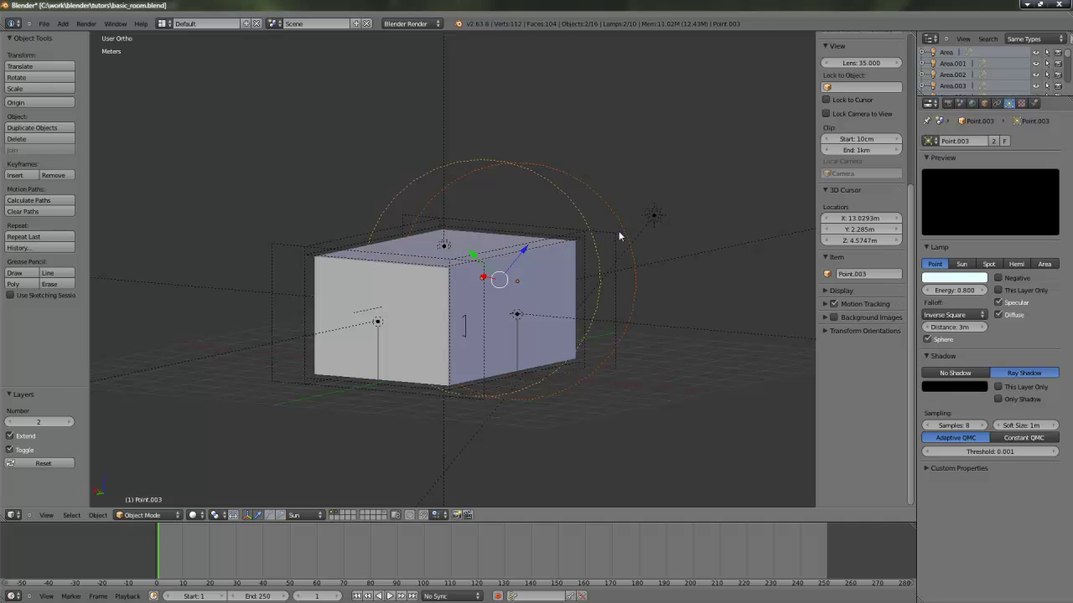
# Examine the window point lamps' colour, inverse square falloff, sphere distance and ray shadow settings, and their placement around the room's window.
pyautogui.click(954, 277)
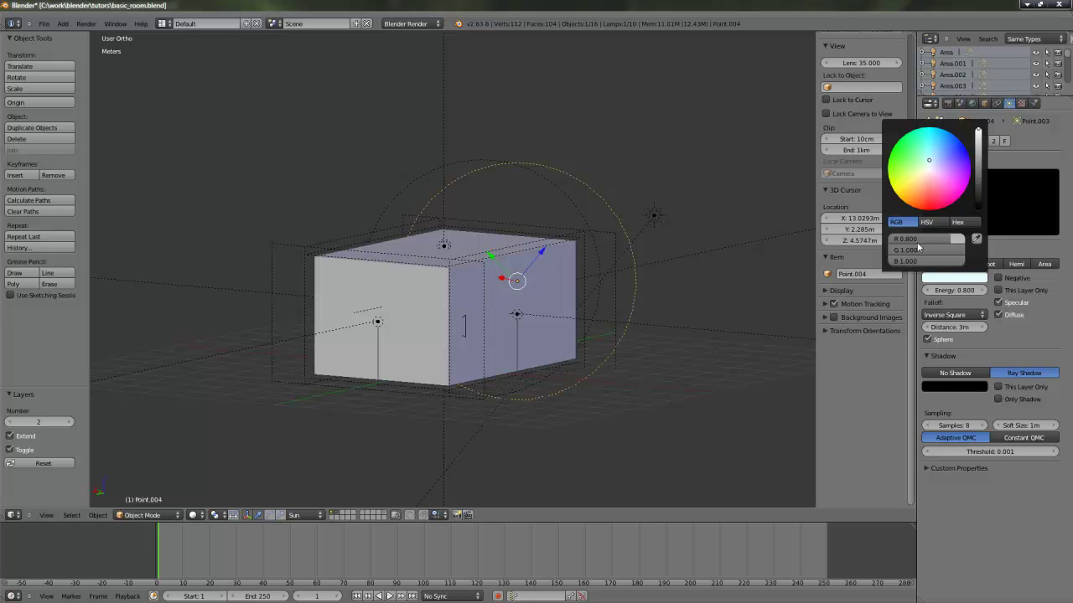
pyautogui.moveTo(738, 284); pyautogui.dragTo(553, 248, button='middle')
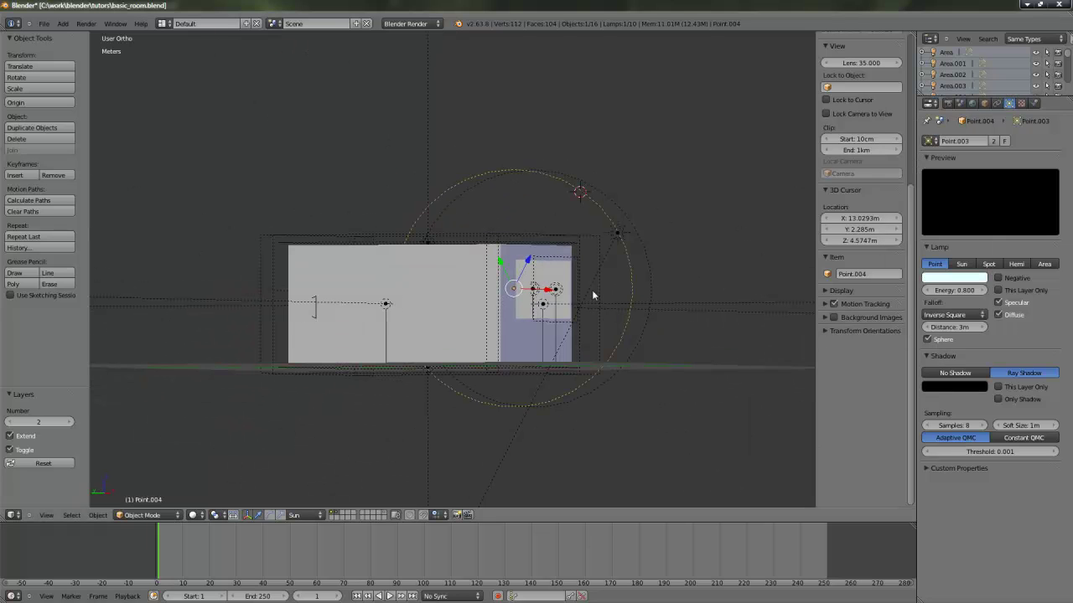
pyautogui.moveTo(543, 338); pyautogui.dragTo(587, 299, button='middle')
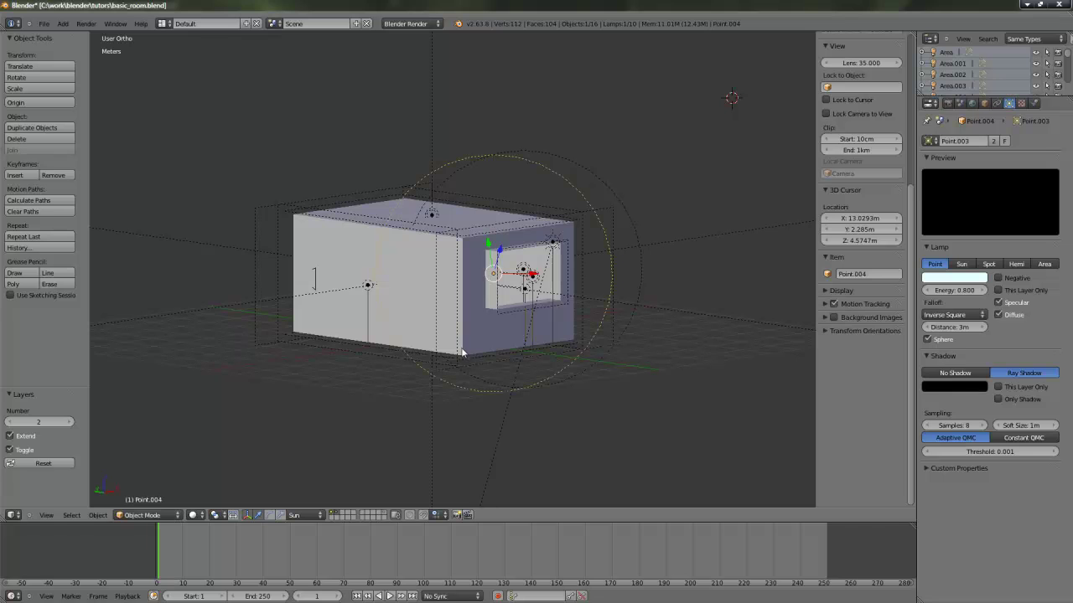
pyautogui.moveTo(455, 341); pyautogui.dragTo(824, 382, button='middle')
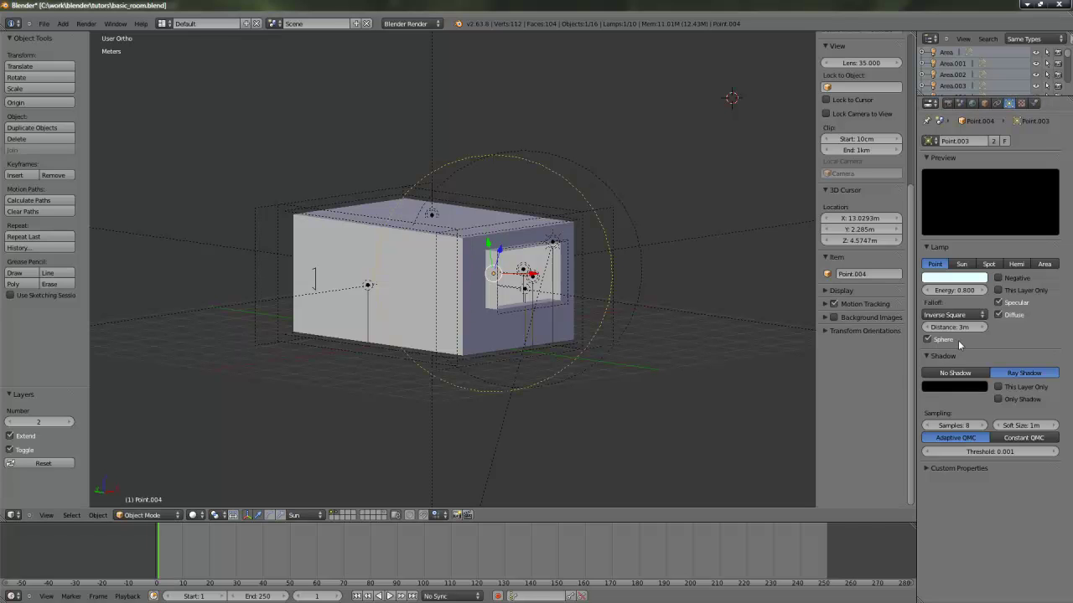
pyautogui.moveTo(781, 334); pyautogui.dragTo(612, 328, button='middle')
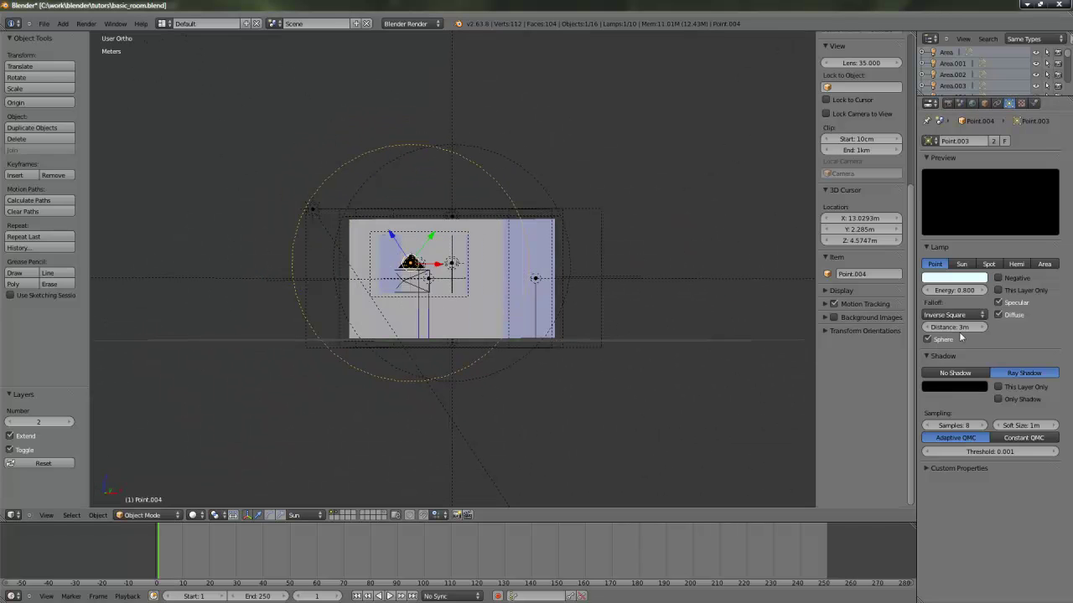
pyautogui.moveTo(503, 306); pyautogui.dragTo(543, 320, button='middle')
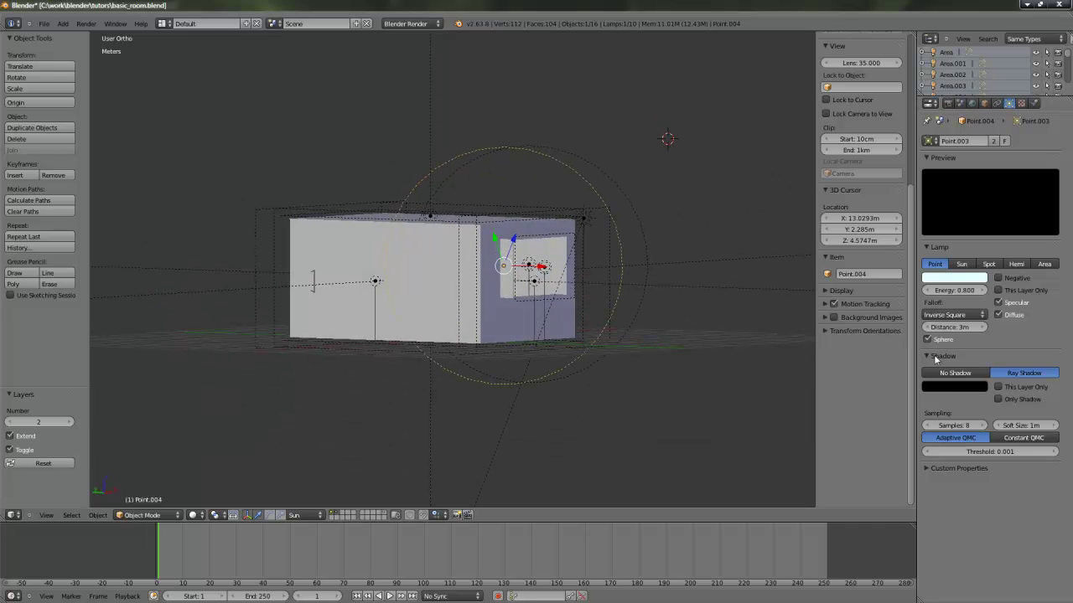
pyautogui.moveTo(709, 338); pyautogui.dragTo(754, 342, button='middle')
pyautogui.moveTo(699, 311); pyautogui.dragTo(611, 310, button='middle')
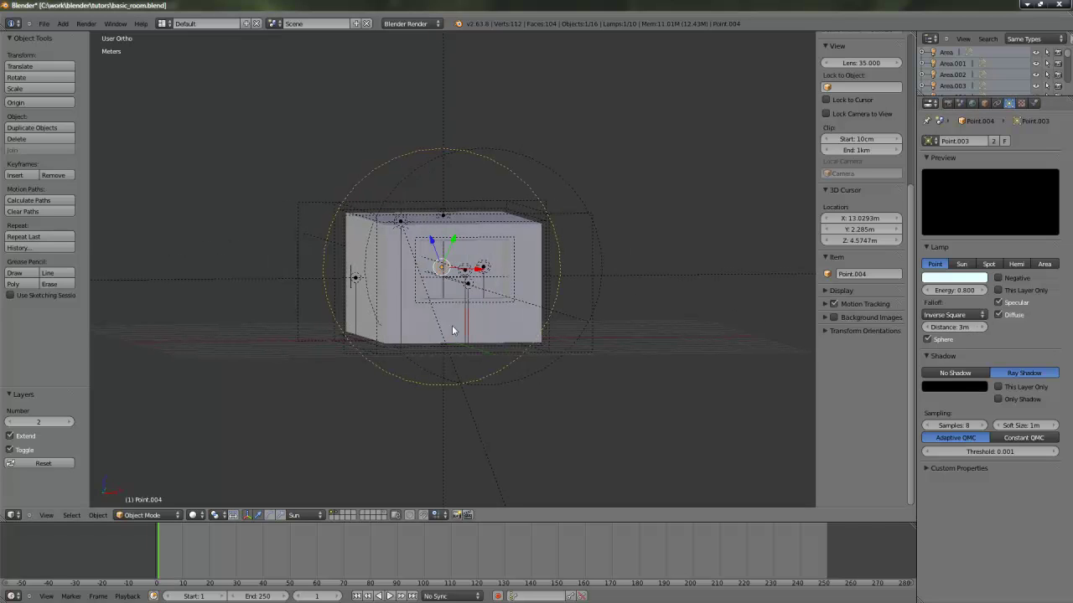
pyautogui.moveTo(386, 331); pyautogui.dragTo(438, 311, button='middle')
pyautogui.moveTo(680, 332); pyautogui.dragTo(396, 316, button='middle')
pyautogui.scroll(3, 258, 380)
# Return to the camera view, switch to the browser to study the reference interior's window light, and switch back to Blender.
pyautogui.press('KP_0')
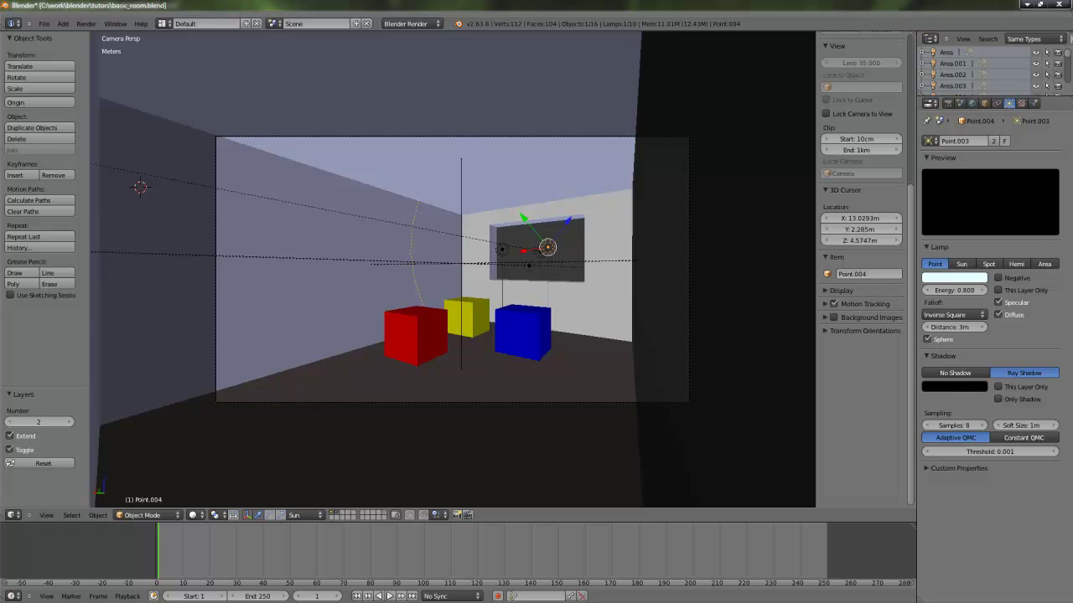
pyautogui.hotkey('alt', 'Tab')
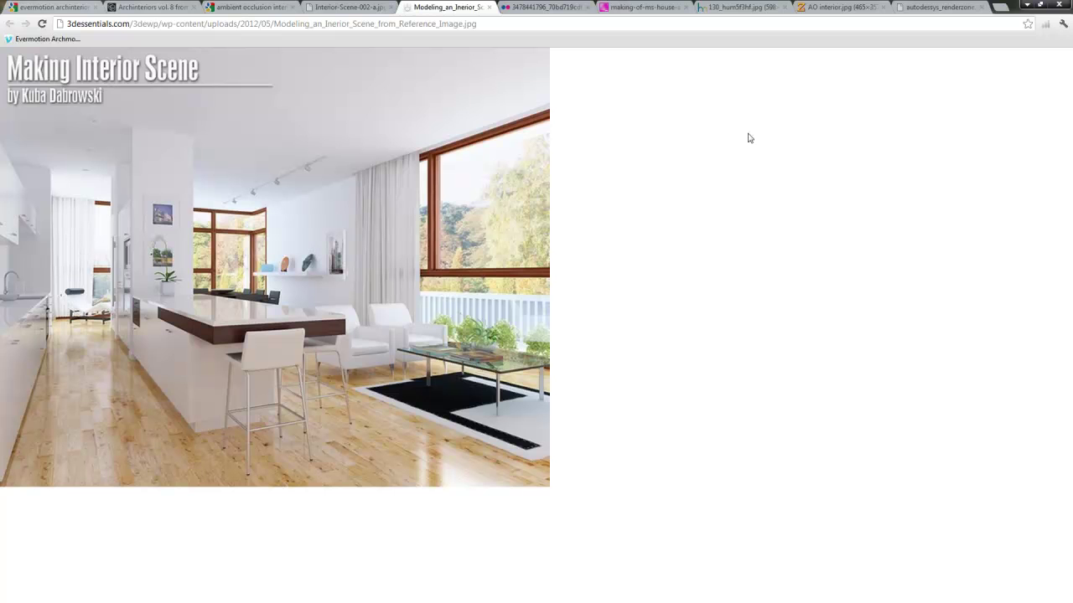
pyautogui.click(1027, 7)
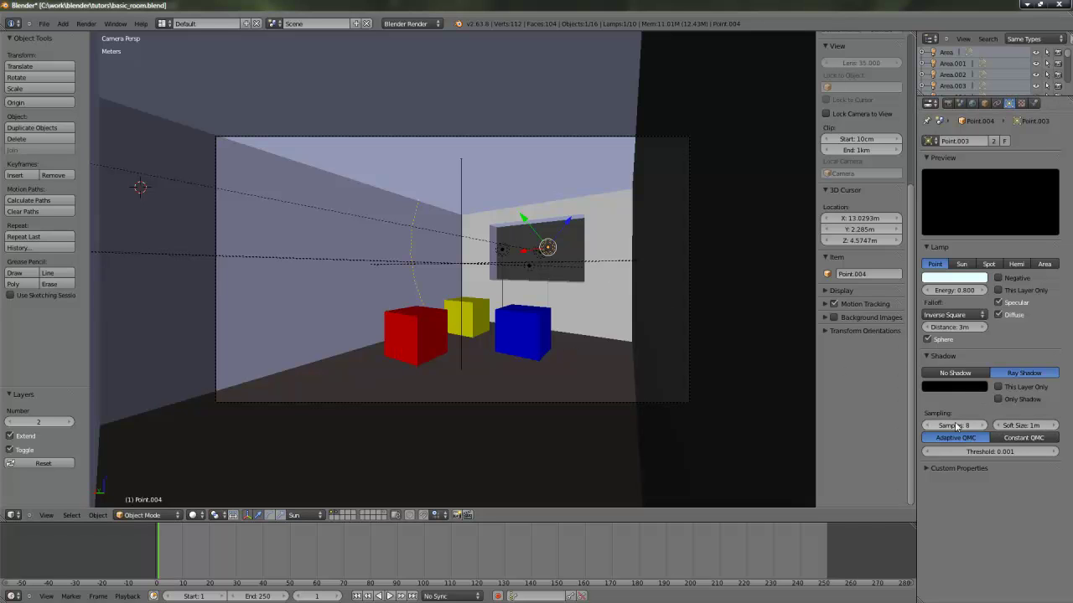
# Test-render the camera view with the window point lamps, compare it with the browser's reference image, and stop and close the render.
pyautogui.press('F12')
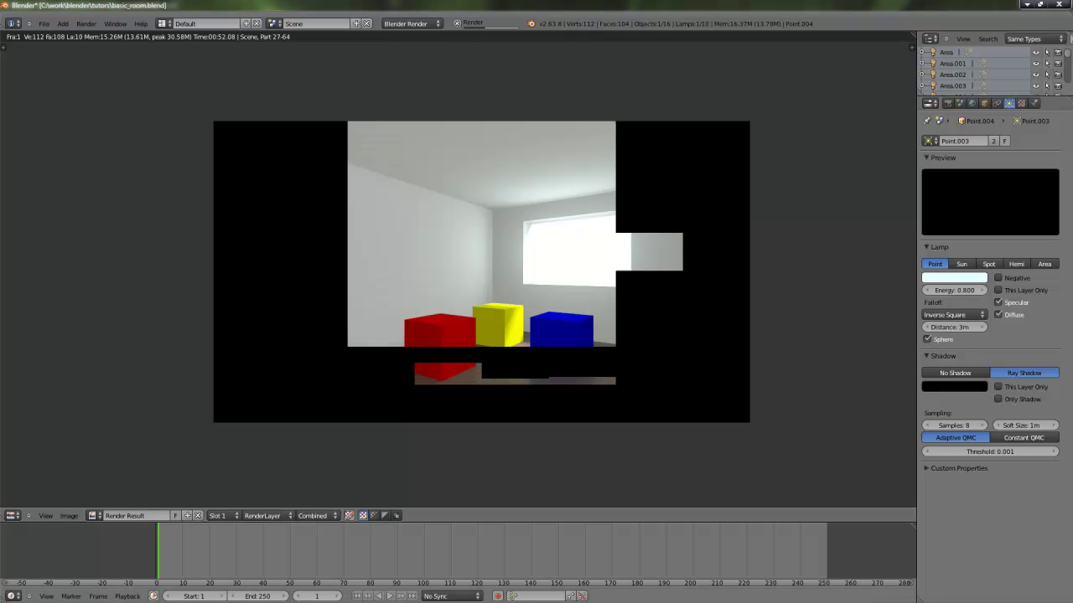
pyautogui.hotkey('alt', 'Tab')
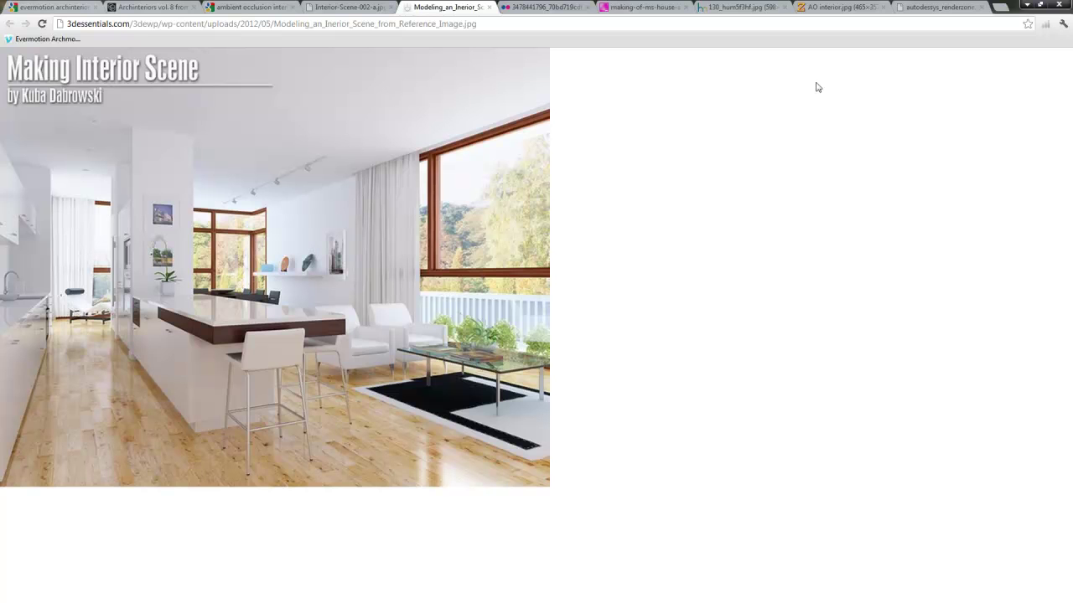
pyautogui.click(1027, 5)
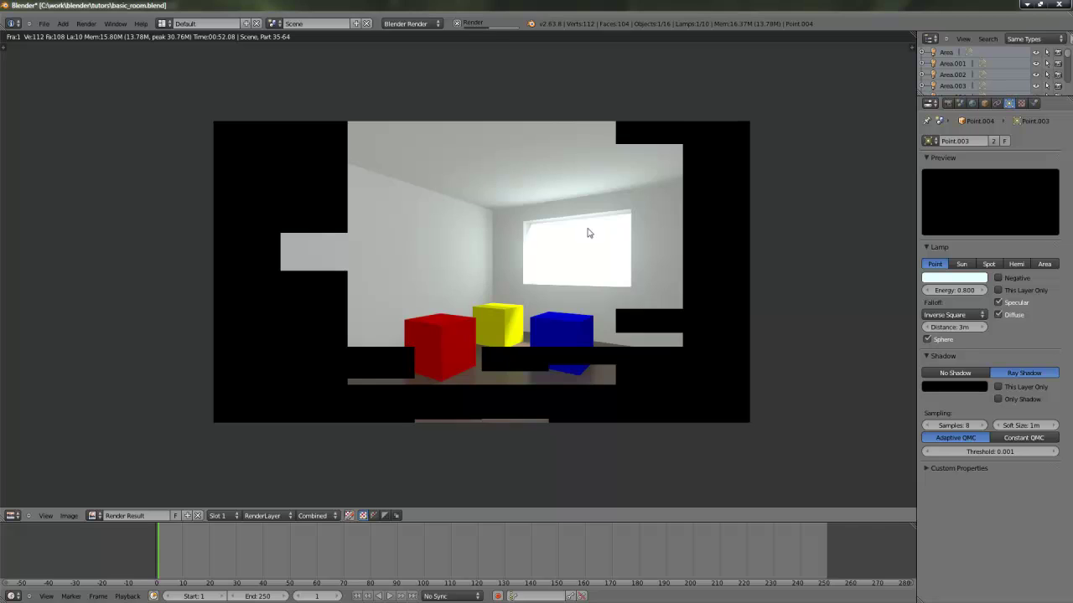
pyautogui.scroll(-1, 587, 252)
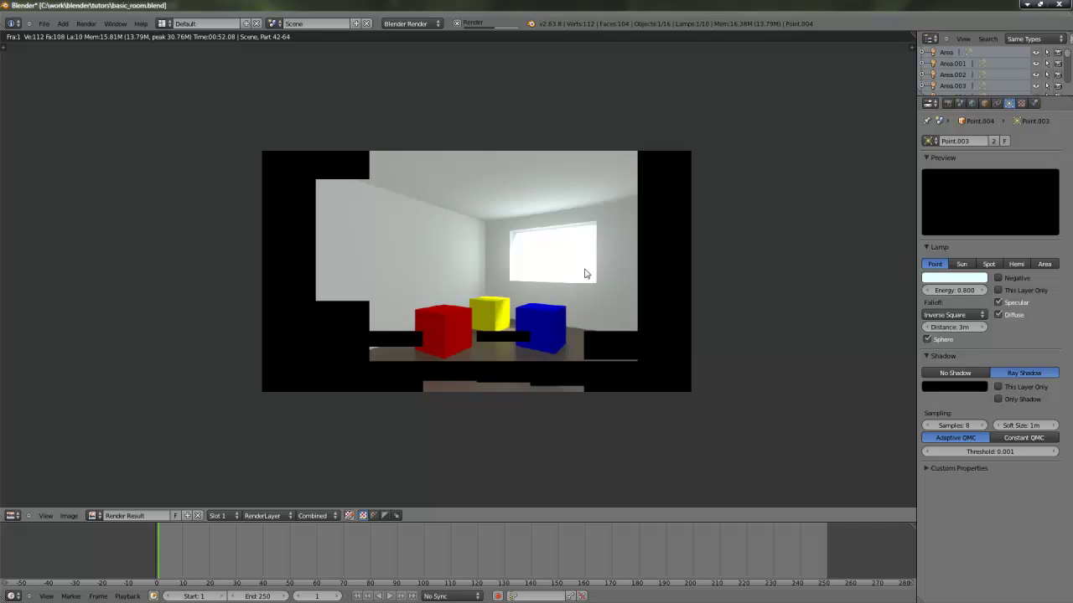
pyautogui.scroll(2, 585, 273)
pyautogui.press('Escape')
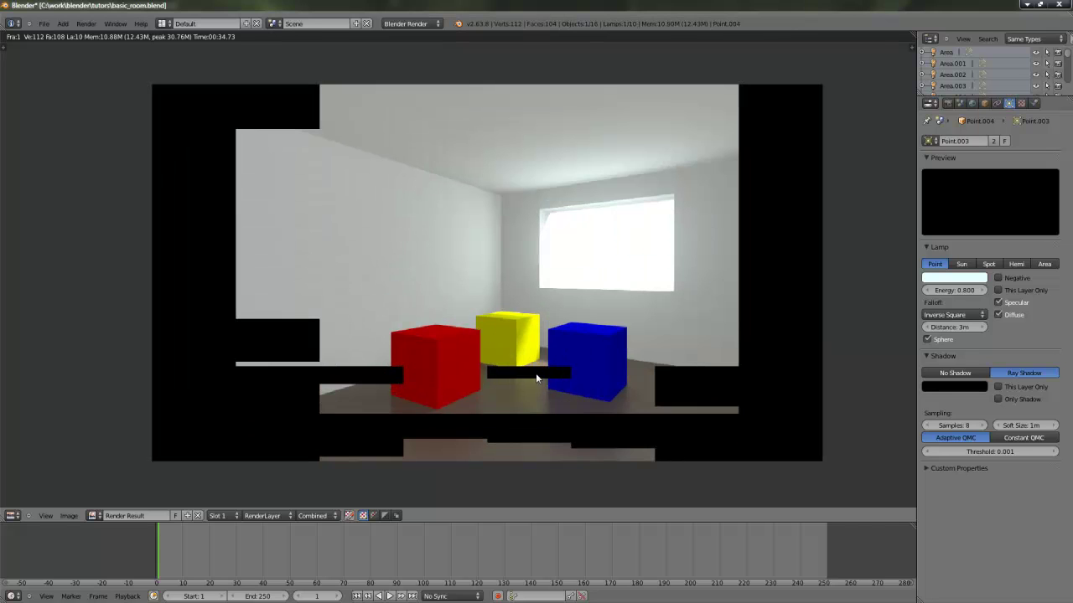
pyautogui.press('Escape')
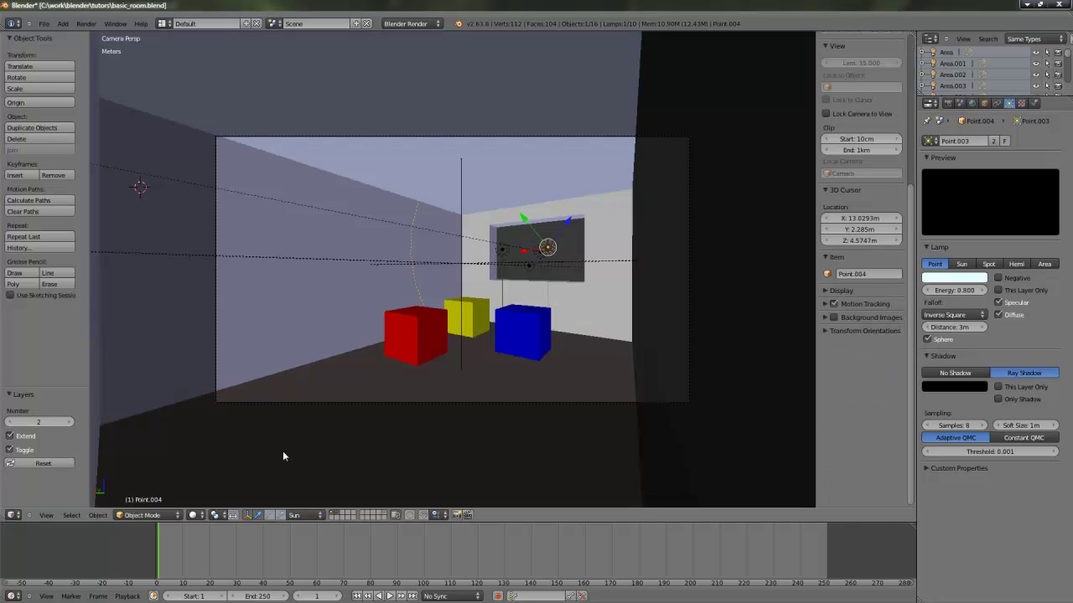
# Move area lamp Area.007 under the cubes from the stored-lamp layer to layer 1, and show only layers 1 and 2.
pyautogui.click(383, 515)
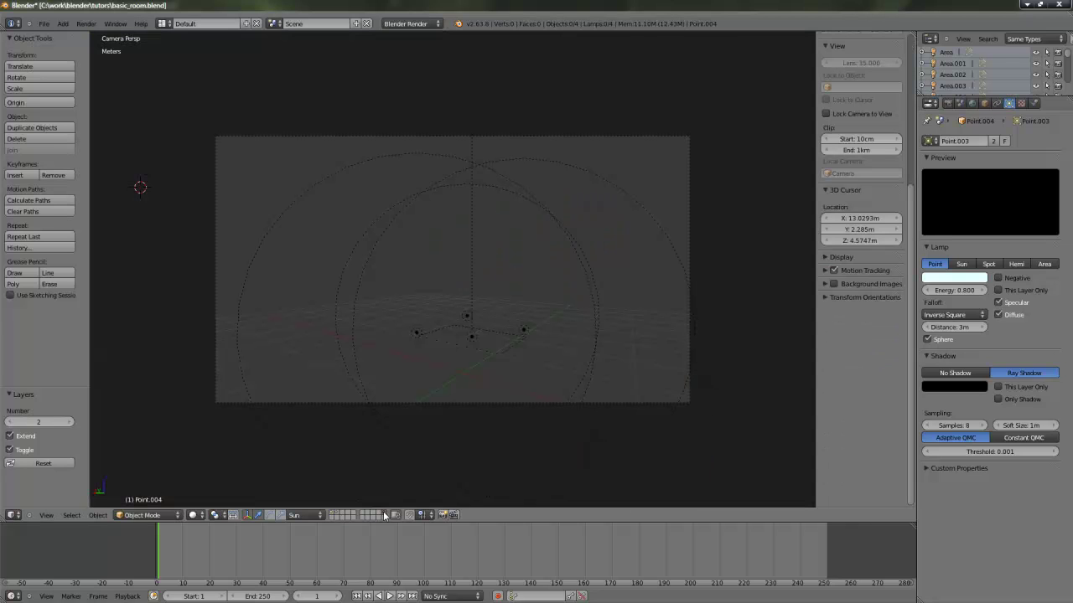
pyautogui.rightClick(471, 332)
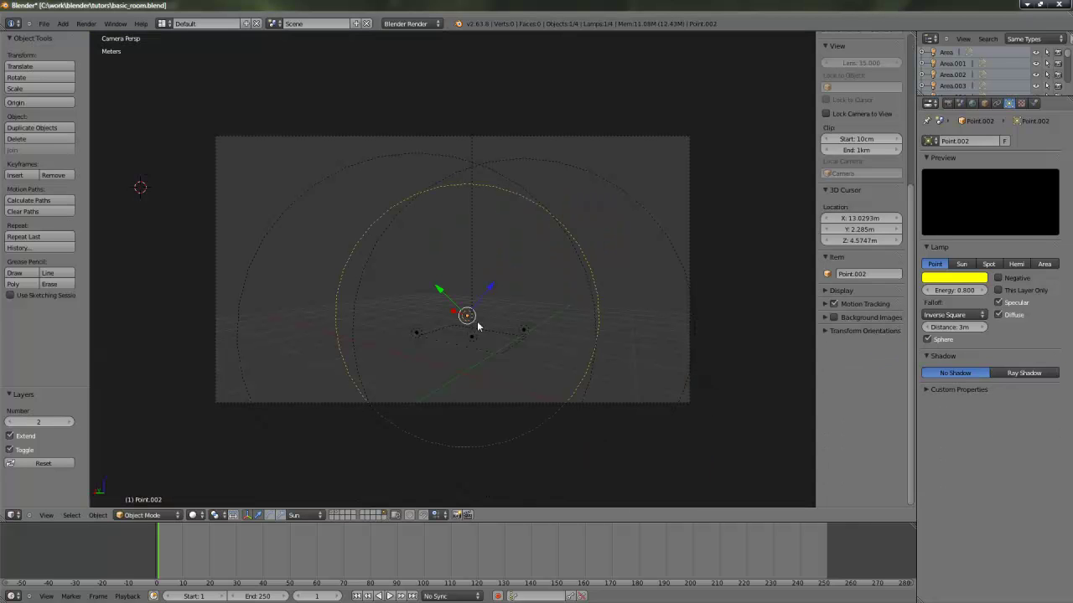
pyautogui.rightClick(472, 267)
pyautogui.click(962, 279)
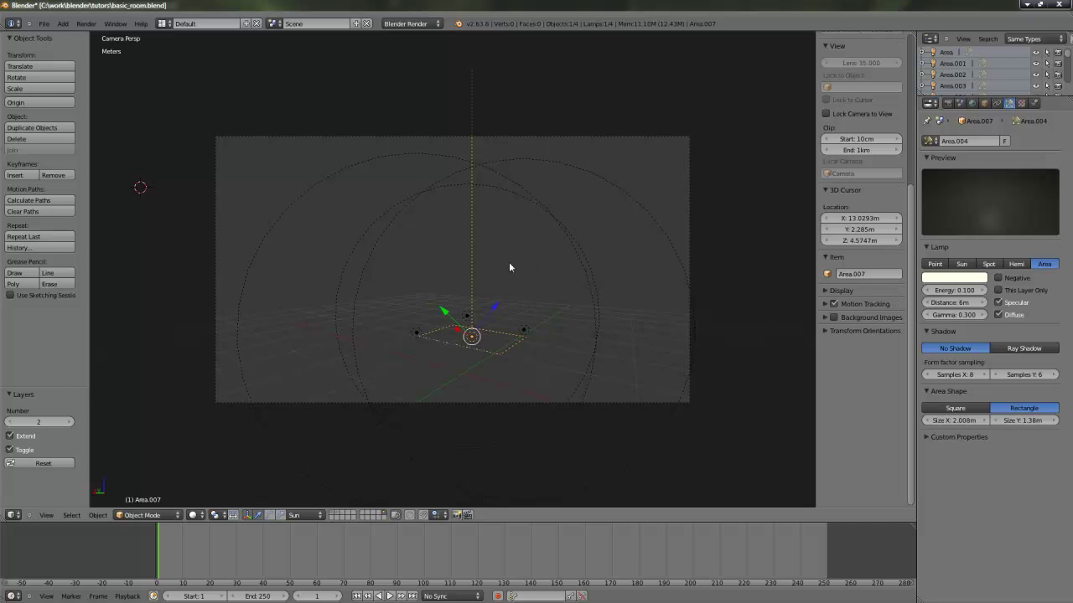
pyautogui.press('m')
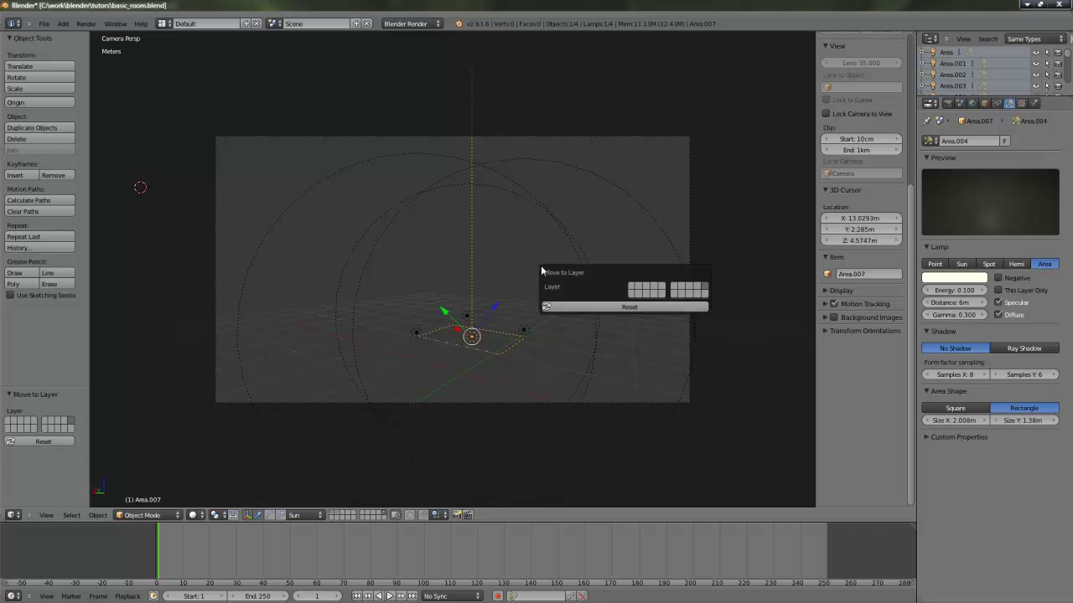
pyautogui.press('Escape')
pyautogui.press('1')
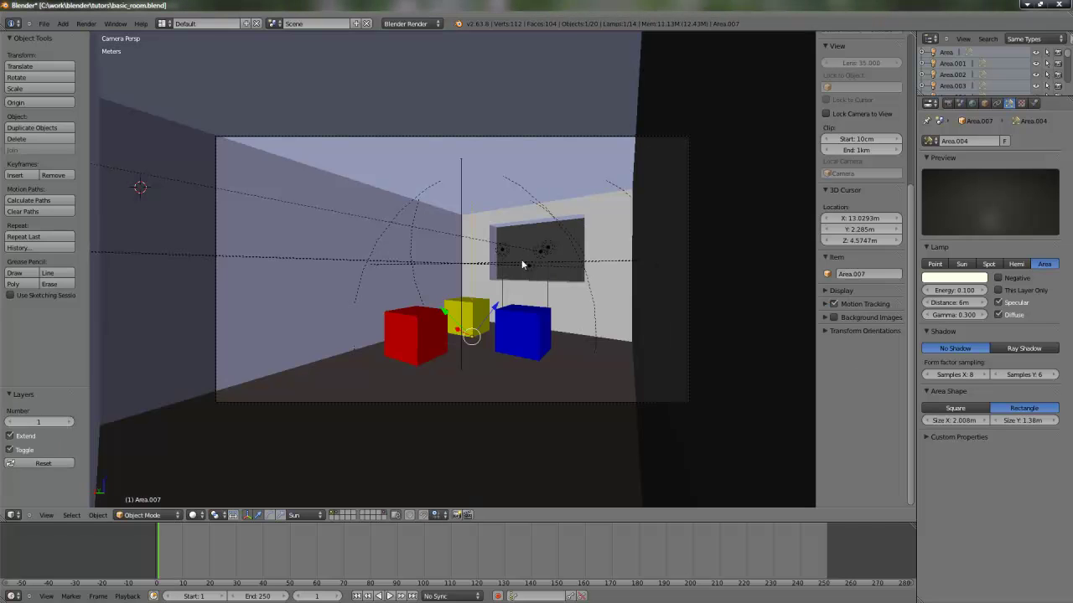
pyautogui.click(333, 516)
pyautogui.keyDown('shift'); pyautogui.click(337, 516); pyautogui.keyUp('shift')
# Test-render the camera view with the area lamp under the cubes included, and close the render.
pyautogui.press('F12')
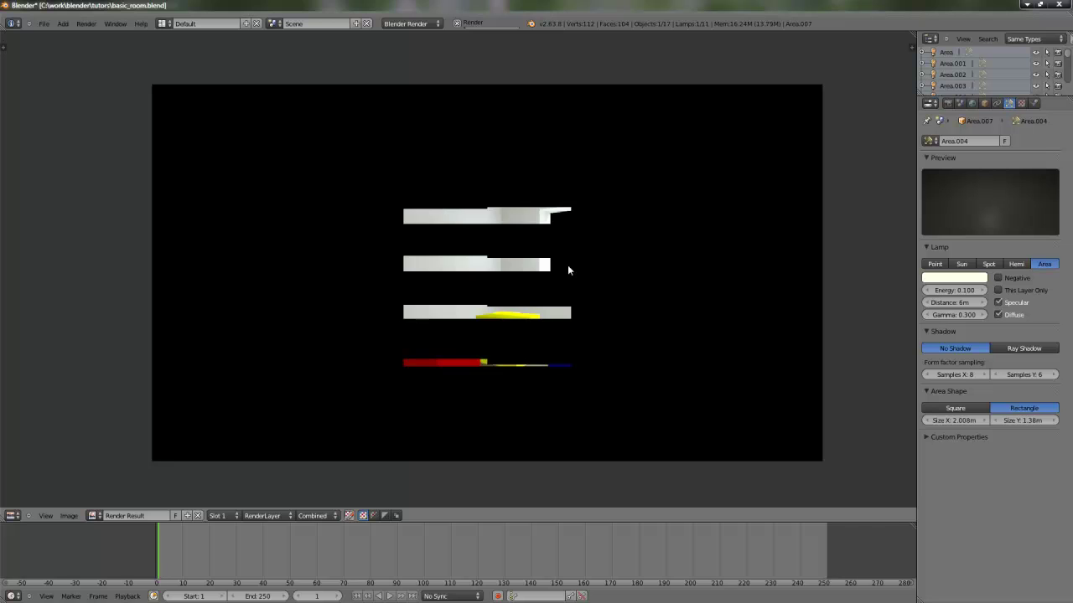
pyautogui.scroll(-1, 568, 265)
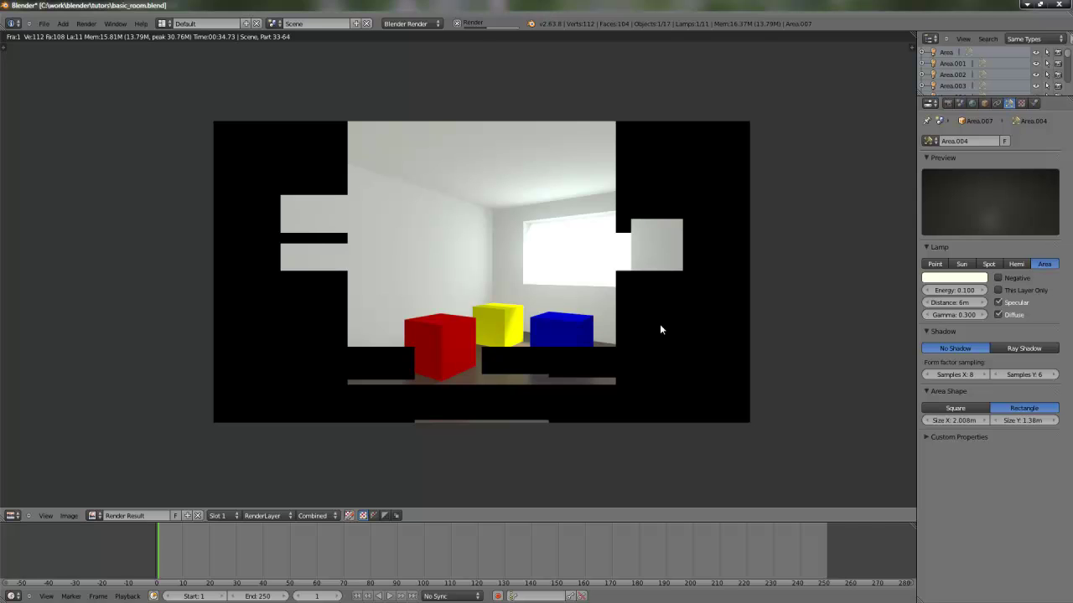
pyautogui.press('Escape')
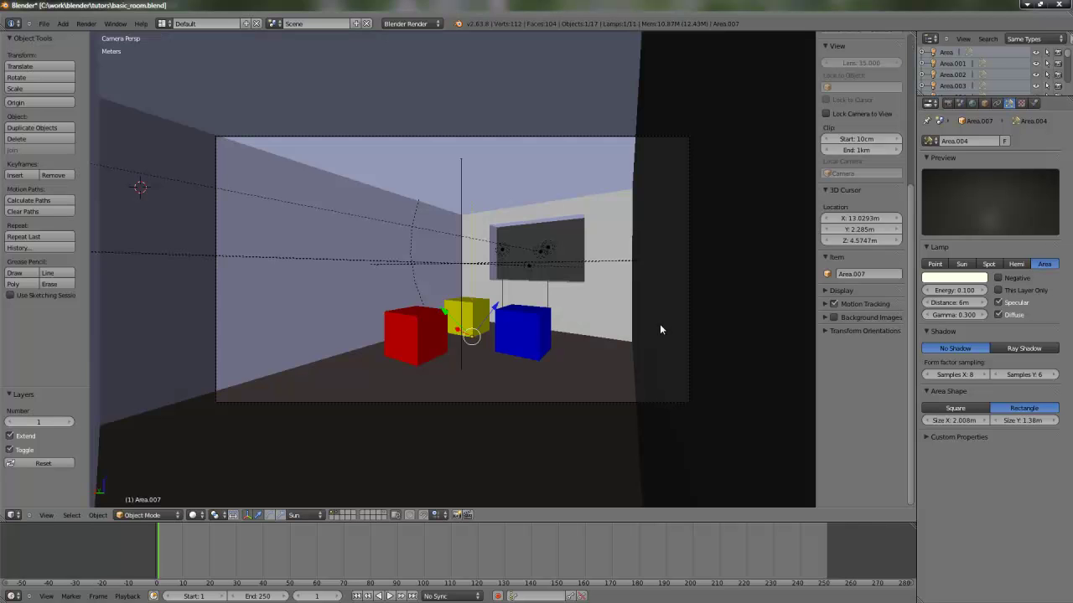
# Show the stored-lamp layer and examine the colour, energy, distance and shadow settings of each of the three remaining point lamps.
pyautogui.press('KP_7')
pyautogui.moveTo(437, 357); pyautogui.dragTo(399, 510, button='middle')
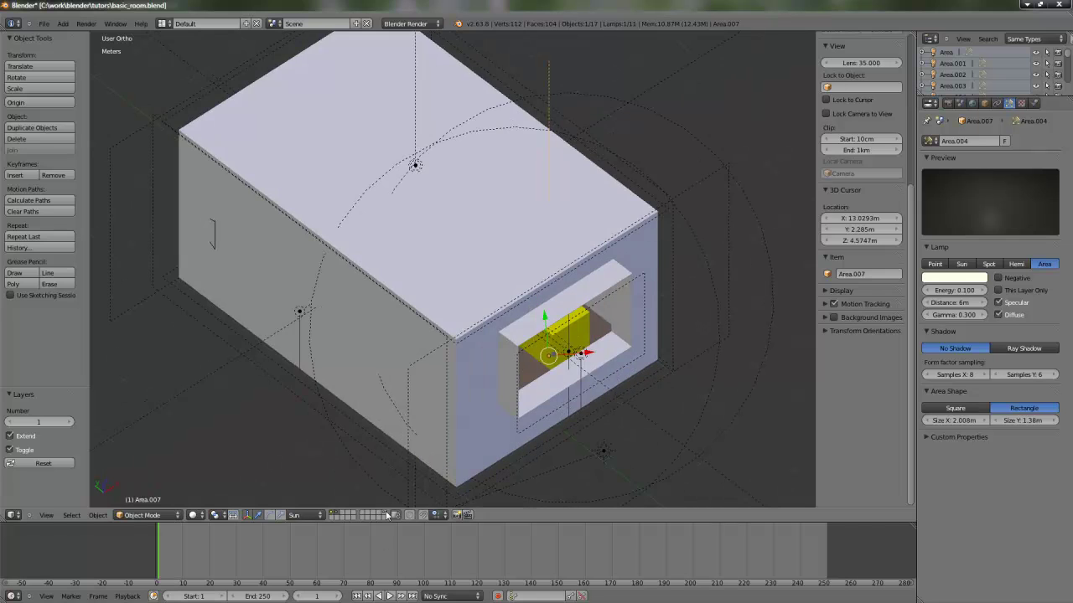
pyautogui.click(383, 510)
pyautogui.rightClick(556, 331)
pyautogui.keyDown('shift'); pyautogui.rightClick(457, 360); pyautogui.keyUp('shift')
pyautogui.keyDown('shift'); pyautogui.rightClick(468, 272); pyautogui.keyUp('shift')
pyautogui.rightClick(459, 364)
pyautogui.moveTo(460, 364); pyautogui.dragTo(444, 318, button='middle')
pyautogui.rightClick(472, 275)
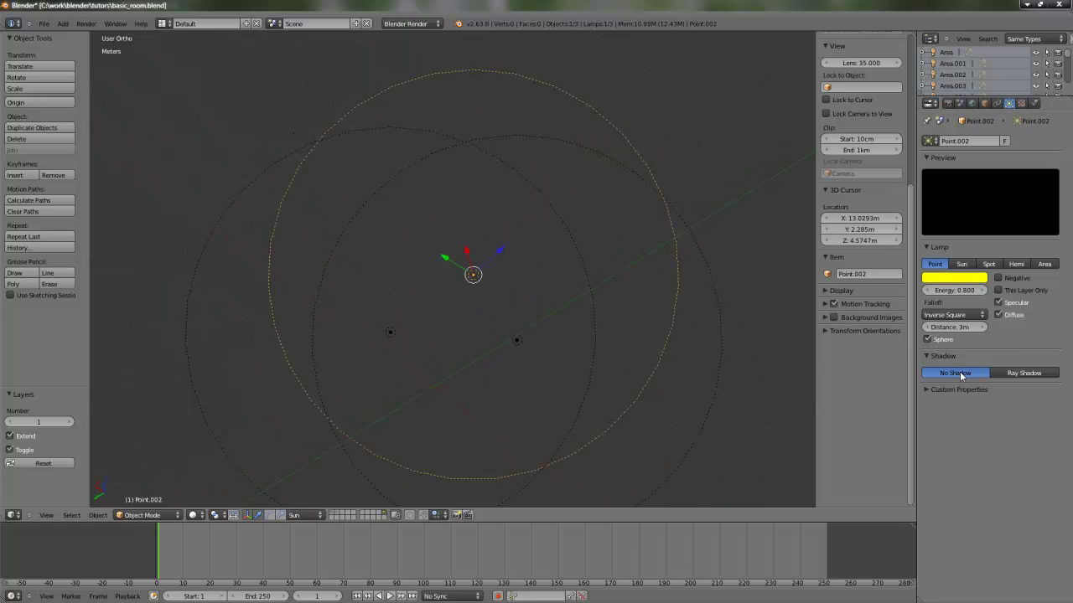
pyautogui.rightClick(390, 333)
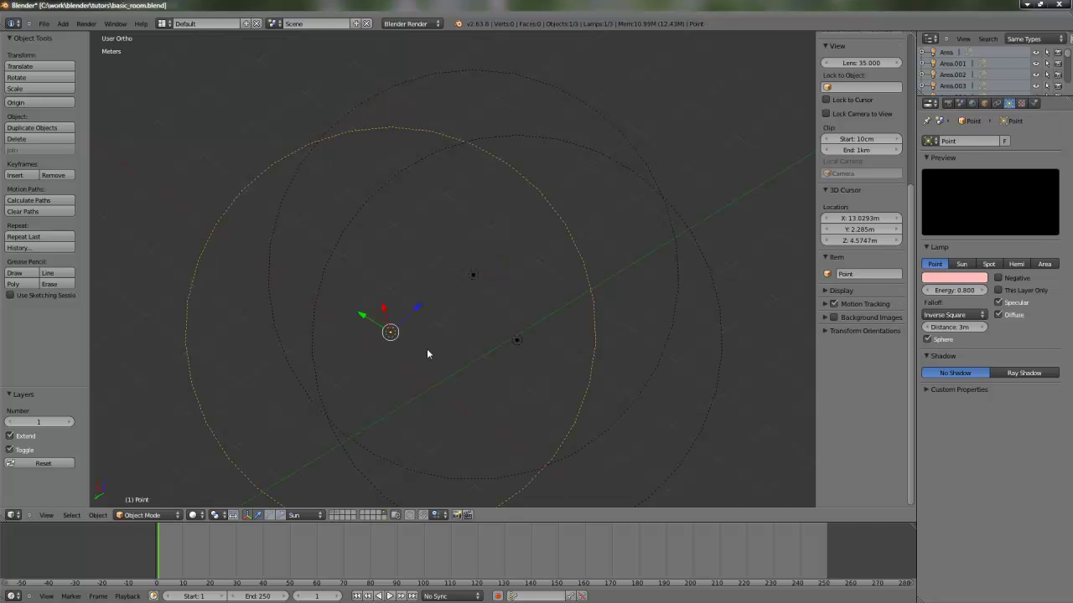
pyautogui.rightClick(521, 344)
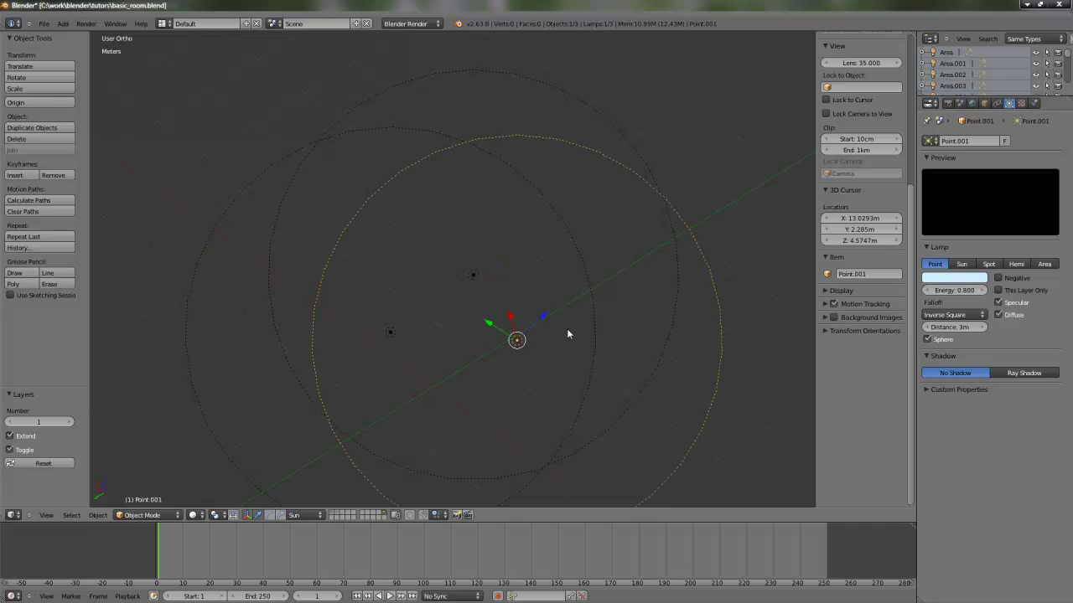
# Move the three coloured point lamps from the stored-lamp layer to layer 1, and show layer 1.
pyautogui.keyDown('shift'); pyautogui.moveTo(509, 330); pyautogui.dragTo(458, 348, button='middle'); pyautogui.keyUp('shift')
pyautogui.rightClick(462, 305)
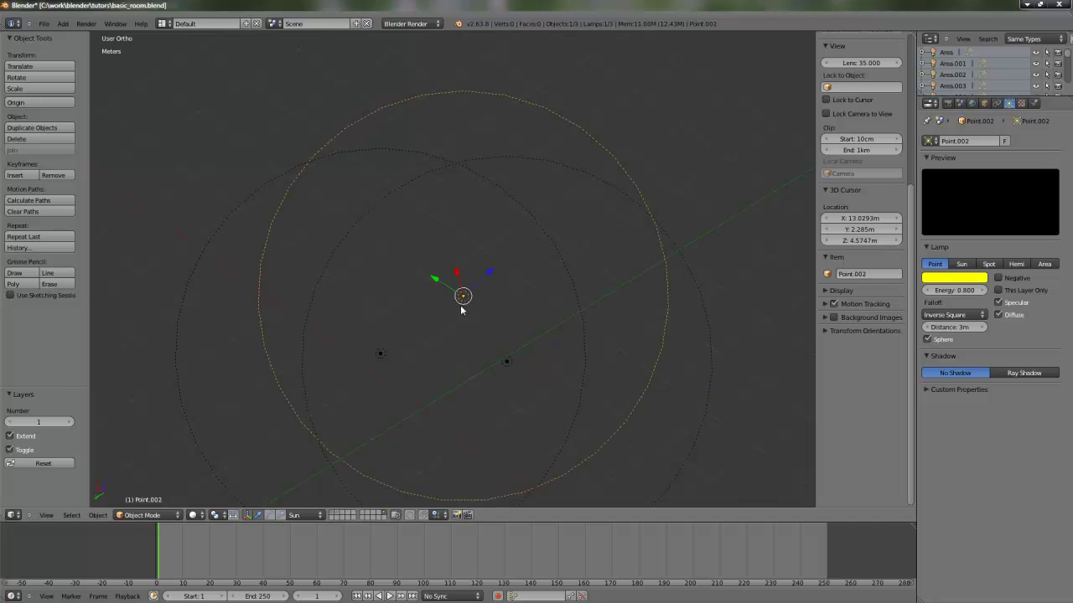
pyautogui.rightClick(381, 352)
pyautogui.rightClick(506, 362)
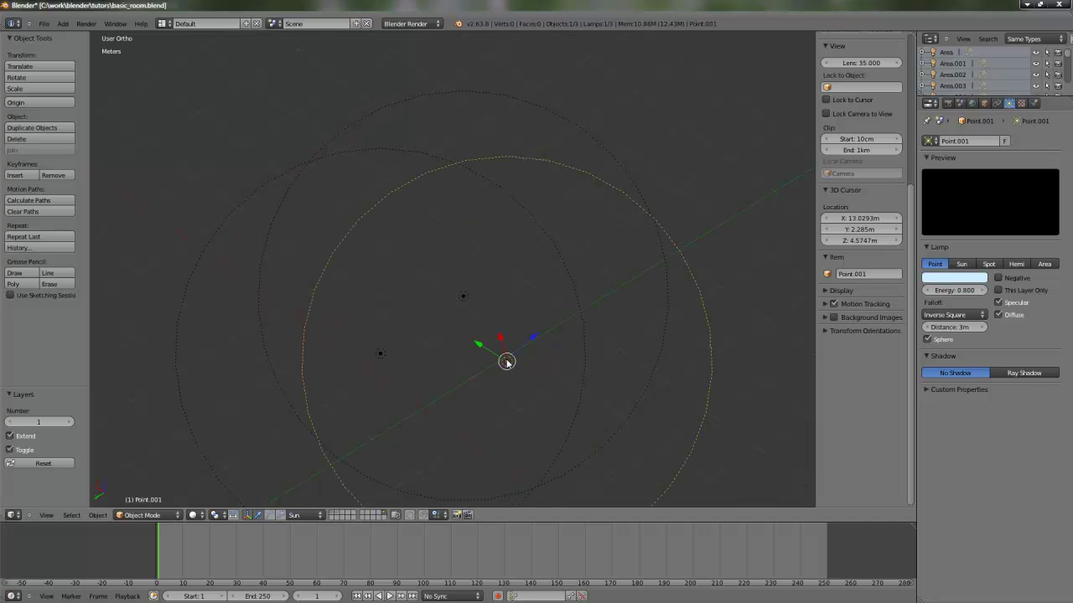
pyautogui.keyDown('shift'); pyautogui.rightClick(462, 299); pyautogui.keyUp('shift')
pyautogui.keyDown('shift'); pyautogui.rightClick(382, 354); pyautogui.keyUp('shift')
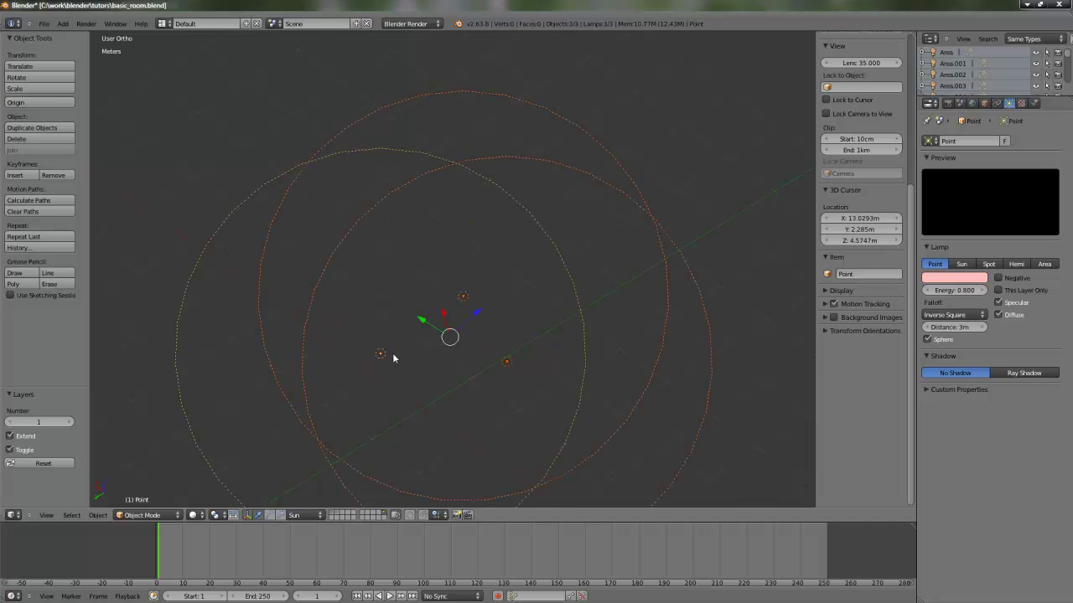
pyautogui.press('m')
pyautogui.press('2')
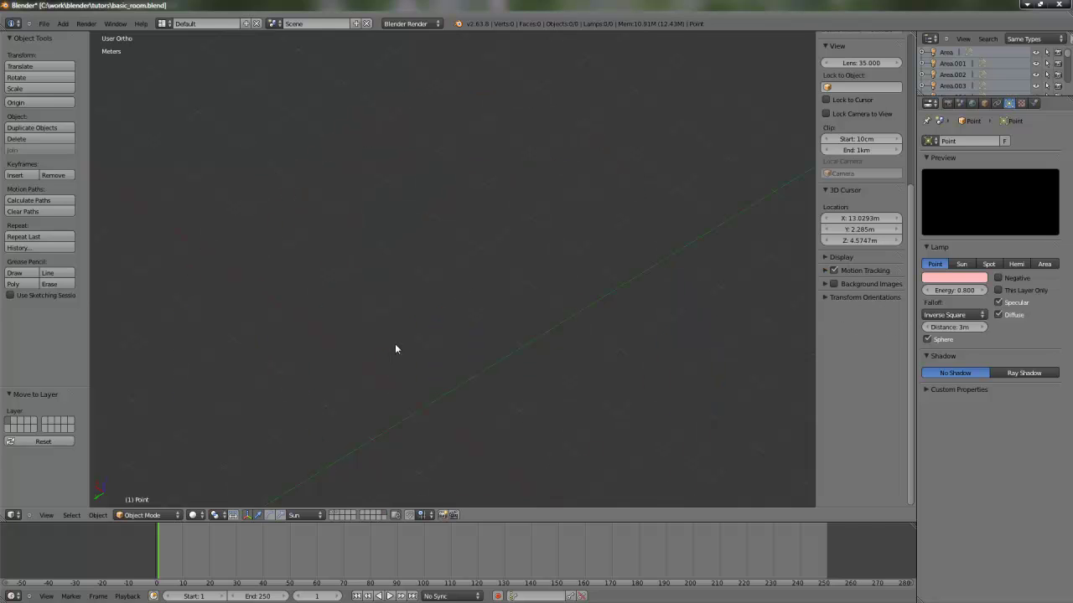
pyautogui.press('1')
# Examine the material diffuse colours of the blue, red and yellow cubes.
pyautogui.moveTo(399, 315); pyautogui.dragTo(477, 357, button='middle')
pyautogui.scroll(4, 503, 362)
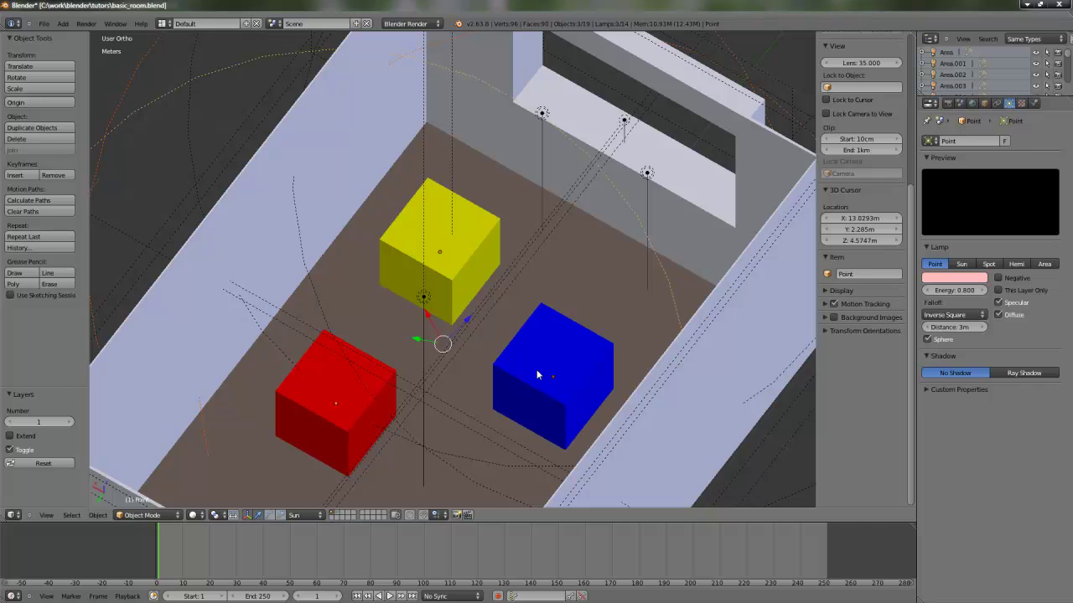
pyautogui.rightClick(537, 375)
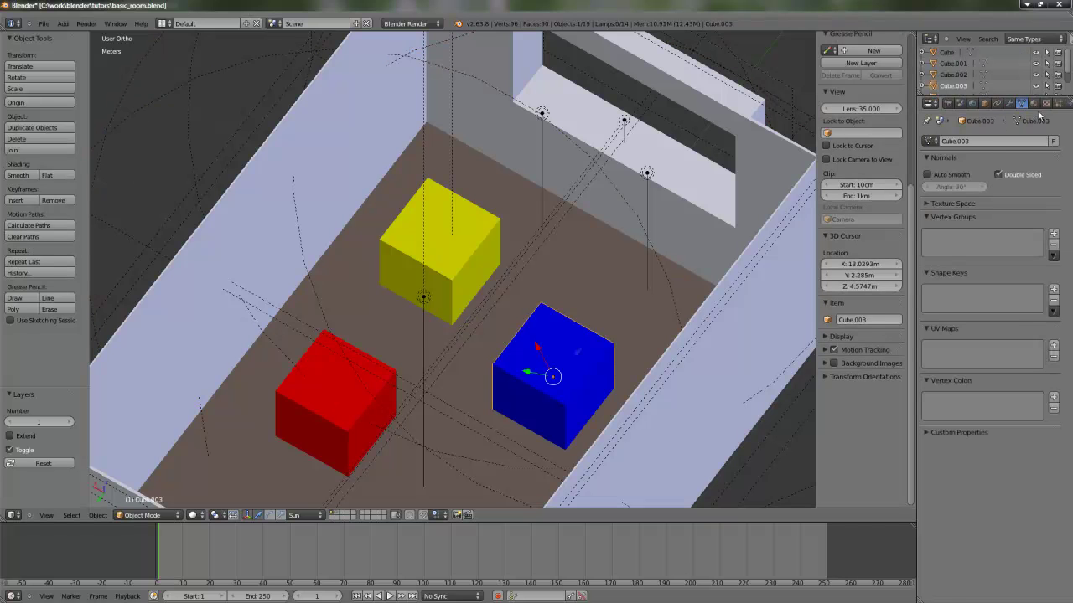
pyautogui.click(1034, 103)
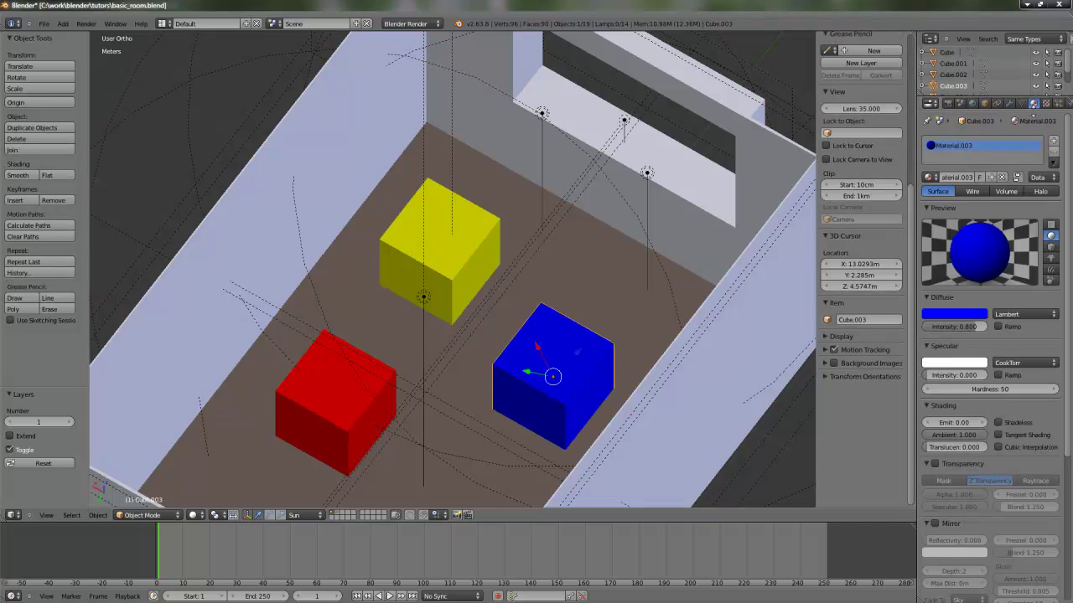
pyautogui.rightClick(362, 356)
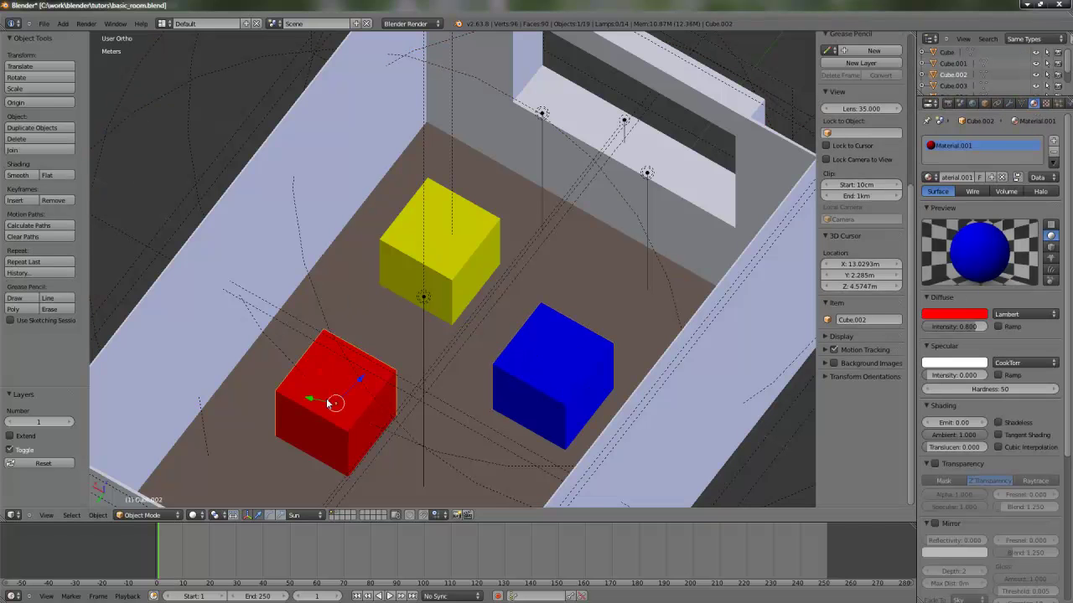
pyautogui.rightClick(446, 273)
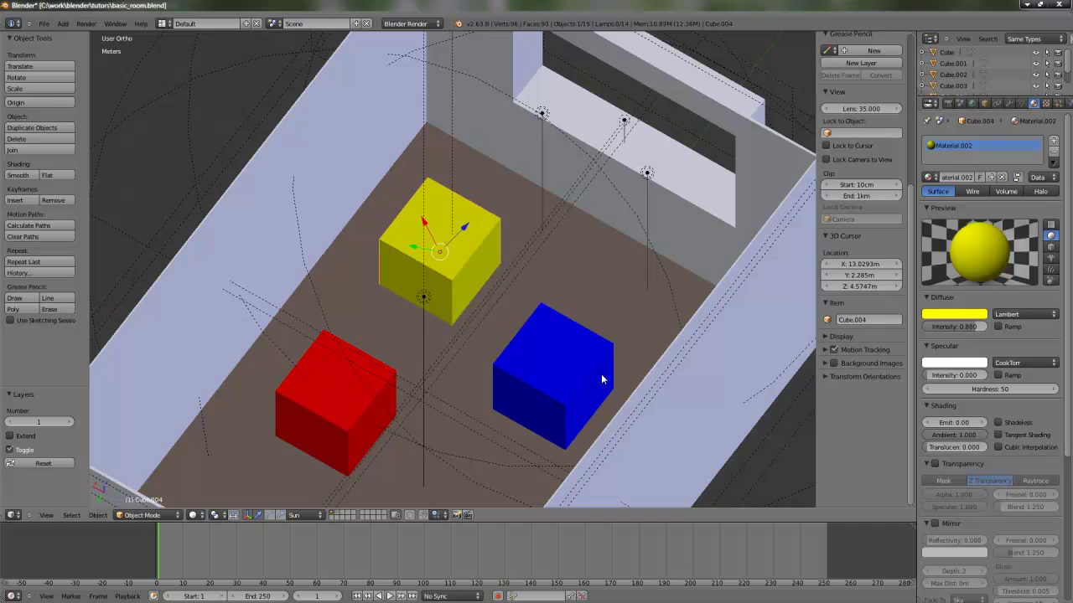
pyautogui.scroll(-4, 608, 373)
pyautogui.scroll(5, 608, 372)
pyautogui.rightClick(611, 379)
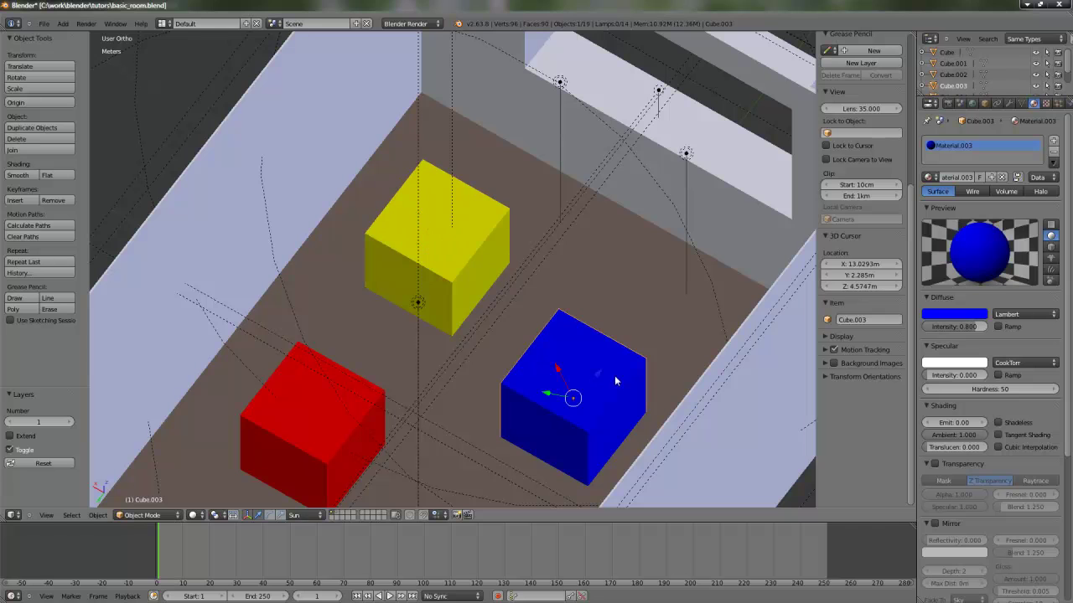
# Try a pale blue diffuse colour on the blue cube's material, and undo the change.
pyautogui.click(959, 317)
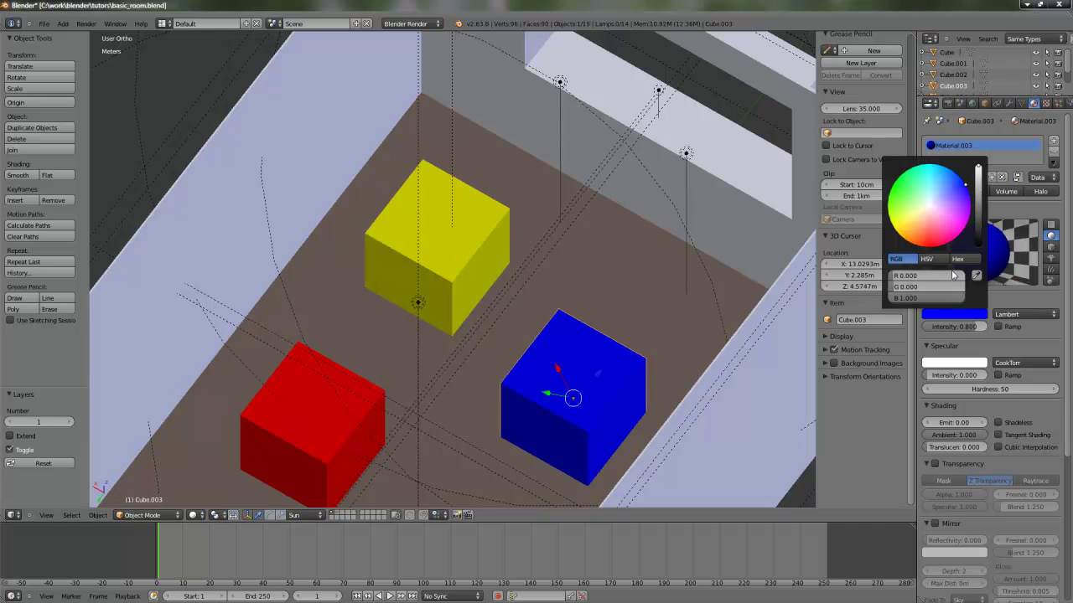
pyautogui.moveTo(934, 211); pyautogui.dragTo(939, 196)
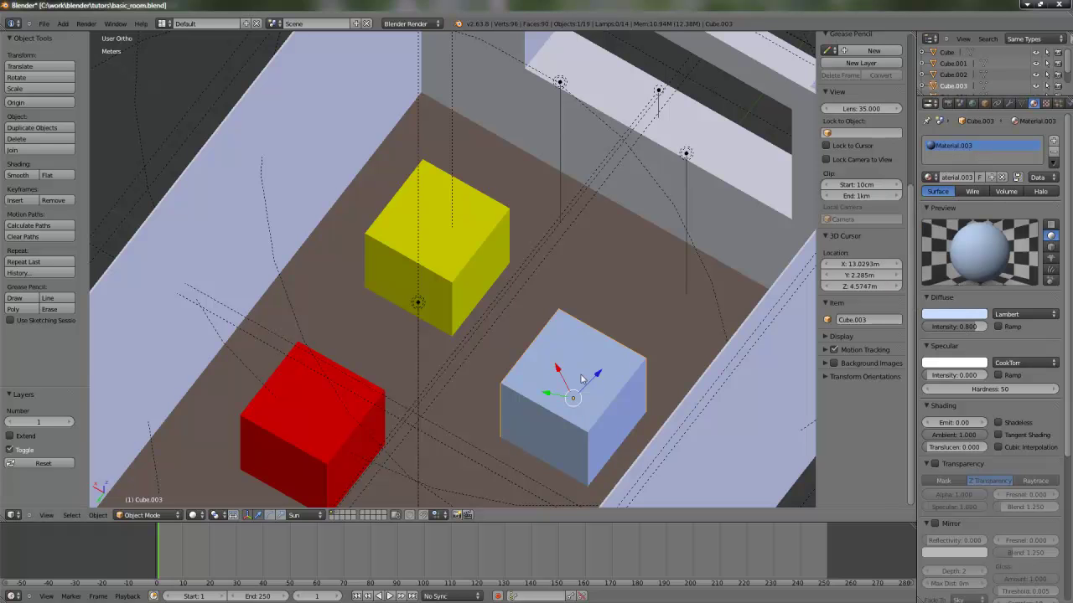
pyautogui.scroll(-3, 587, 386)
pyautogui.moveTo(553, 398); pyautogui.dragTo(594, 258, button='middle')
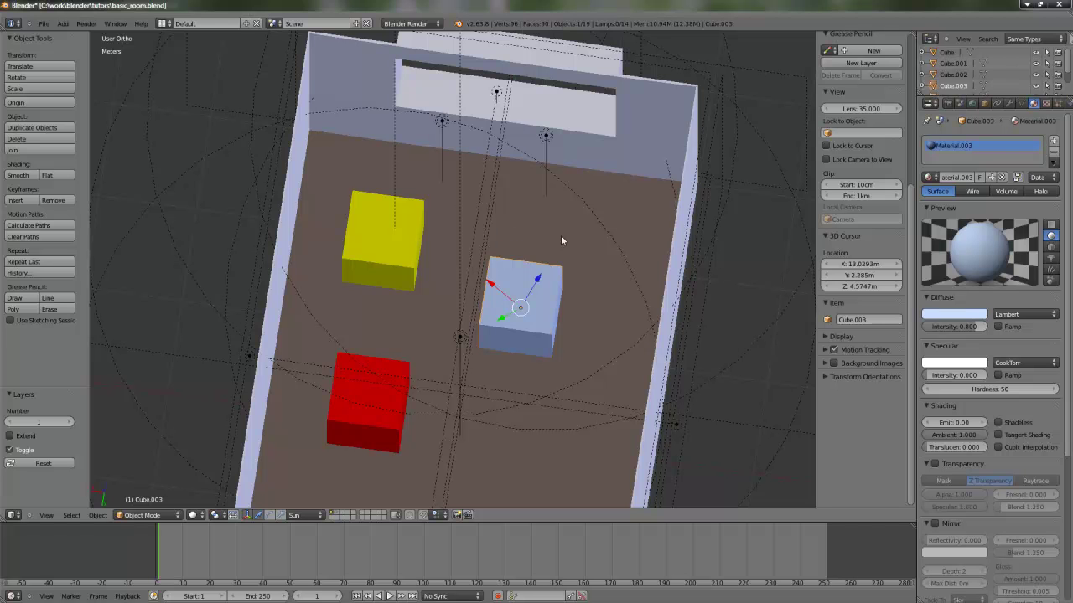
pyautogui.scroll(-2, 560, 294)
pyautogui.moveTo(553, 267); pyautogui.dragTo(553, 319, button='middle')
pyautogui.scroll(3, 542, 360)
pyautogui.hotkey('ctrl', 'v')
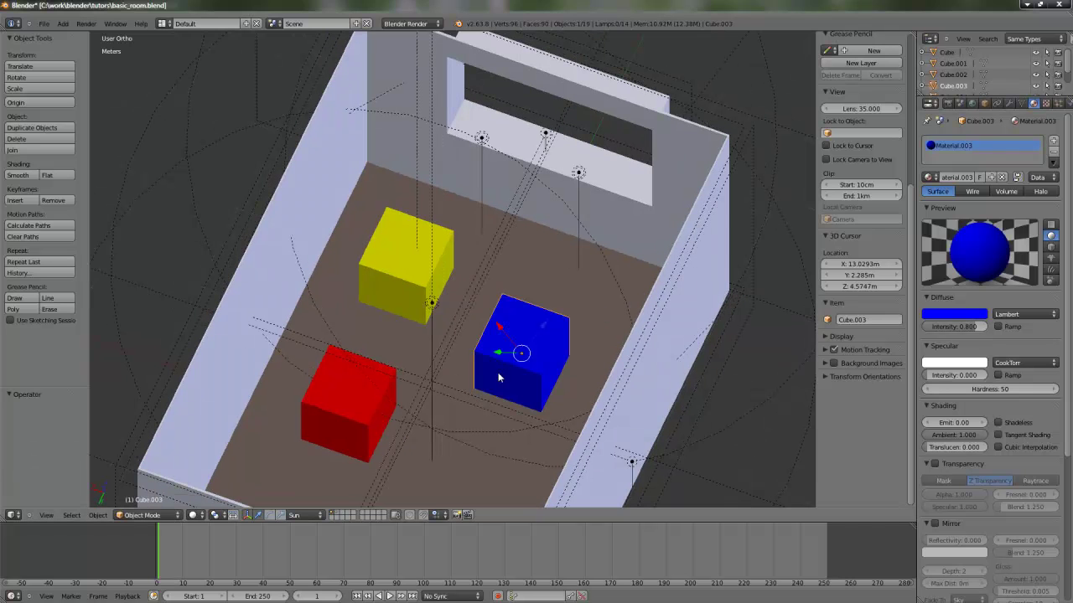
# Show layer 2 together with layer 1, view the room through the camera in wireframe, and check the point lamps inside the blue and yellow cubes.
pyautogui.moveTo(511, 373); pyautogui.dragTo(542, 345, button='middle')
pyautogui.hotkey('shift', '2')
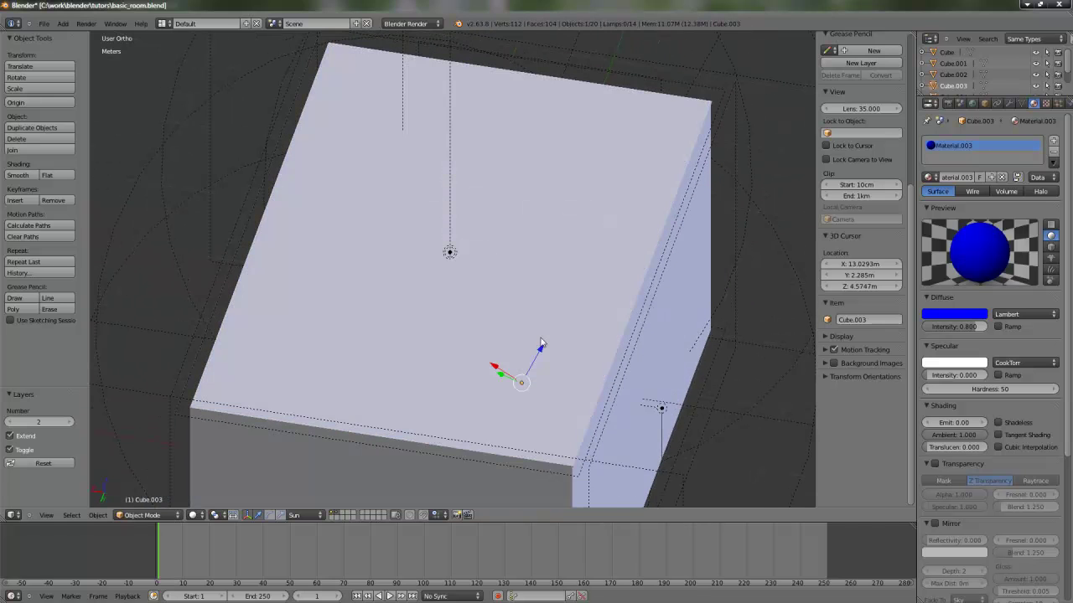
pyautogui.press('KP_0')
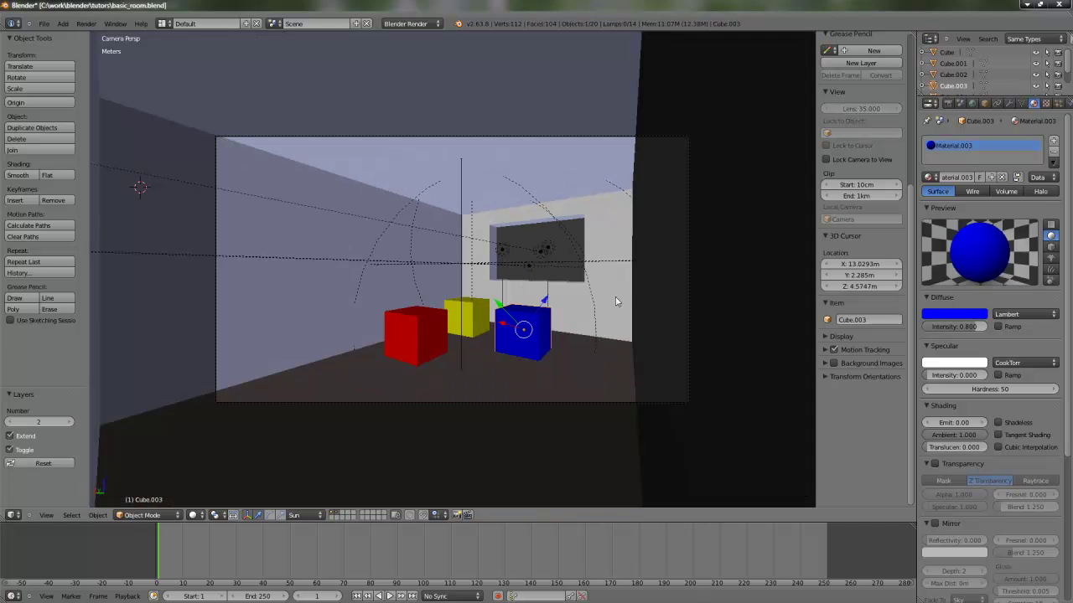
pyautogui.press('z')
pyautogui.rightClick(525, 328)
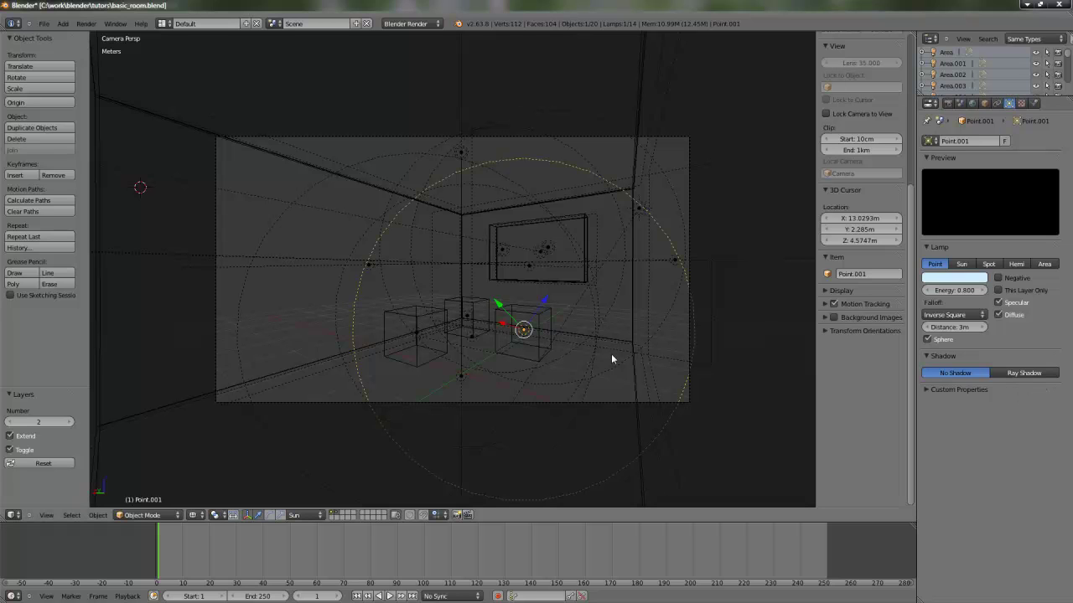
pyautogui.rightClick(469, 314)
# Test-render the camera view with the coloured point lamps included, and compare it with the interior reference images in the browser.
pyautogui.press('F12')
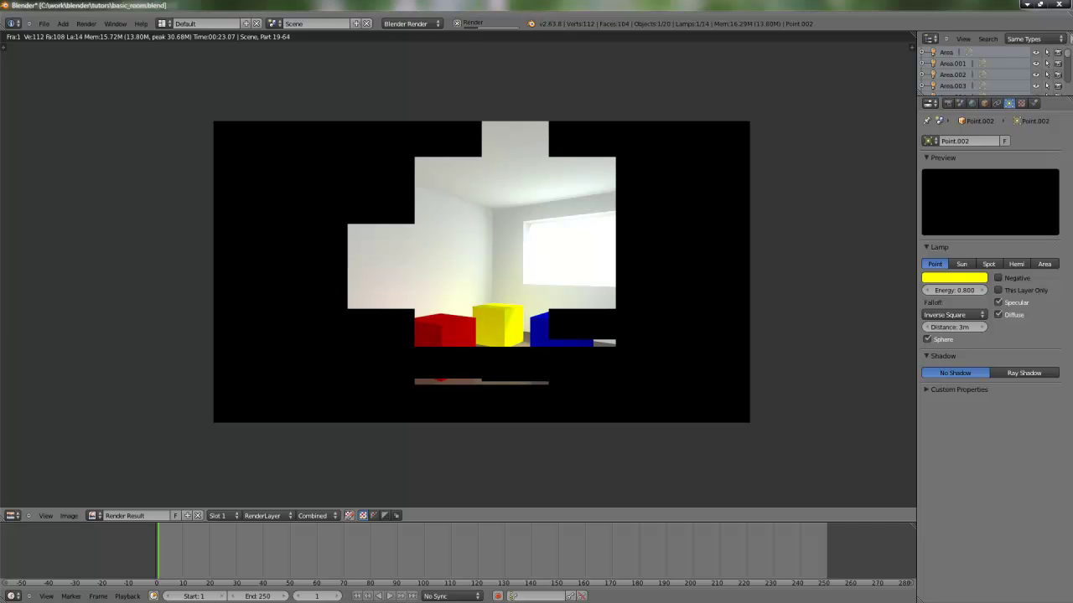
pyautogui.hotkey('alt', 'Tab')
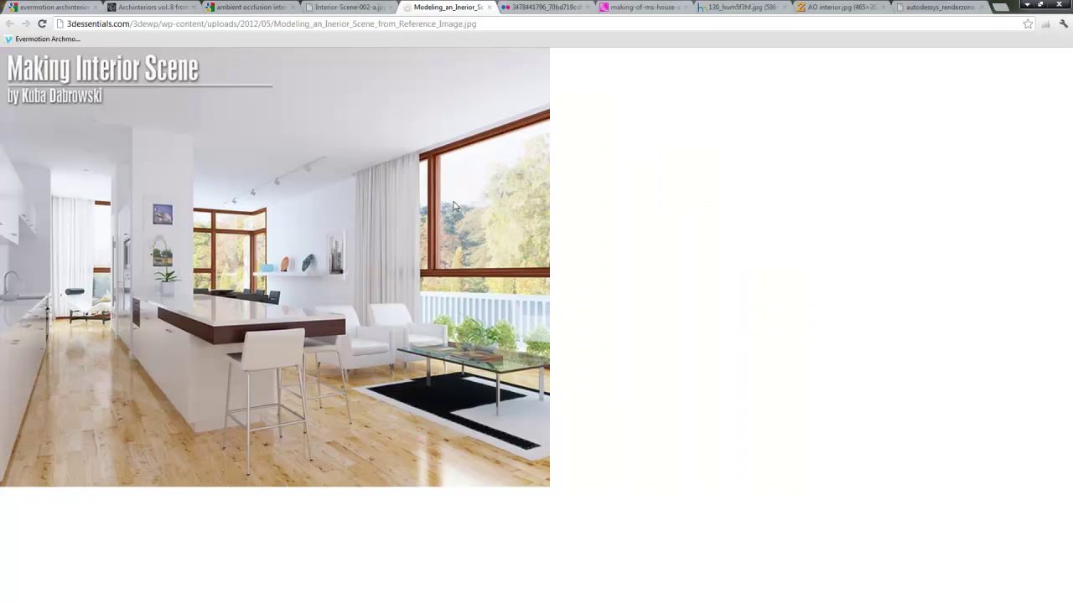
pyautogui.click(367, 10)
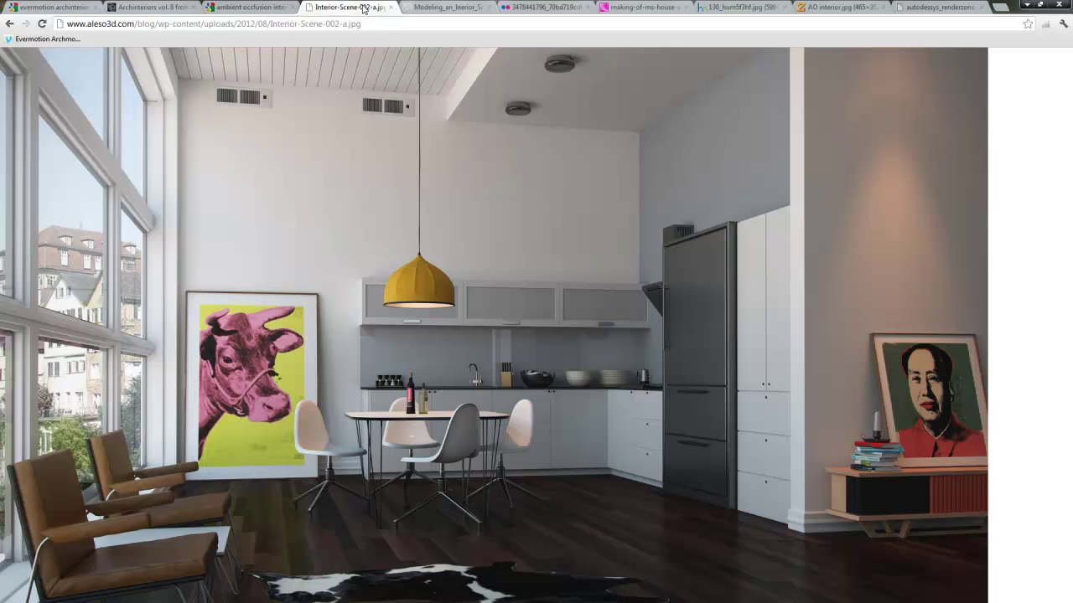
pyautogui.click(429, 10)
pyautogui.click(1027, 4)
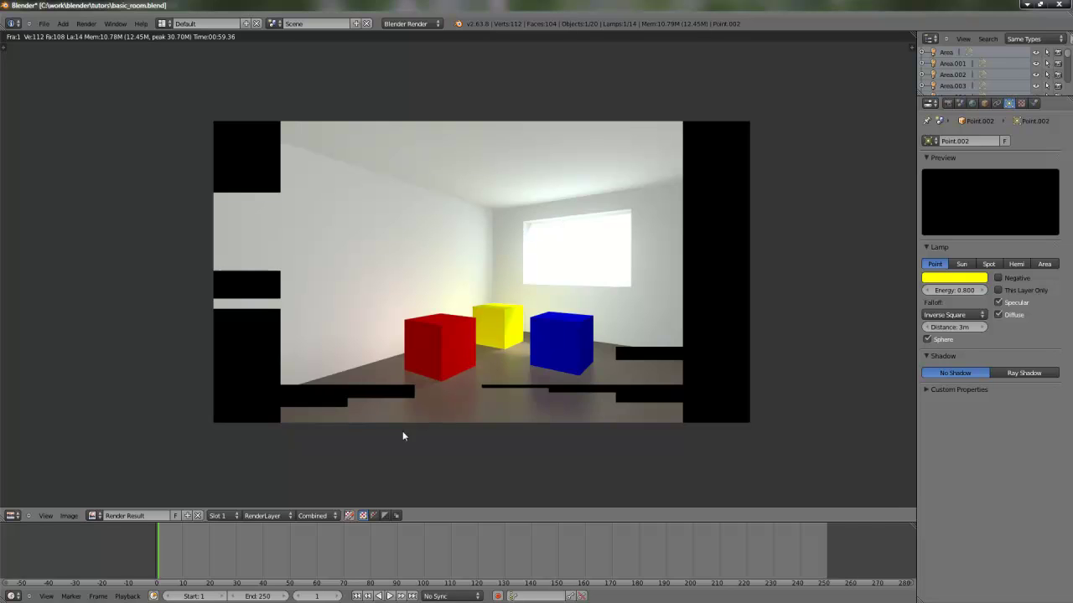
pyautogui.hotkey('alt', 'Tab')
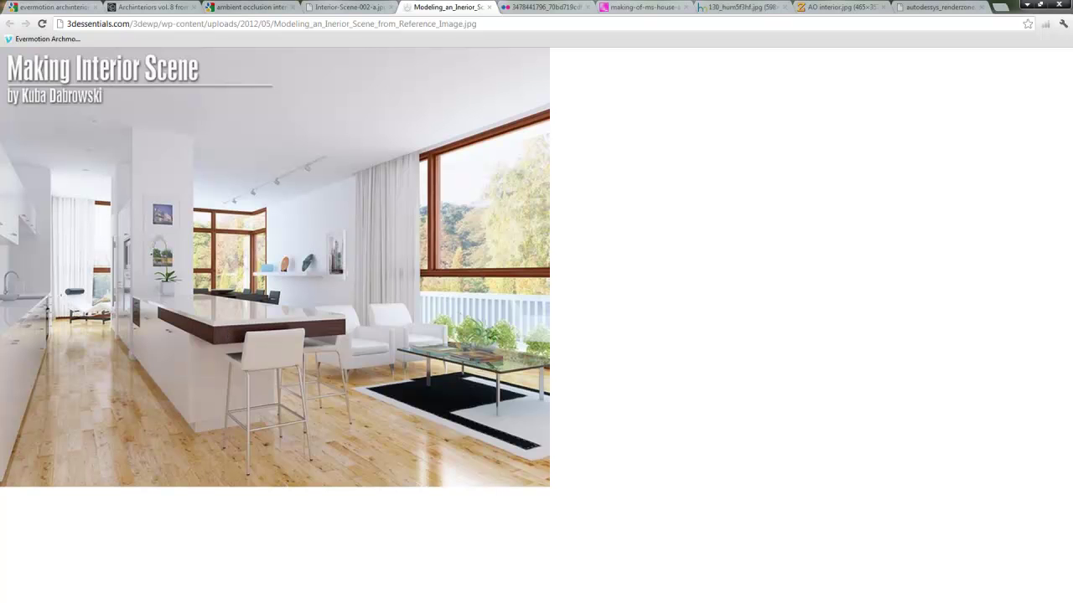
pyautogui.hotkey('alt', 'Tab')
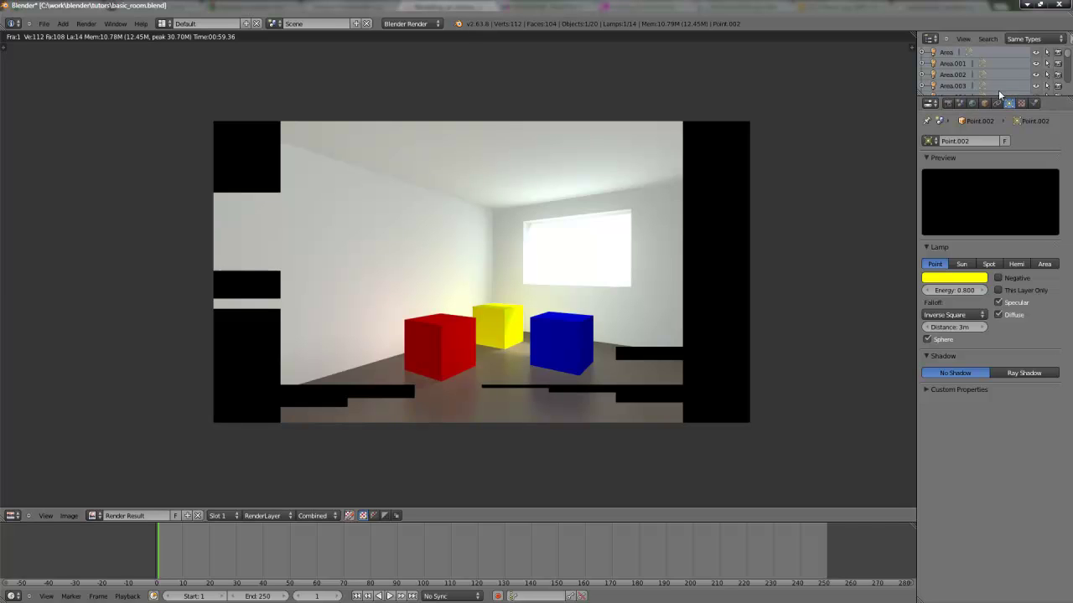
# Enable ambient occlusion for the world with the Multiply blend mode.
pyautogui.click(973, 104)
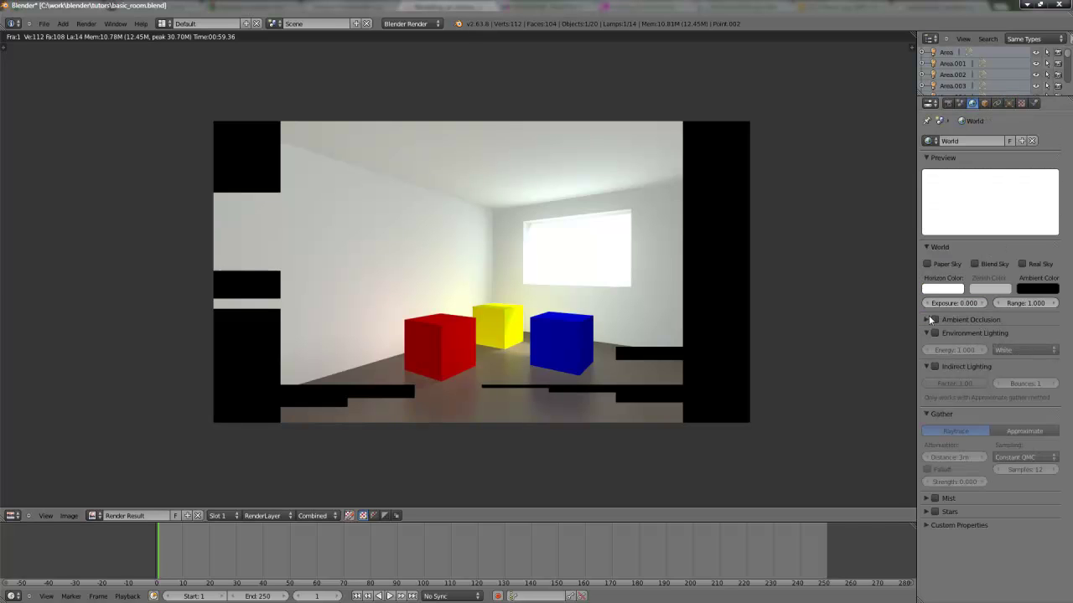
pyautogui.click(934, 320)
pyautogui.click(928, 320)
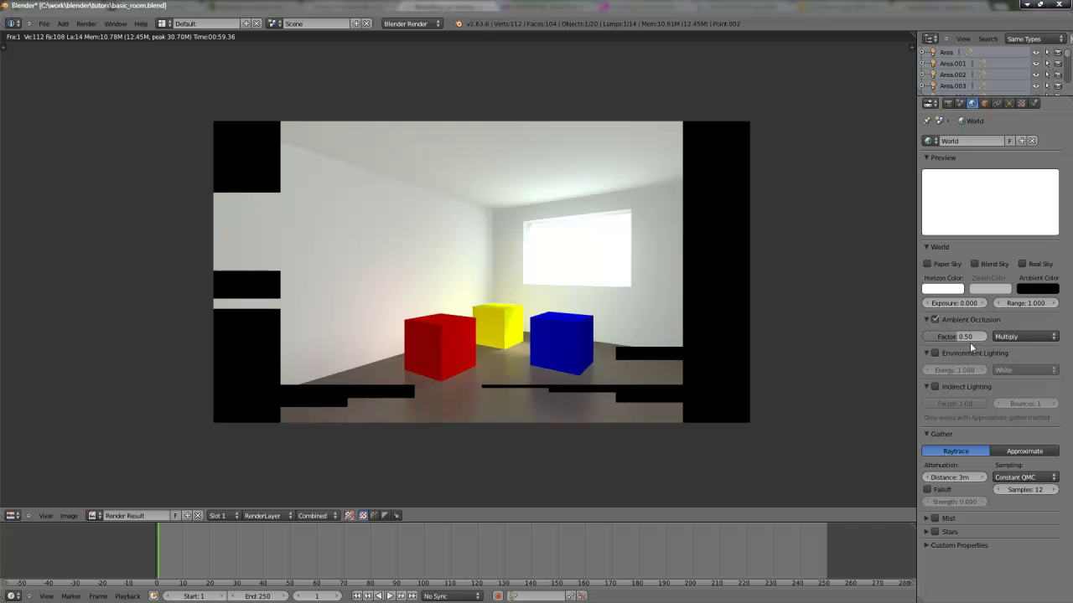
pyautogui.click(1008, 337)
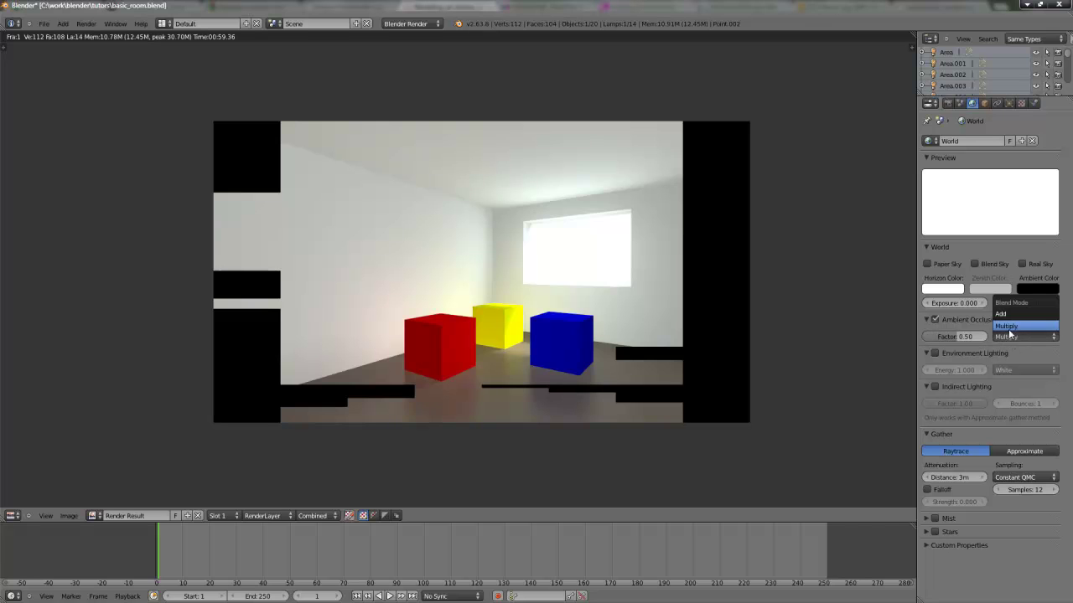
pyautogui.click(1012, 335)
pyautogui.click(1019, 335)
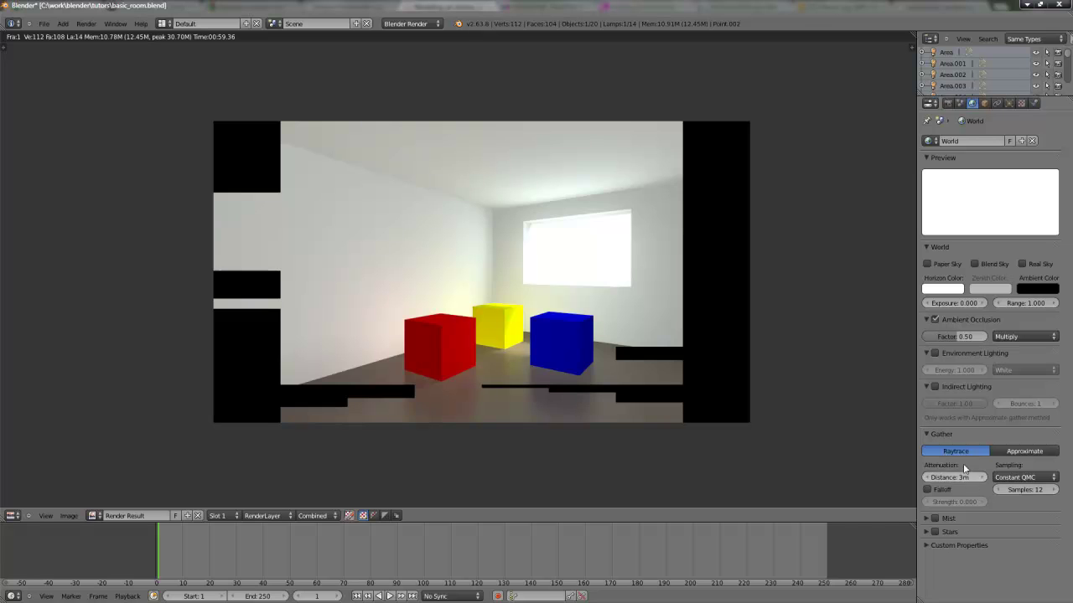
# Test-render the camera view with ambient occlusion, compare it with the browser's reference image, and close the render.
pyautogui.press('F12')
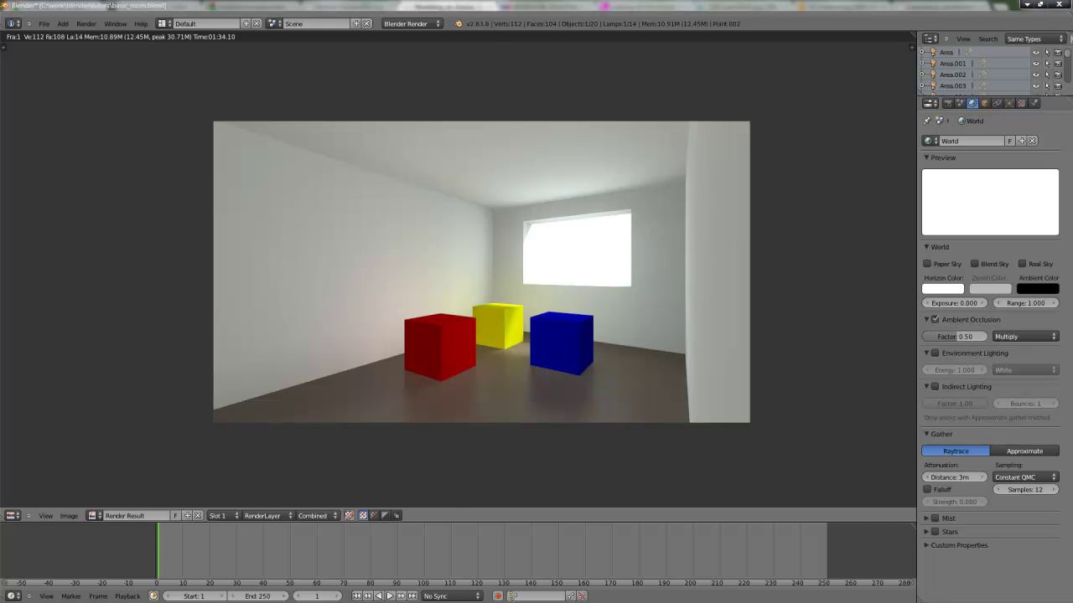
pyautogui.hotkey('alt', 'Tab')
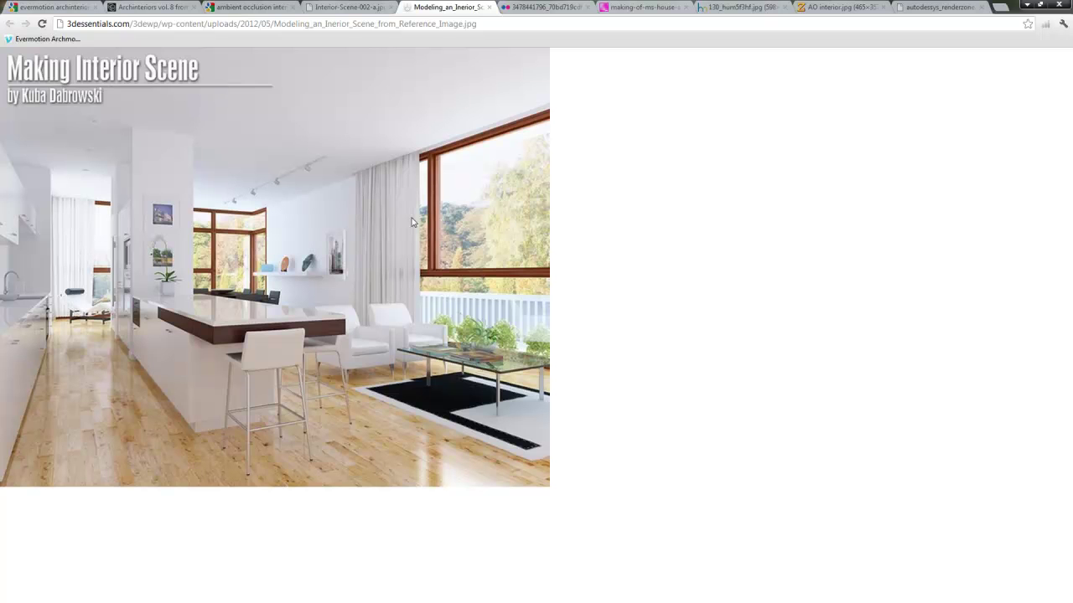
pyautogui.click(1026, 5)
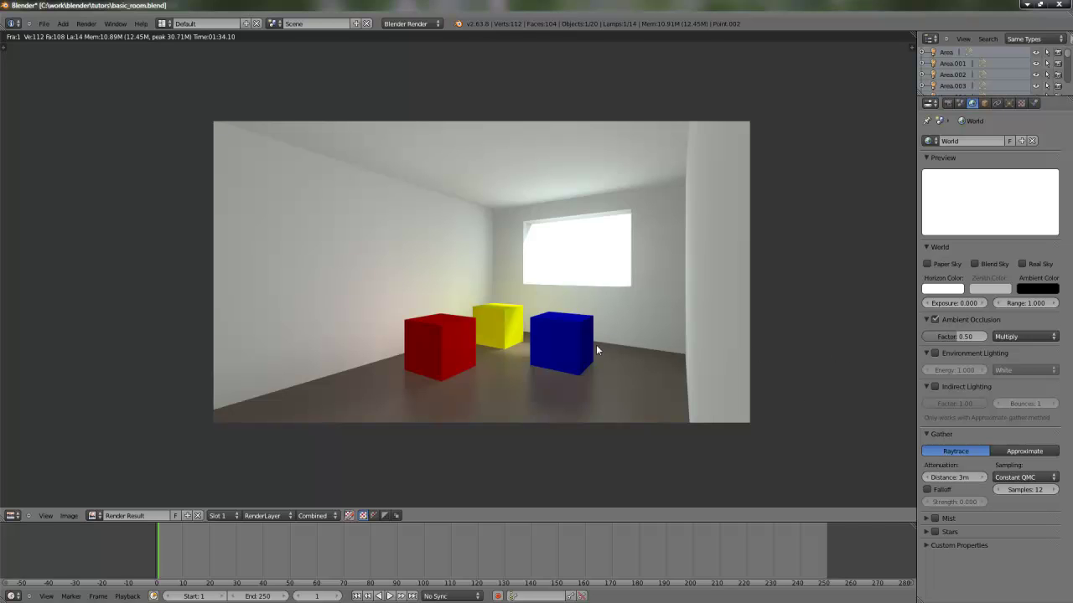
pyautogui.moveTo(567, 345)
pyautogui.mouseDown(button='middle')
pyautogui.moveTo(589, 347)
pyautogui.moveTo(576, 344)
pyautogui.mouseUp(button='middle')
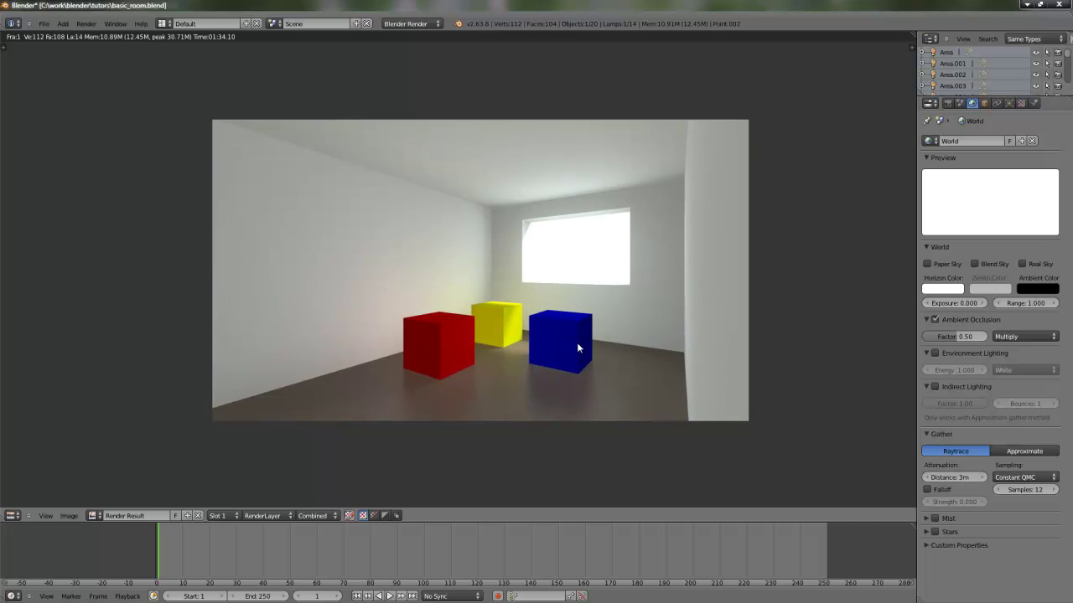
pyautogui.press('Escape')
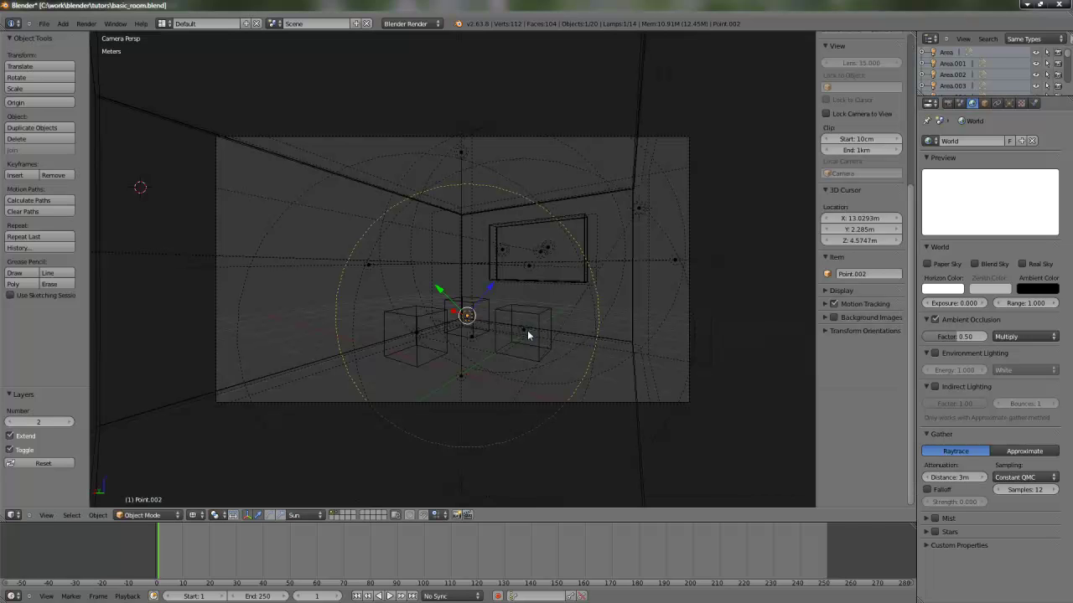
pyautogui.moveTo(526, 334); pyautogui.dragTo(514, 305, button='middle')
pyautogui.scroll(2, 381, 287)
pyautogui.moveTo(381, 285); pyautogui.dragTo(470, 332, button='middle')
pyautogui.press('KP_0')
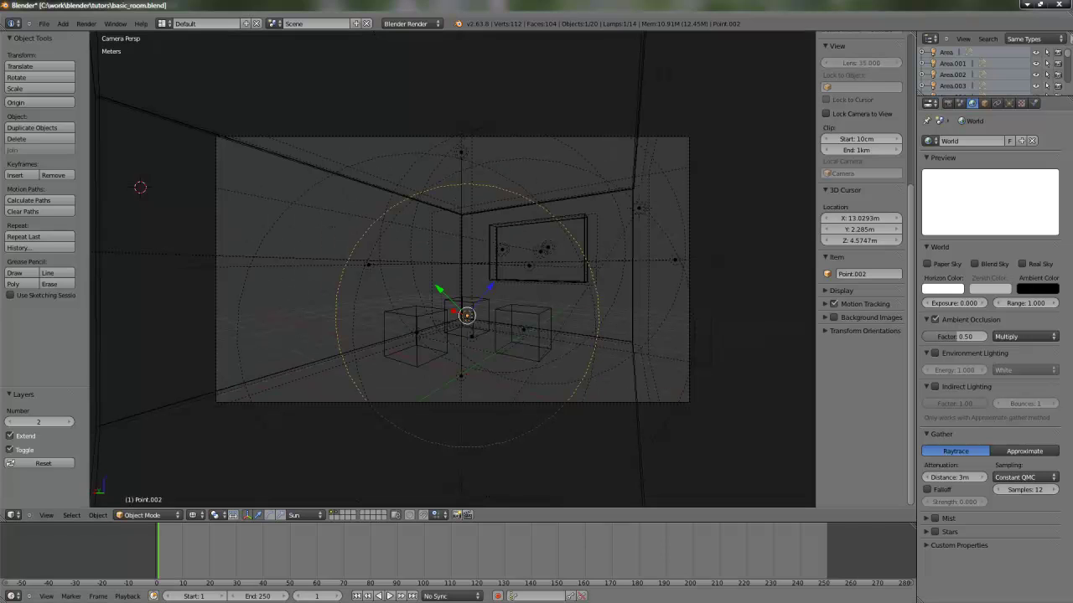